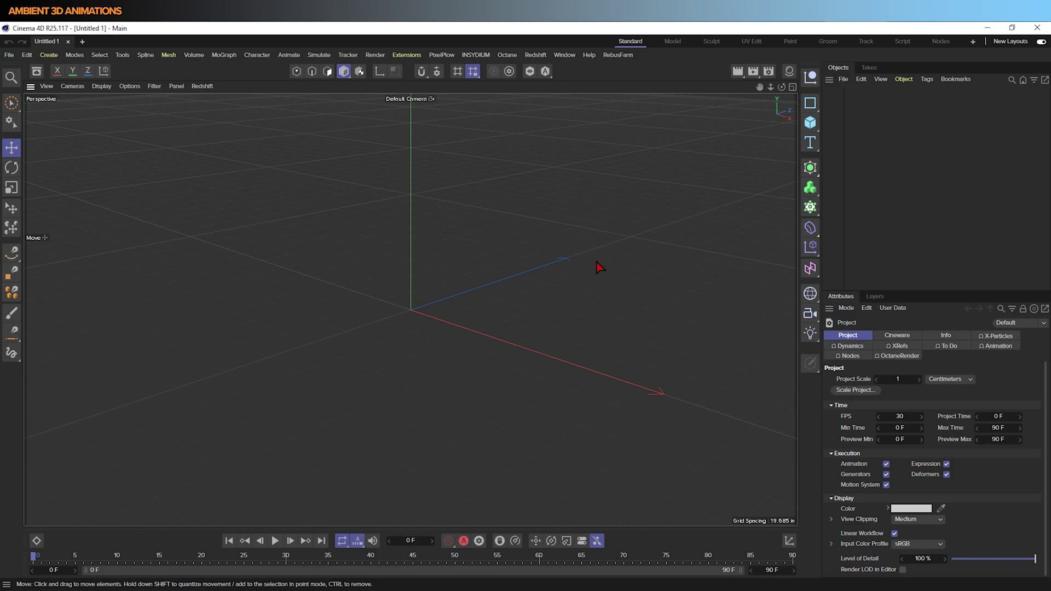
Bring up the M mesh-command shortcut list (Bridge, Extrude, Bevel) over the empty scene.
{"action": "key", "text": "m"}
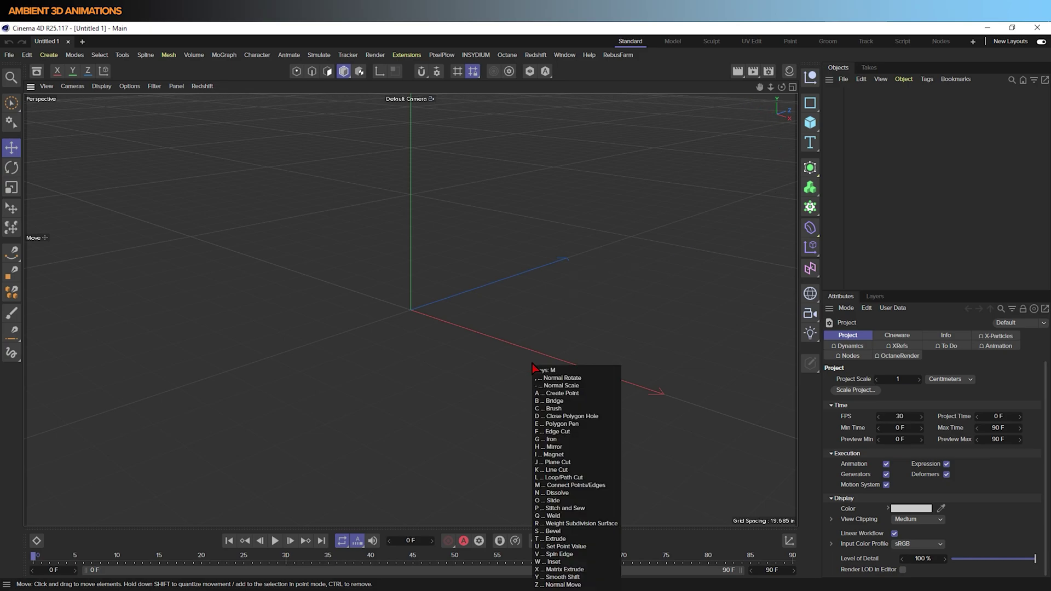
{"action": "key", "text": "m"}
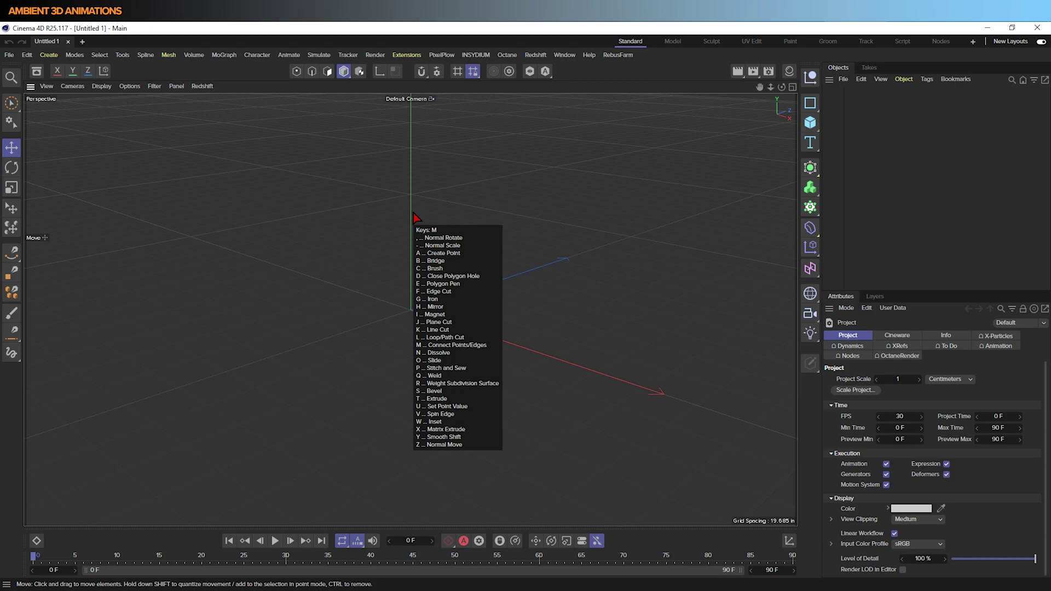
Add a cube with 5 X segments and try the lines-only viewport display.
{"action": "left_click", "coordinate": [811, 123]}
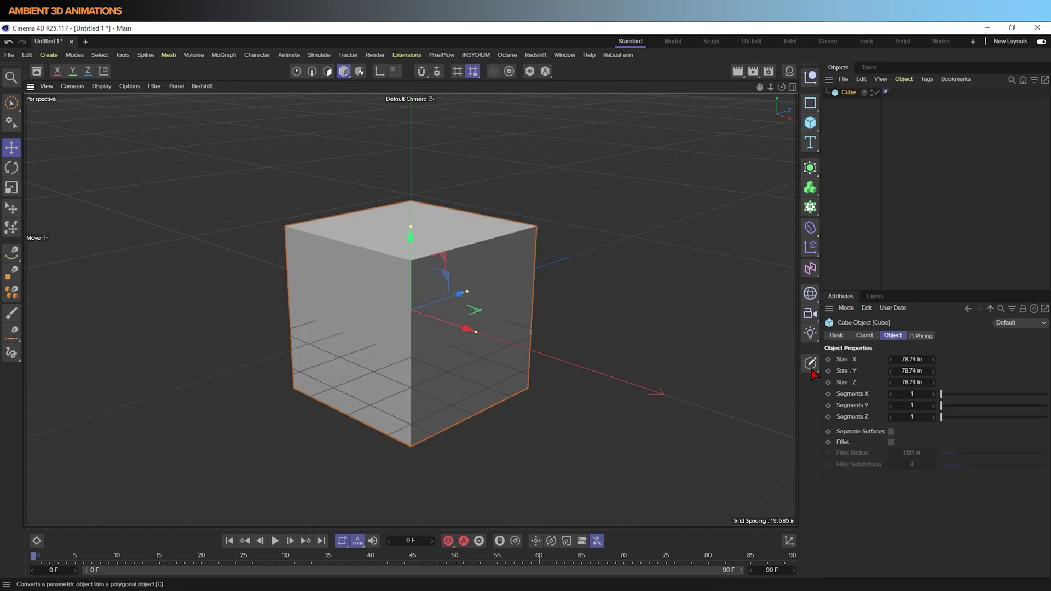
{"action": "left_click", "coordinate": [962, 394]}
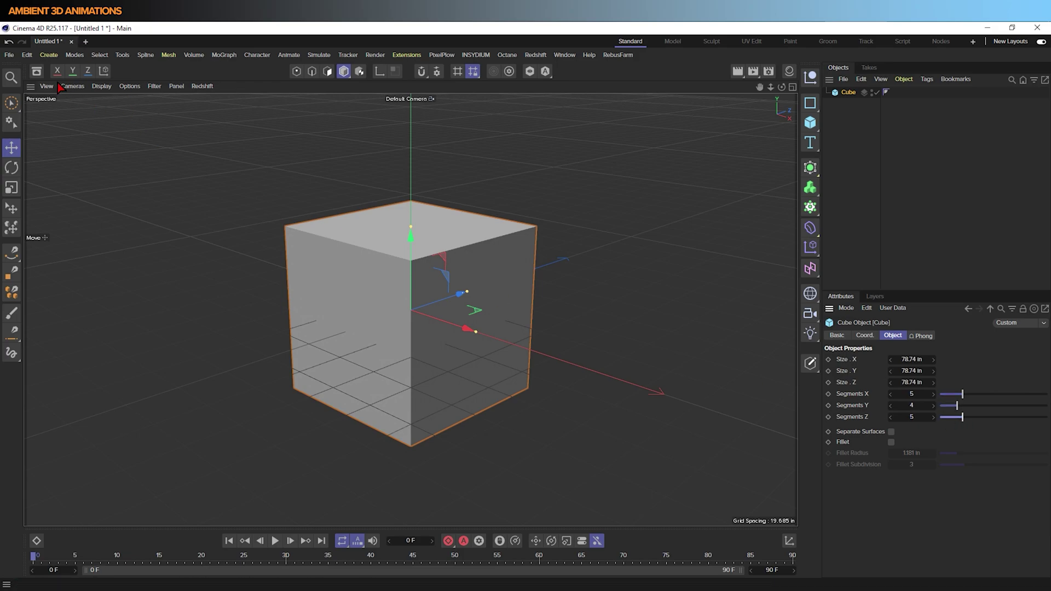
{"action": "left_click", "coordinate": [102, 87]}
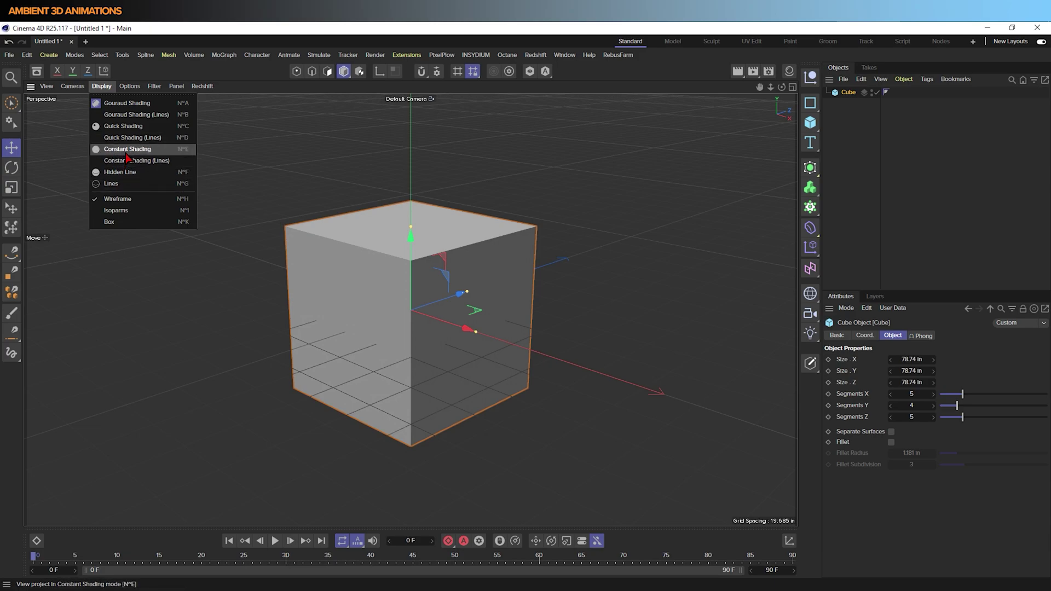
{"action": "left_click", "coordinate": [126, 187]}
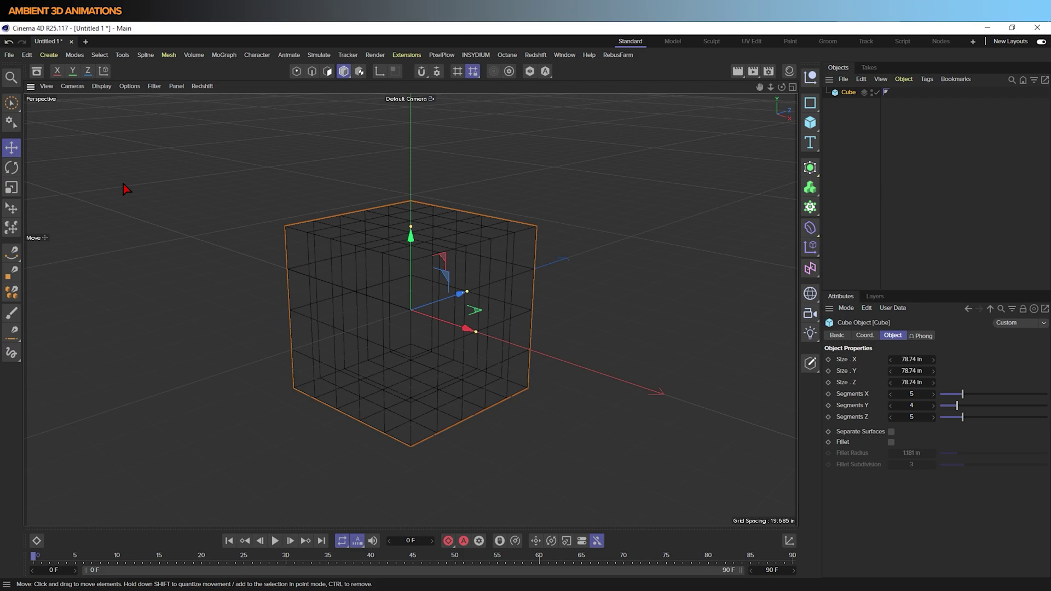
Show the cube in Constant Shading (Lines) and make it an editable polygon object.
{"action": "left_click", "coordinate": [98, 86]}
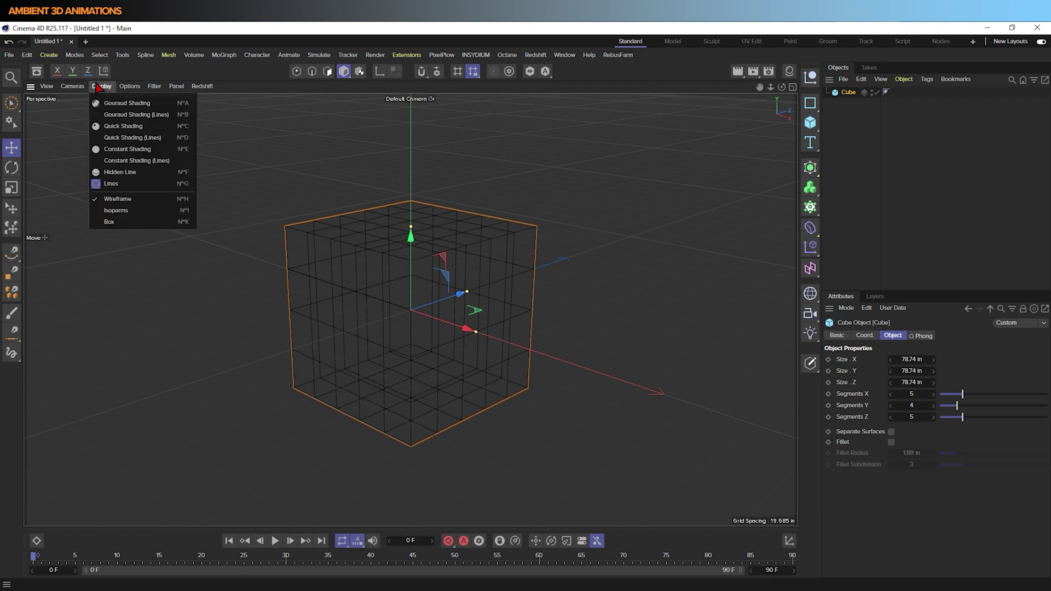
{"action": "left_click", "coordinate": [124, 161]}
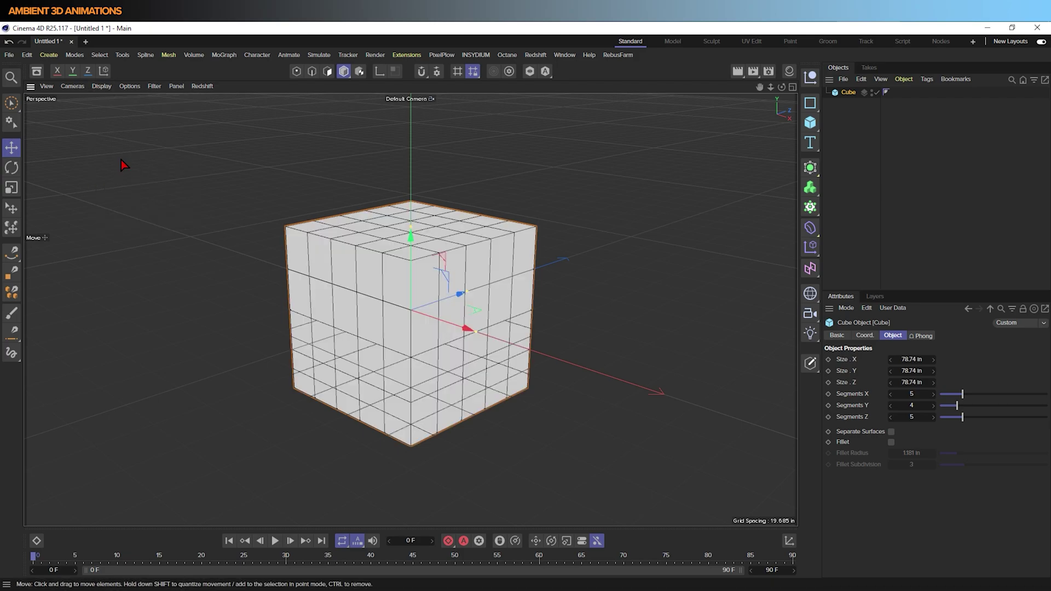
{"action": "left_click", "coordinate": [812, 364]}
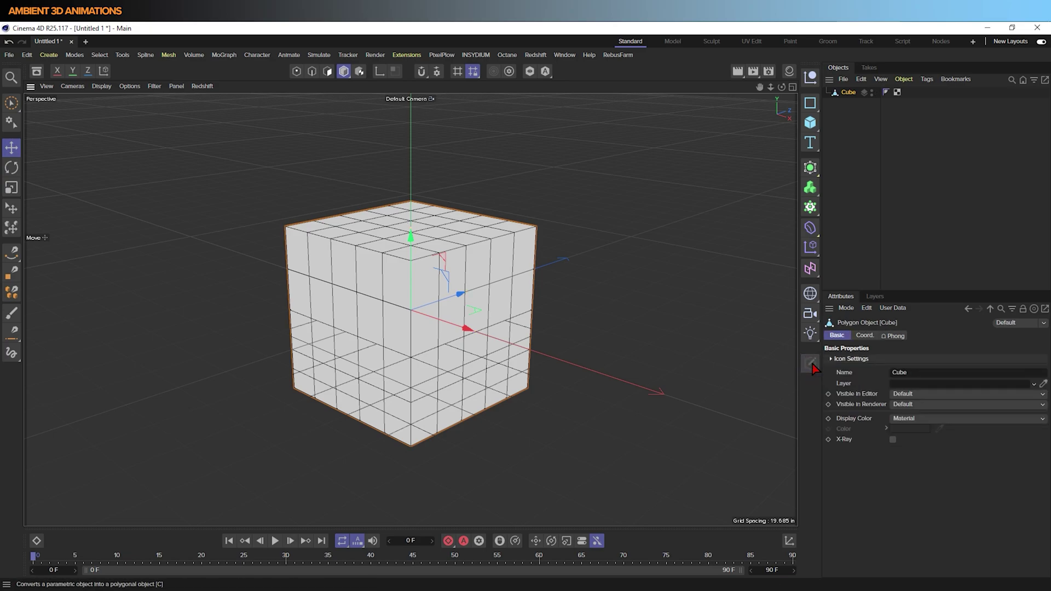
Try selecting an edge, a point and a polygon on the cube in each component mode.
{"action": "left_click", "coordinate": [313, 73]}
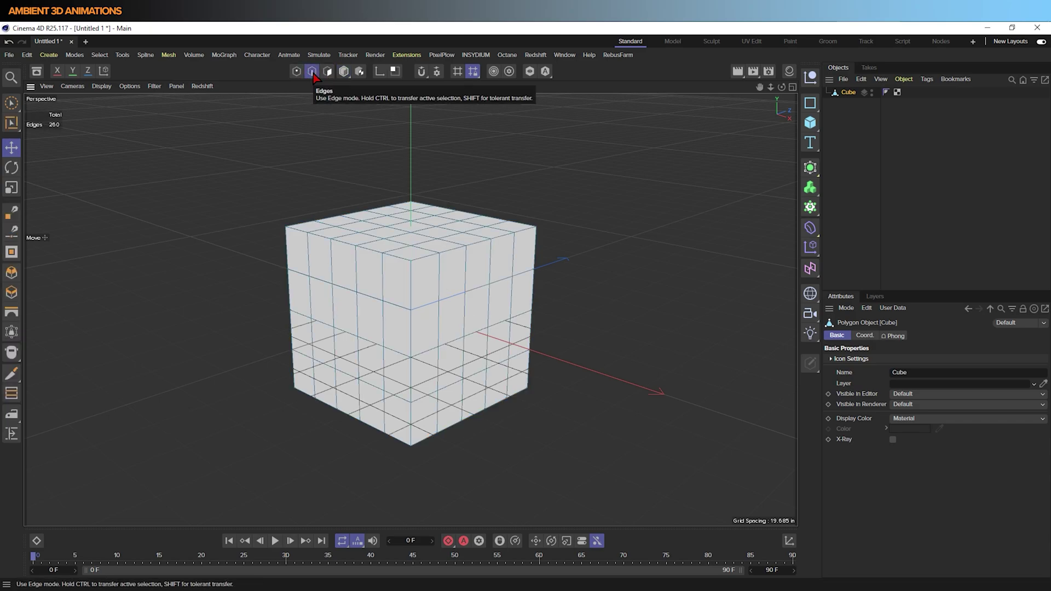
{"action": "left_click", "coordinate": [400, 305]}
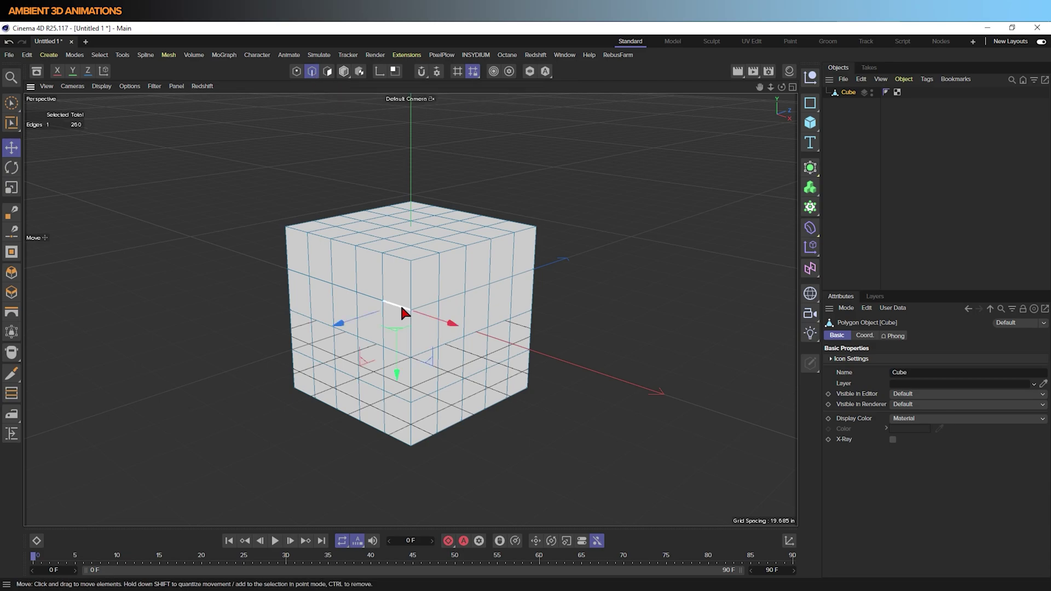
{"action": "left_click", "coordinate": [297, 71]}
{"action": "left_click", "coordinate": [357, 292]}
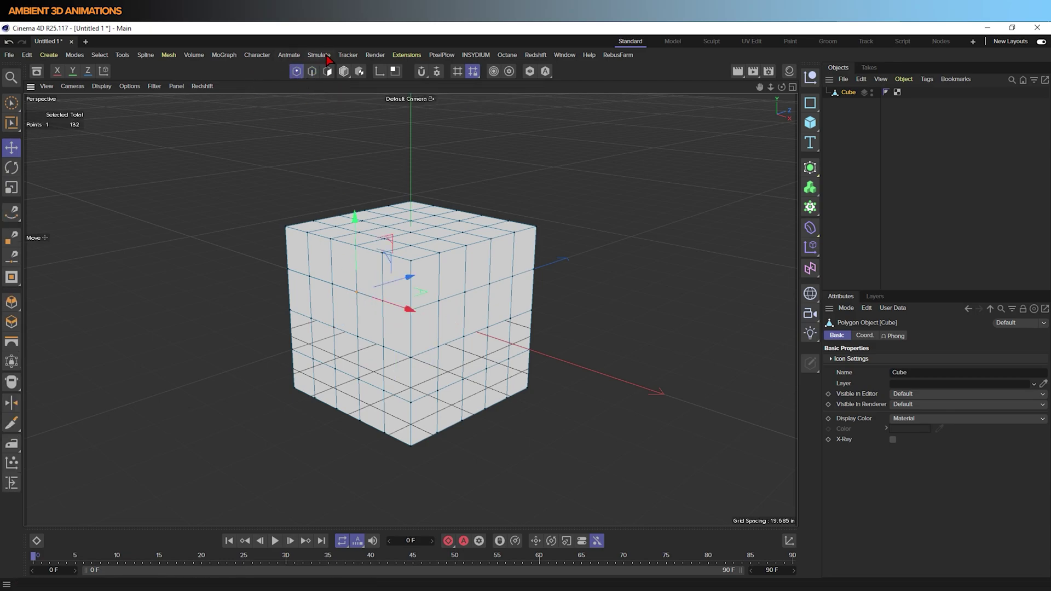
{"action": "left_click", "coordinate": [328, 71]}
{"action": "left_click", "coordinate": [395, 264]}
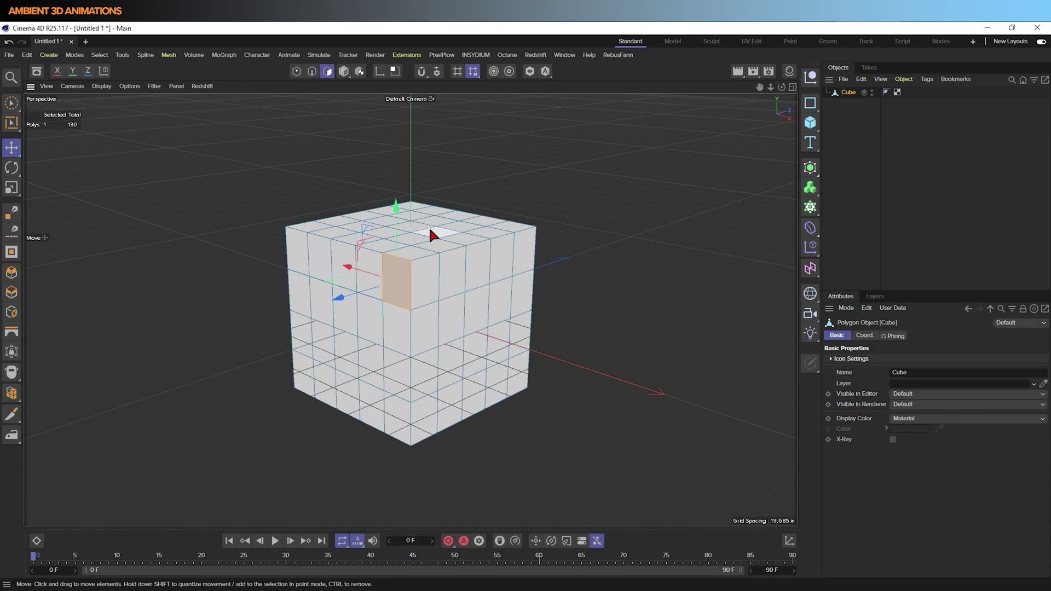
Deselect everything and activate the Loop/Path Cut tool with M > L.
{"action": "left_click", "coordinate": [633, 341]}
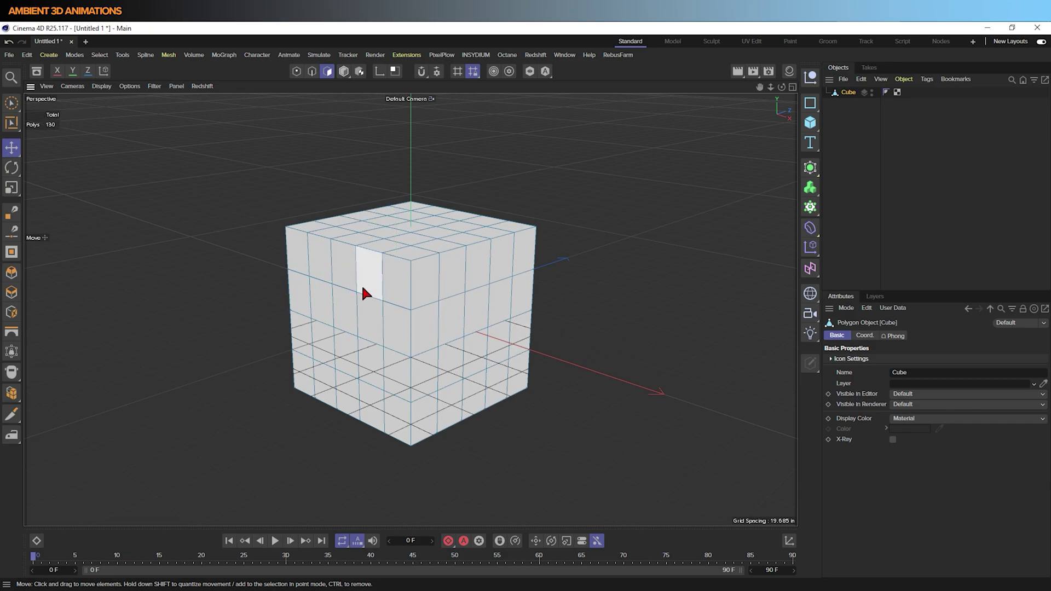
{"action": "key", "text": "m"}
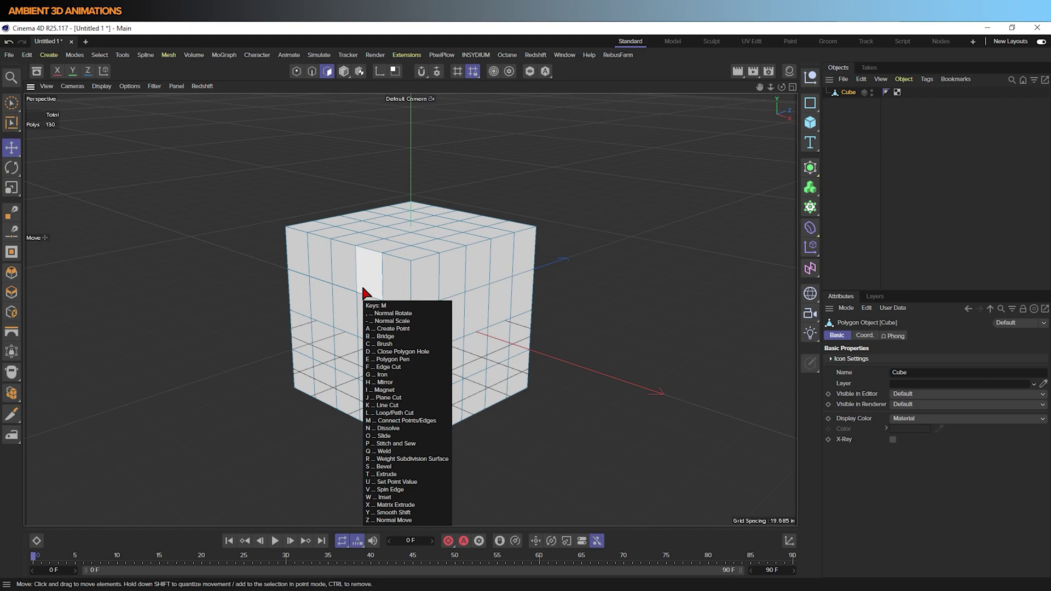
{"action": "key", "text": "l"}
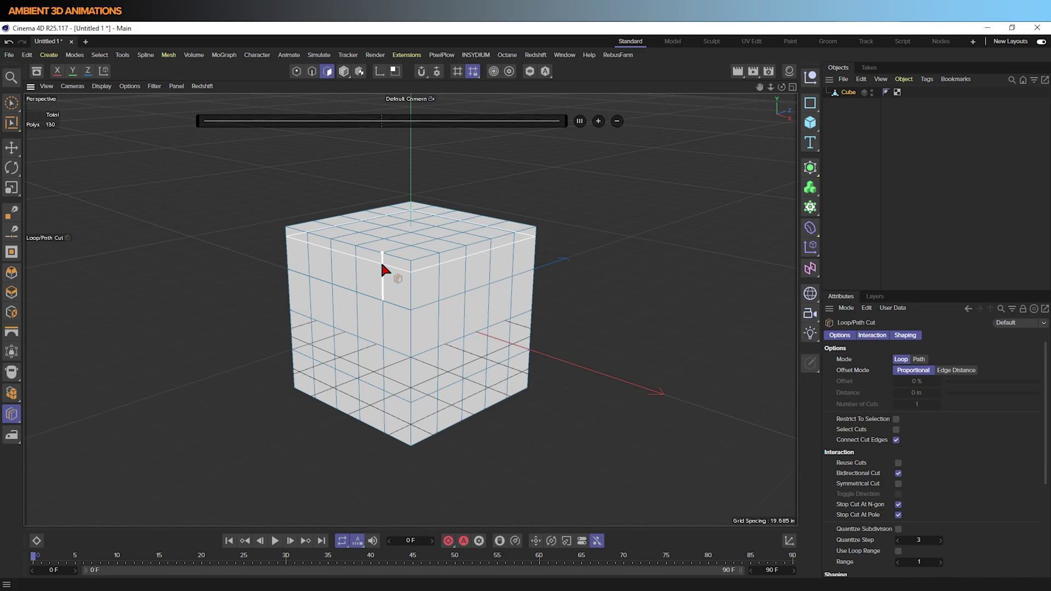
{"action": "key", "text": "Return"}
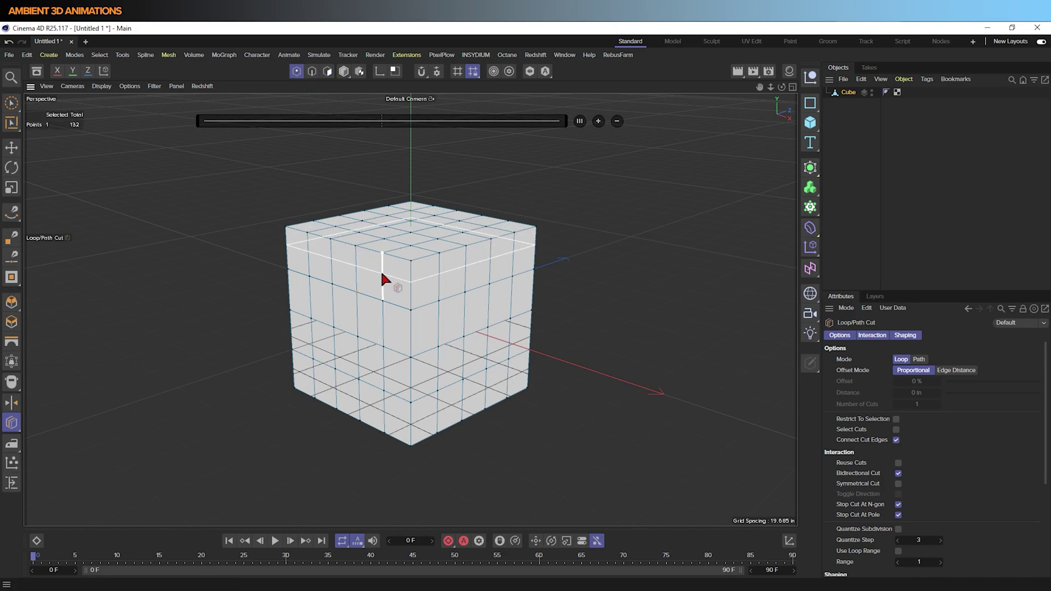
{"action": "left_click", "coordinate": [384, 268]}
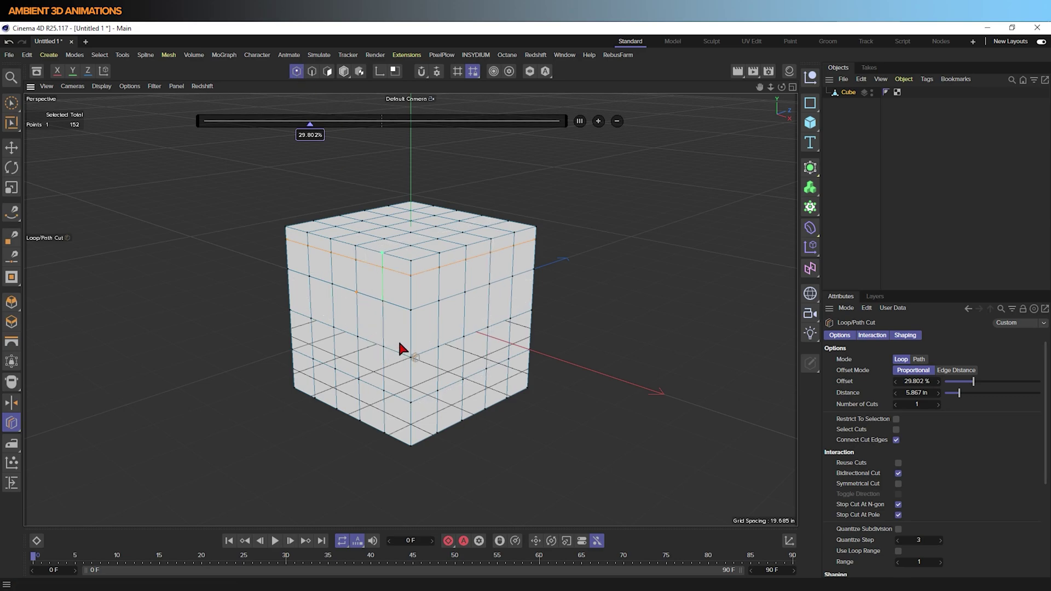
{"action": "key", "text": "ctrl+z"}
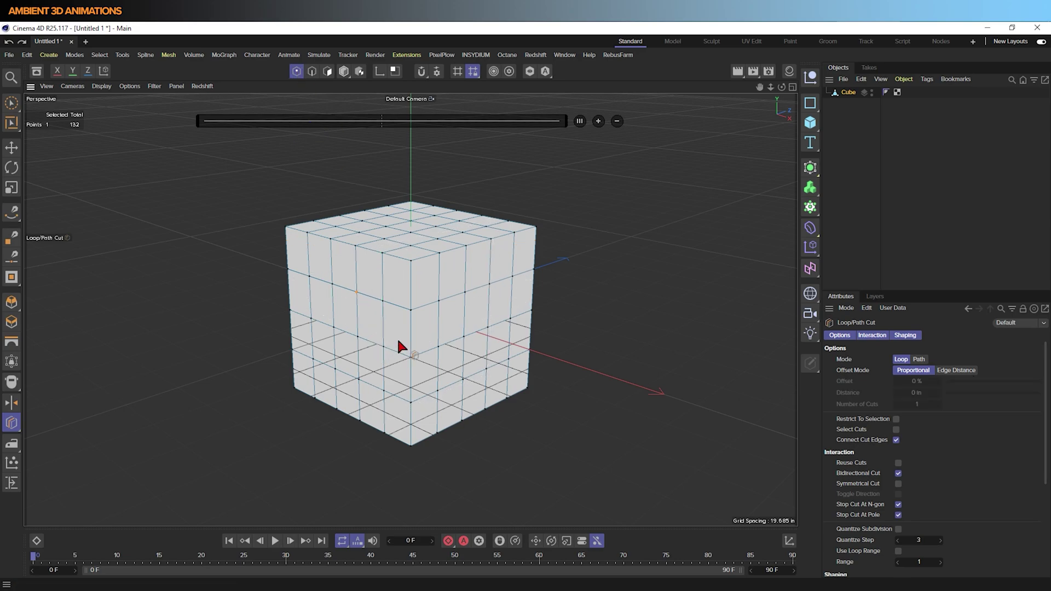
{"action": "key", "text": "u"}
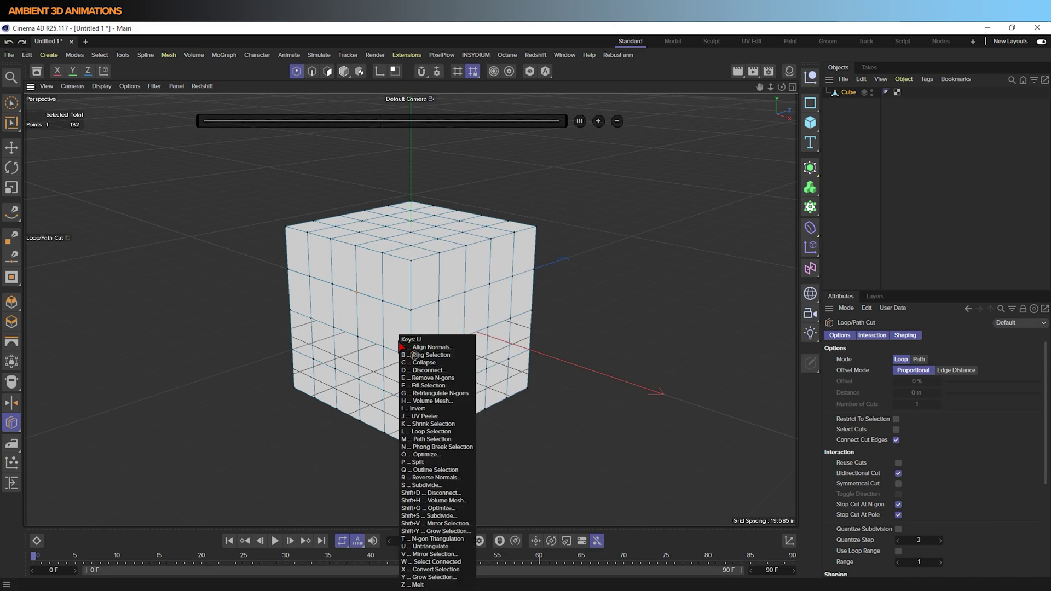
{"action": "key", "text": "u"}
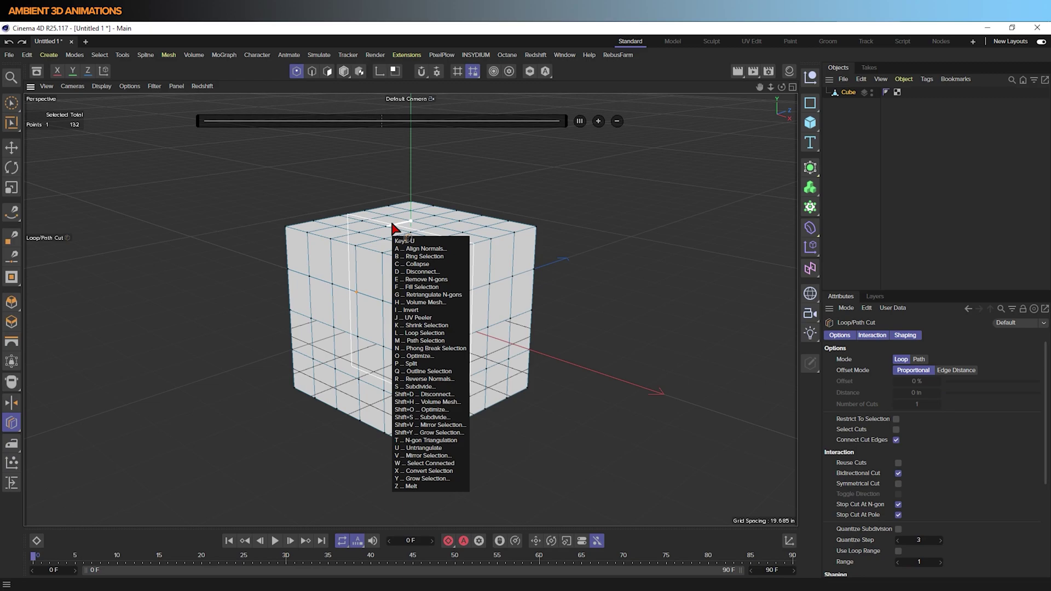
{"action": "key", "text": "Escape"}
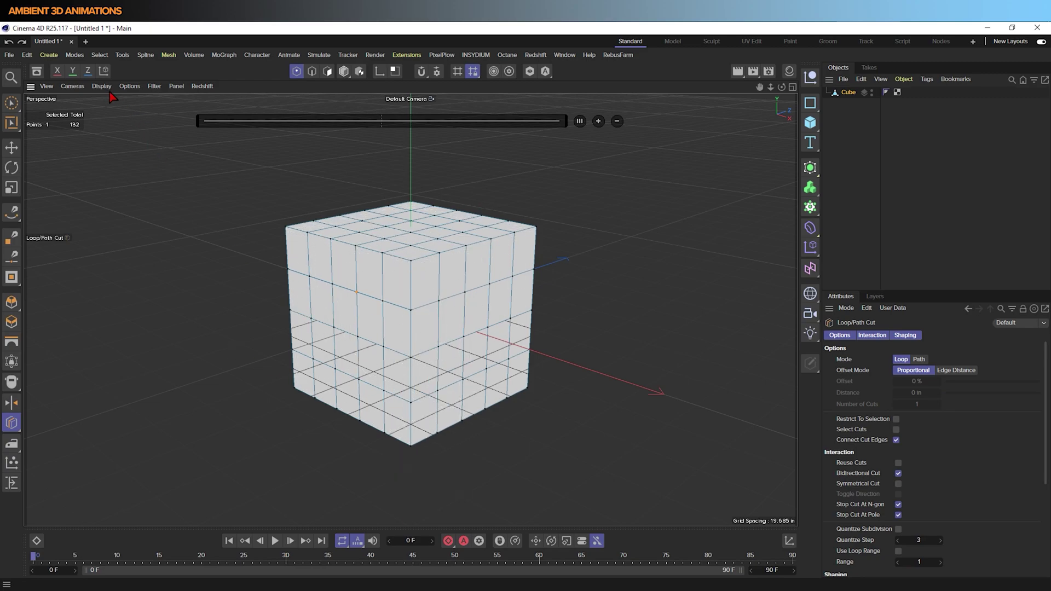
Delete the old cube, start a new scene, add a fresh cube and face its front.
{"action": "left_click", "coordinate": [848, 94]}
{"action": "key", "text": "Delete"}
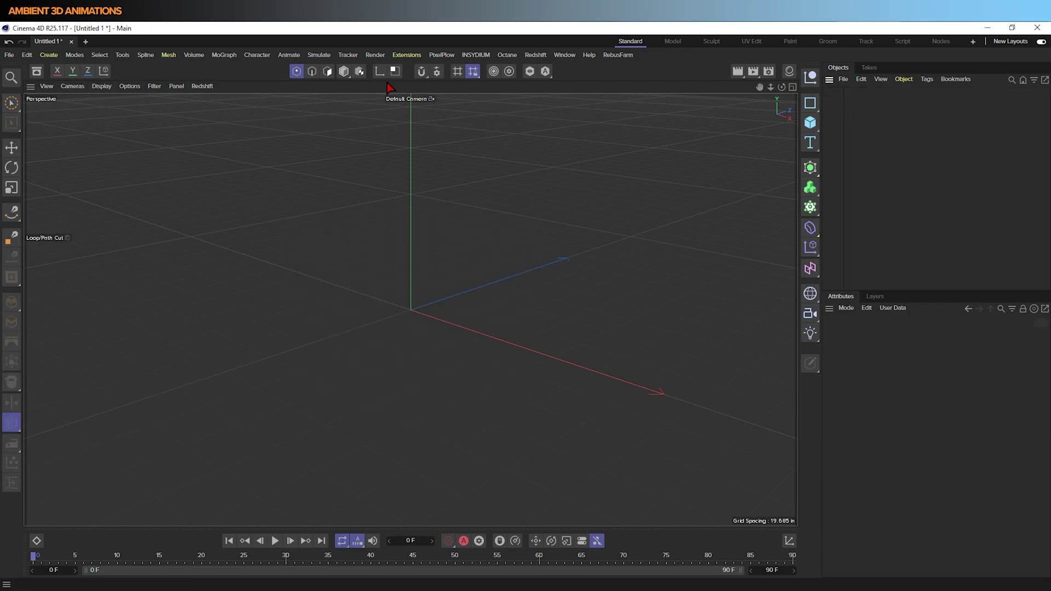
{"action": "left_click", "coordinate": [344, 71]}
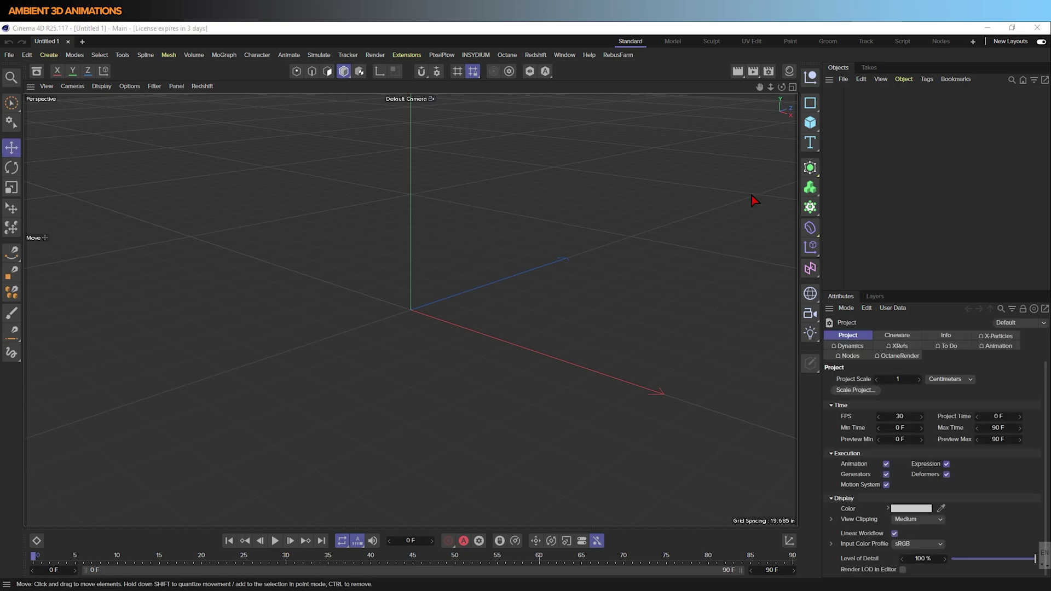
{"action": "left_click", "coordinate": [811, 123]}
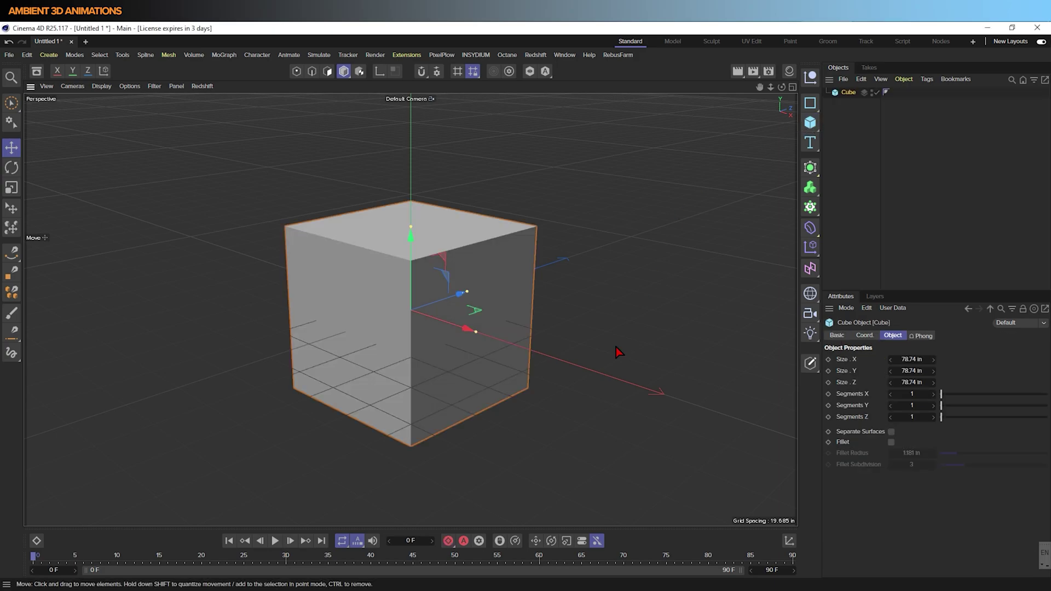
{"action": "left_click_drag", "start_coordinate": [613, 324], "coordinate": [675, 314], "text": "alt"}
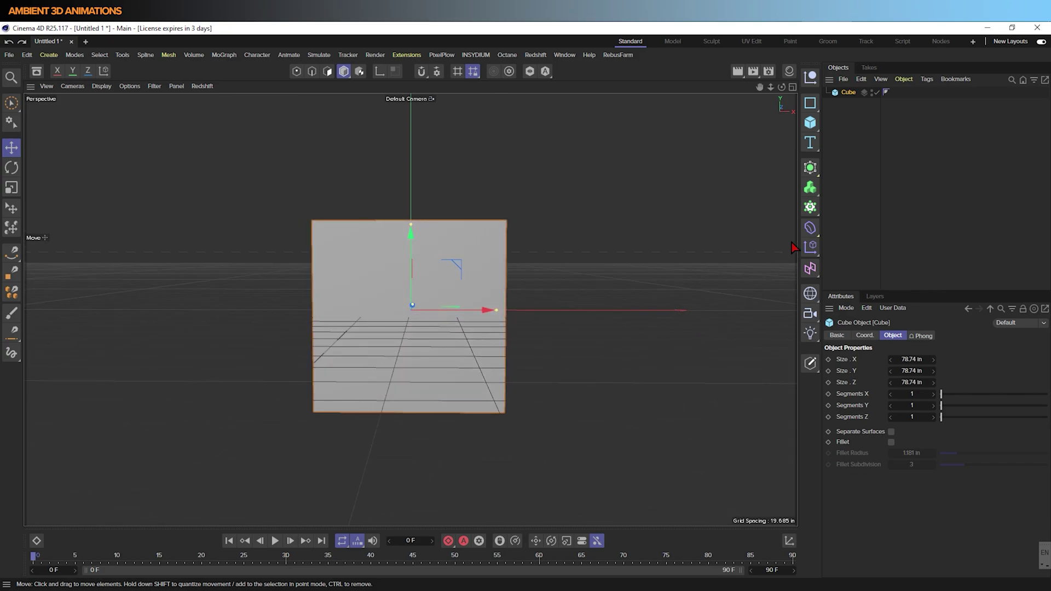
Nest the cube under a Subdivision Surface, rename it Car, set 2 X segments, disable smoothing.
{"action": "left_click", "coordinate": [818, 170]}
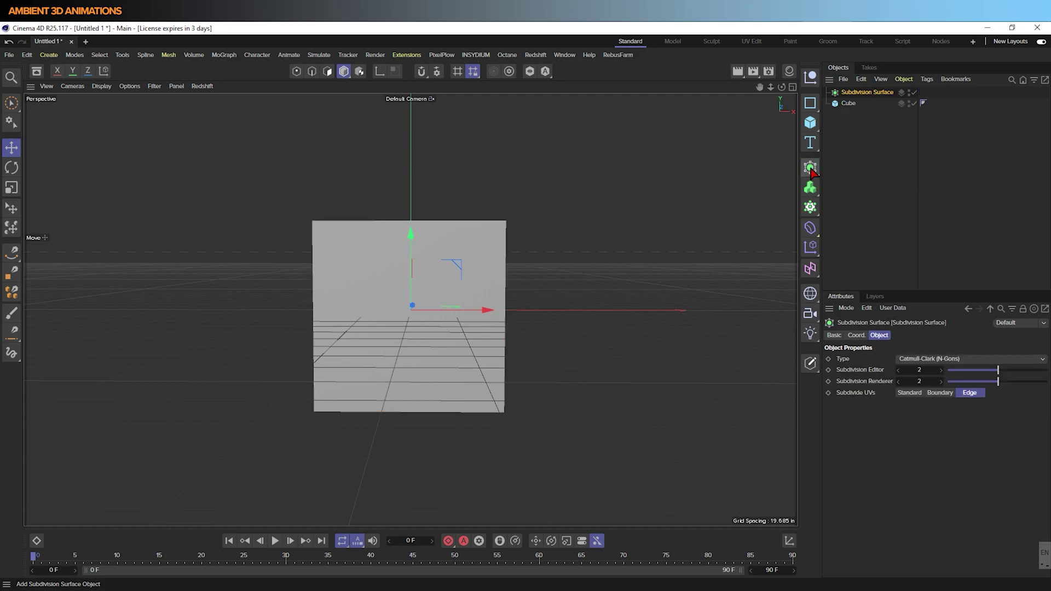
{"action": "left_click_drag", "start_coordinate": [849, 104], "coordinate": [852, 99]}
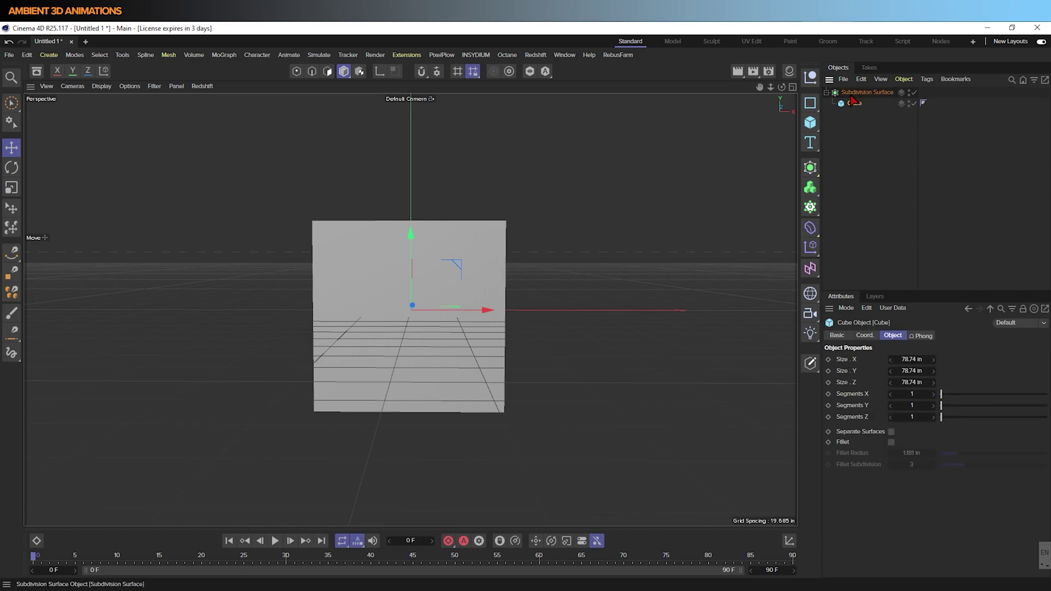
{"action": "double_click", "coordinate": [857, 103]}
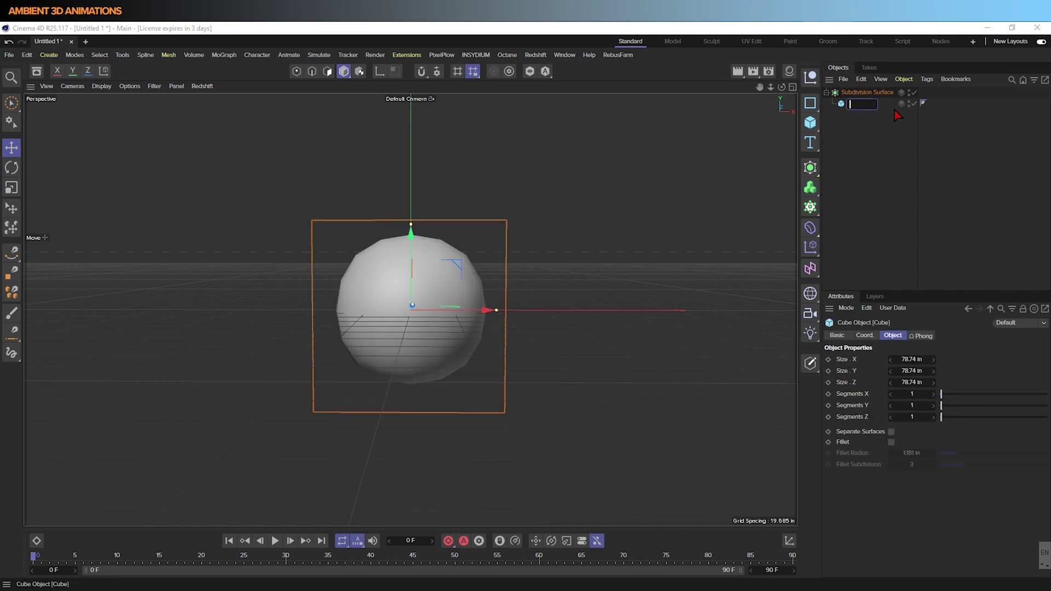
{"action": "type", "text": "r"}
{"action": "key", "text": "Return"}
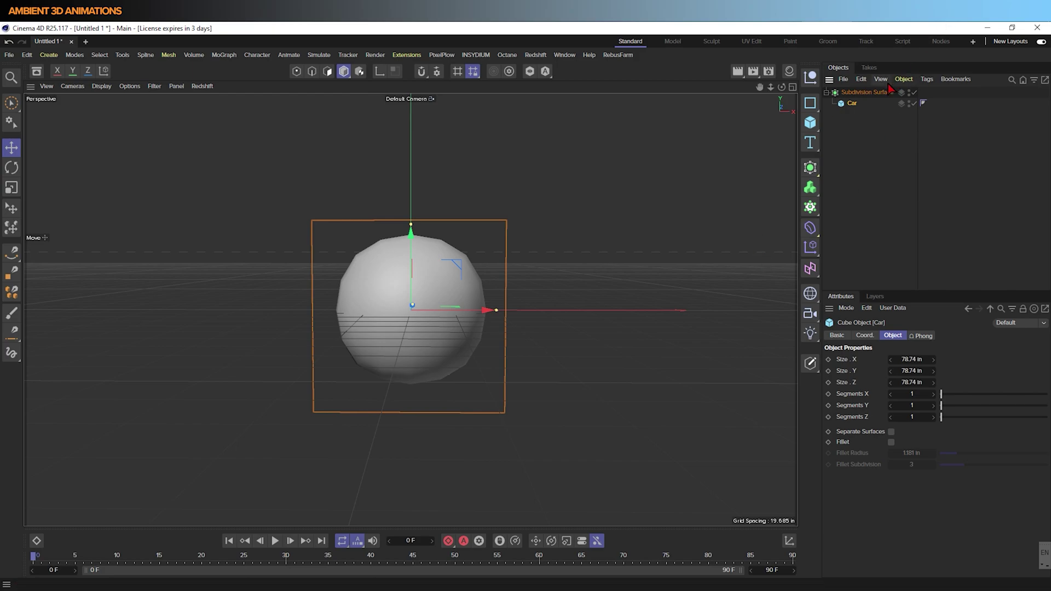
{"action": "left_click", "coordinate": [936, 398]}
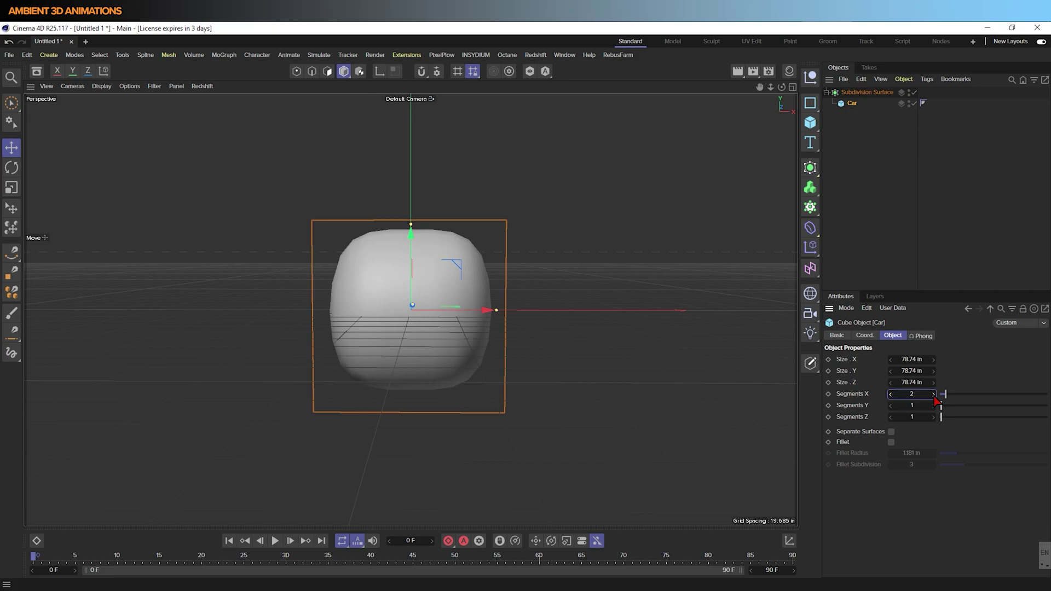
{"action": "left_click", "coordinate": [914, 93]}
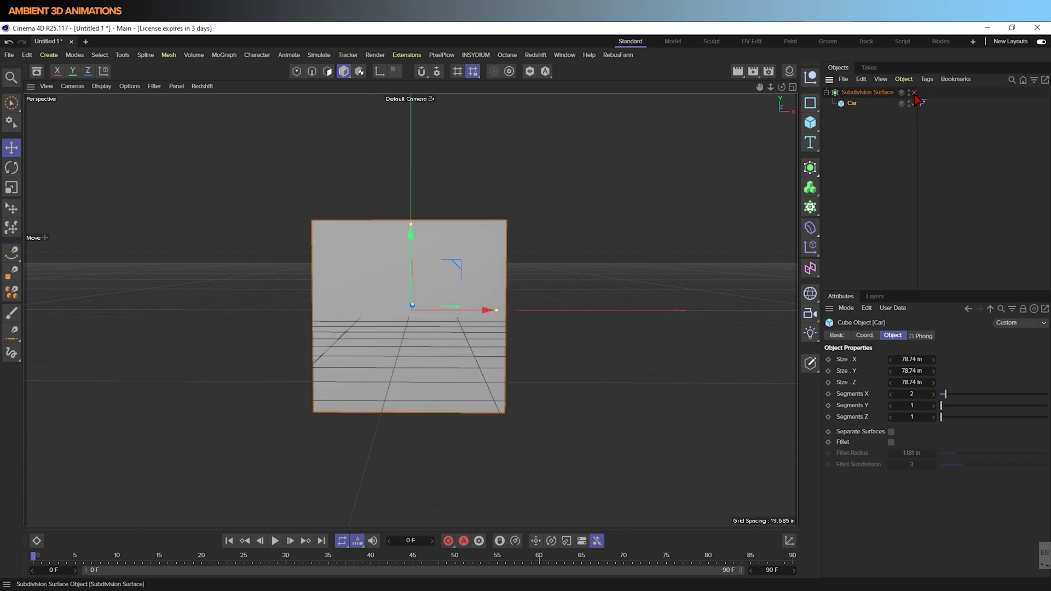
Switch to Quick Shading (Lines), give Car 3 X and 3 Y segments, and re-enable subdivision.
{"action": "left_click", "coordinate": [114, 86]}
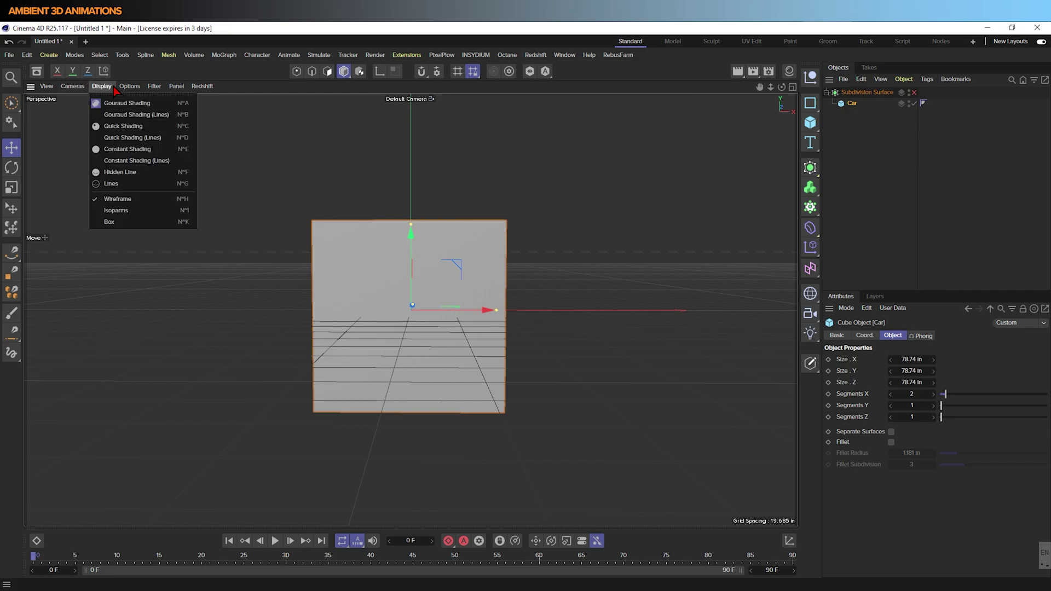
{"action": "left_click", "coordinate": [135, 141]}
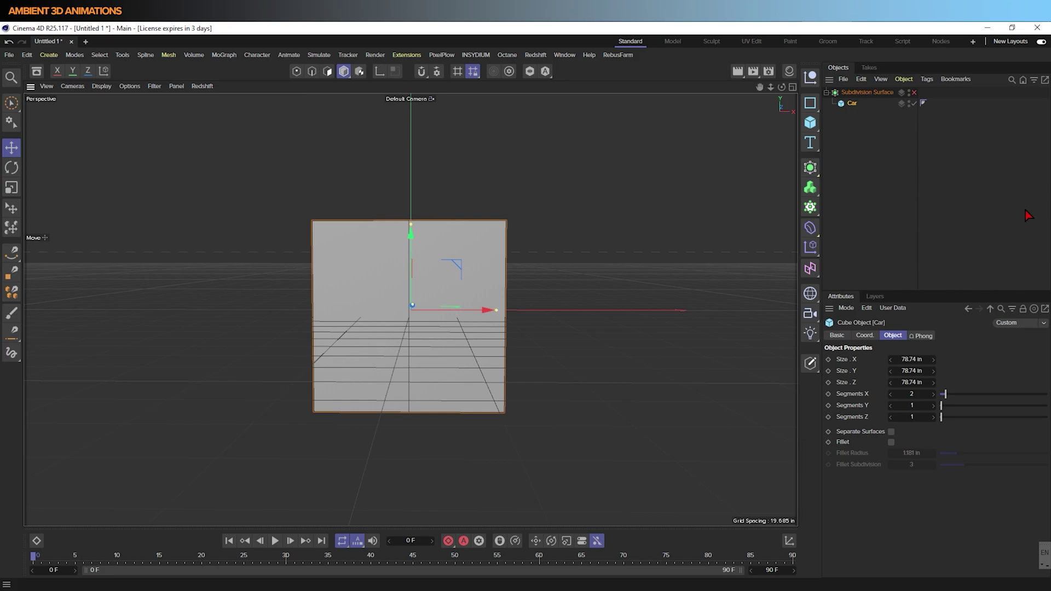
{"action": "left_click", "coordinate": [936, 395]}
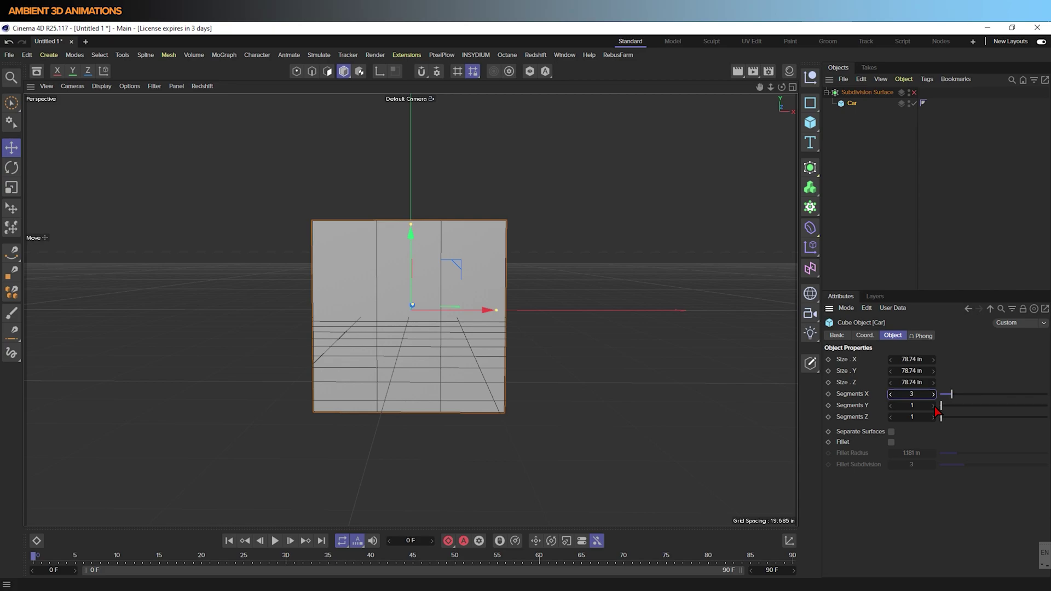
{"action": "left_click", "coordinate": [934, 406]}
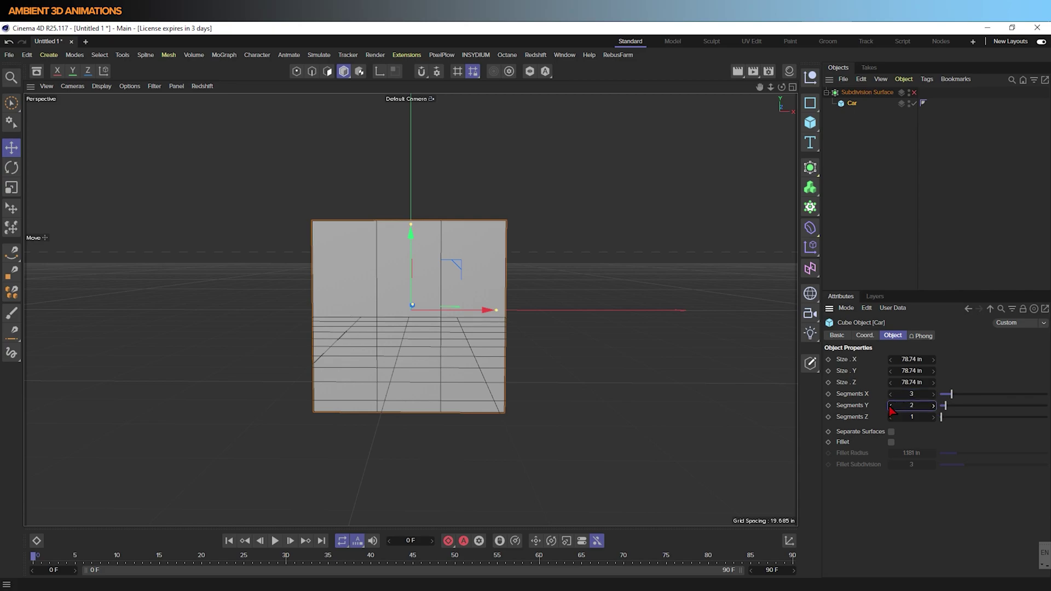
{"action": "left_click", "coordinate": [934, 407]}
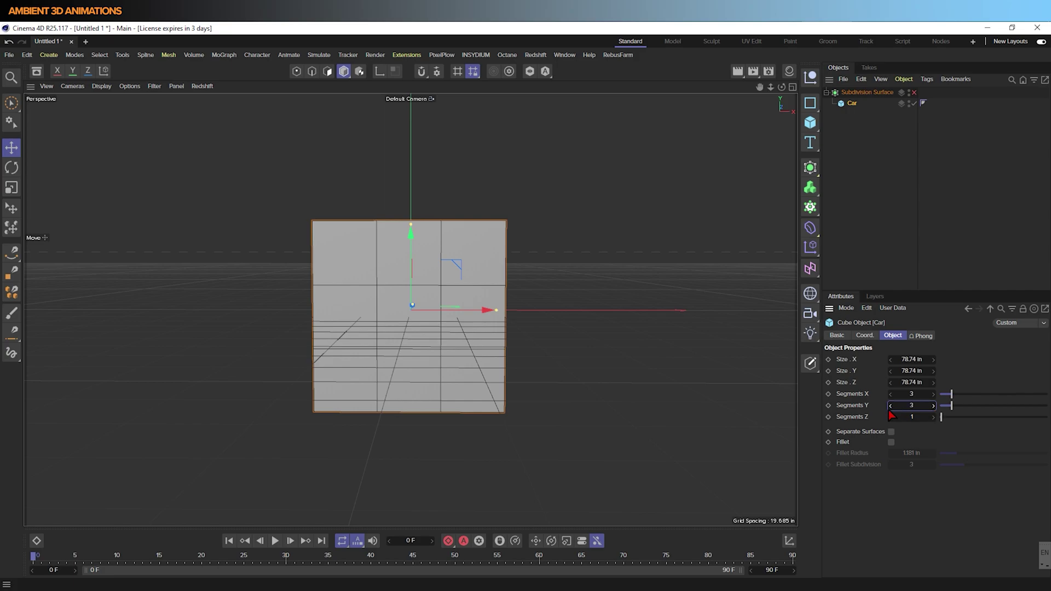
{"action": "left_click", "coordinate": [605, 388]}
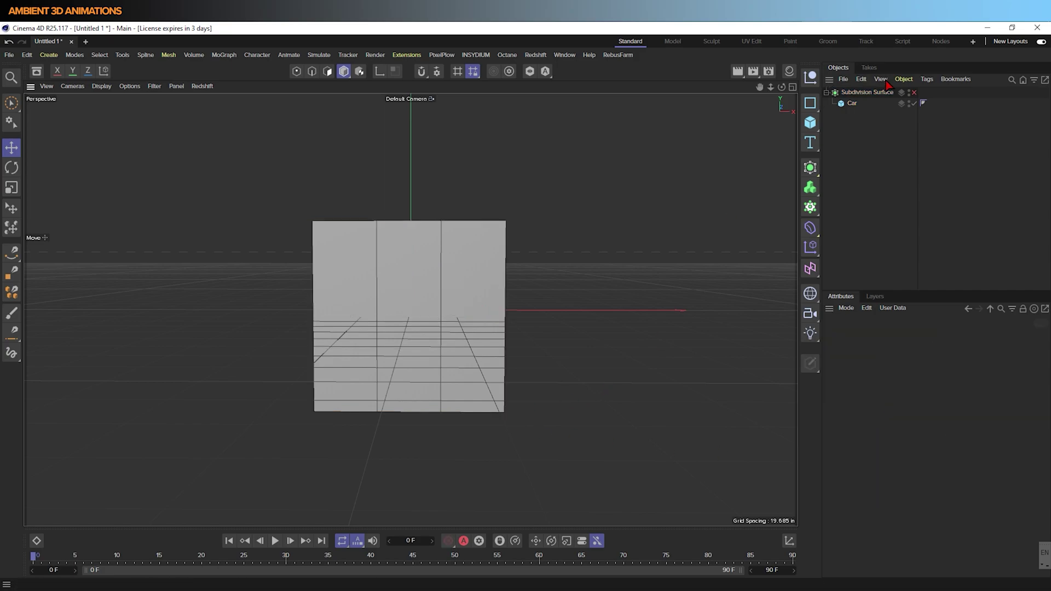
{"action": "left_click", "coordinate": [914, 92]}
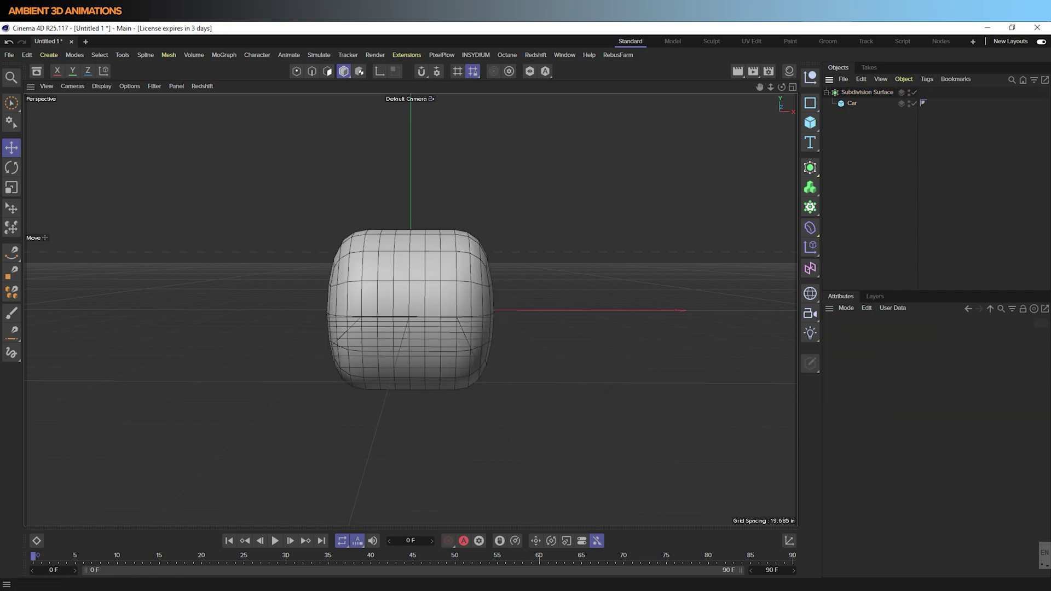
Select Car and make it an editable polygon object with C.
{"action": "left_click", "coordinate": [296, 72]}
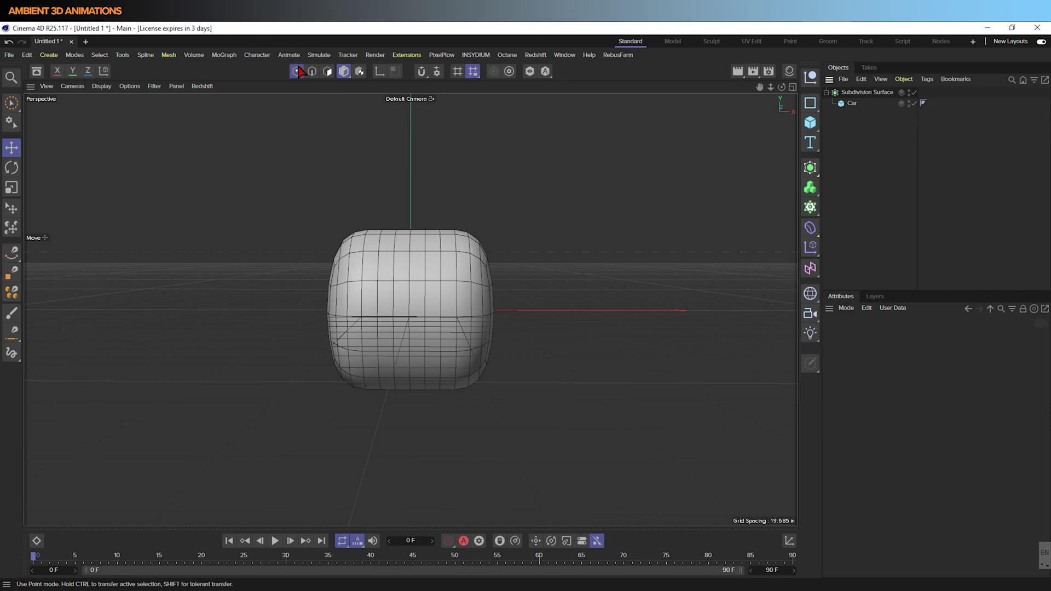
{"action": "left_click", "coordinate": [848, 108]}
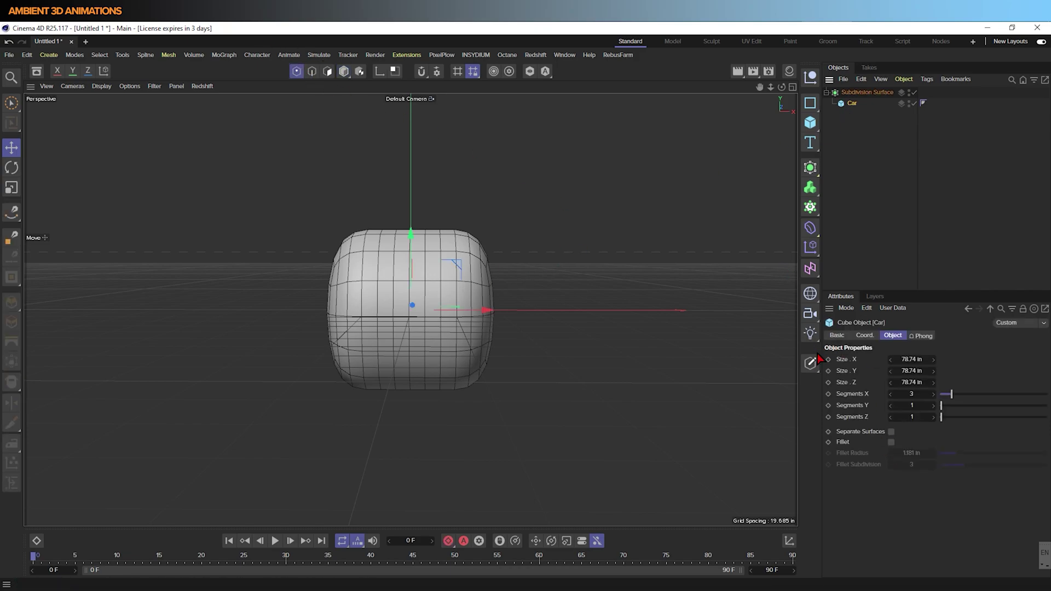
{"action": "key", "text": "c"}
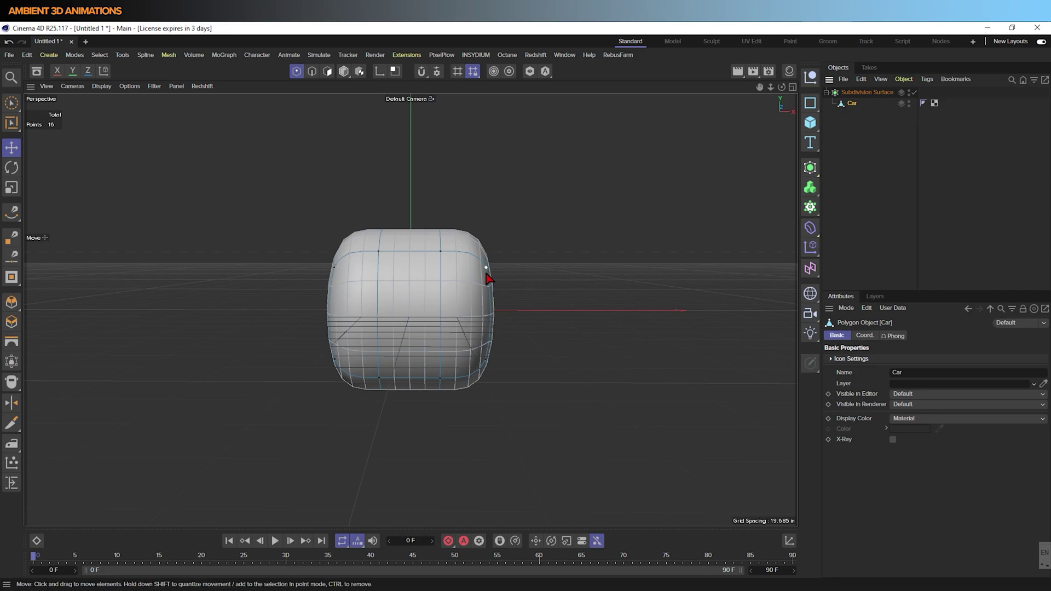
Pick three of Car's points while orbiting, then switch to polygon editing.
{"action": "left_click", "coordinate": [486, 268]}
{"action": "left_click_drag", "start_coordinate": [564, 309], "coordinate": [489, 306], "text": "alt"}
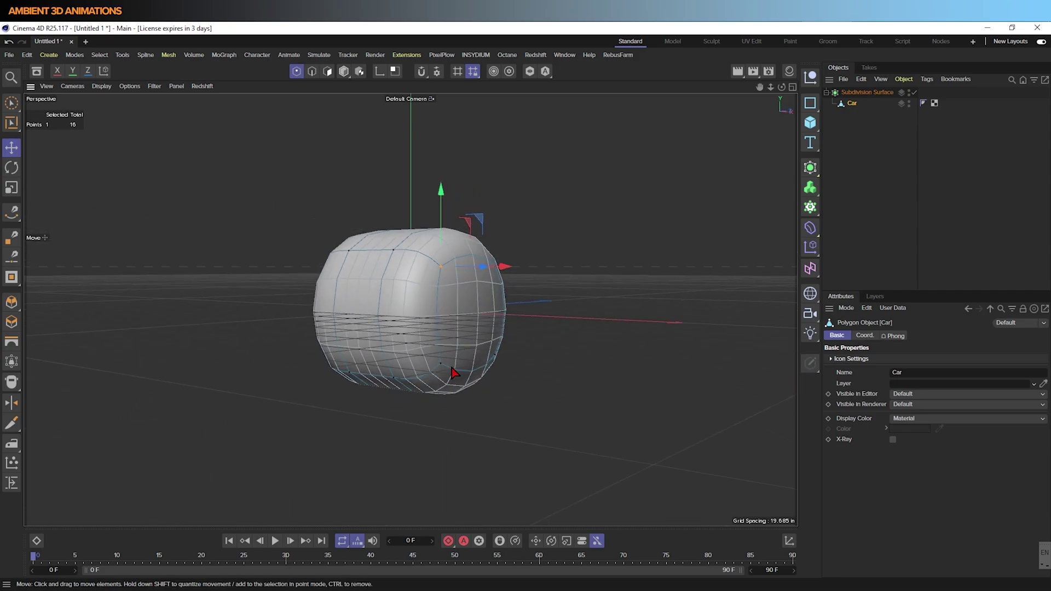
{"action": "left_click", "coordinate": [441, 364], "text": "shift"}
{"action": "left_click", "coordinate": [497, 356], "text": "shift"}
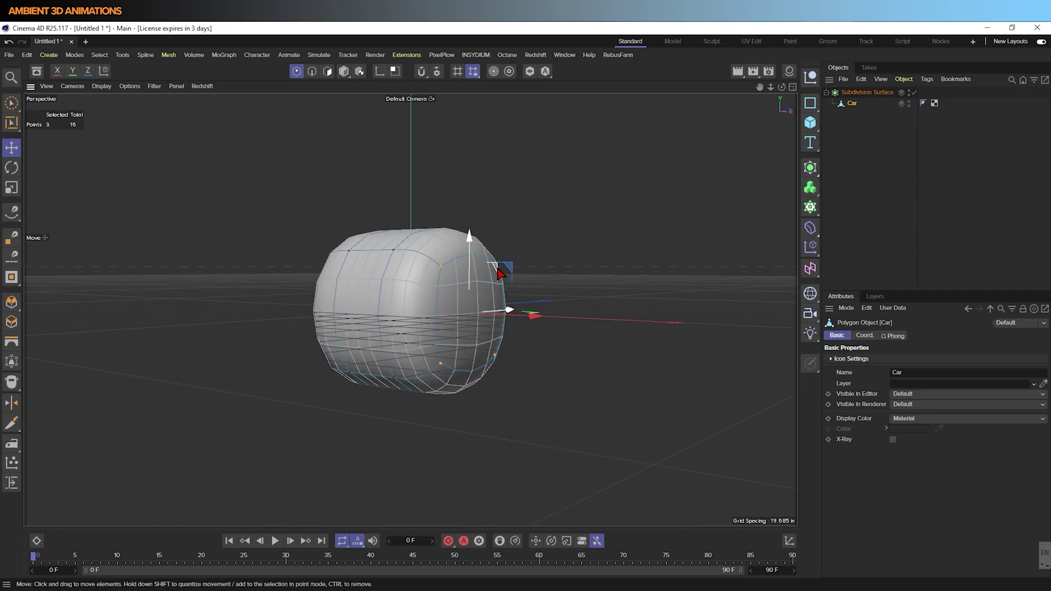
{"action": "left_click_drag", "start_coordinate": [600, 260], "coordinate": [528, 263], "text": "alt"}
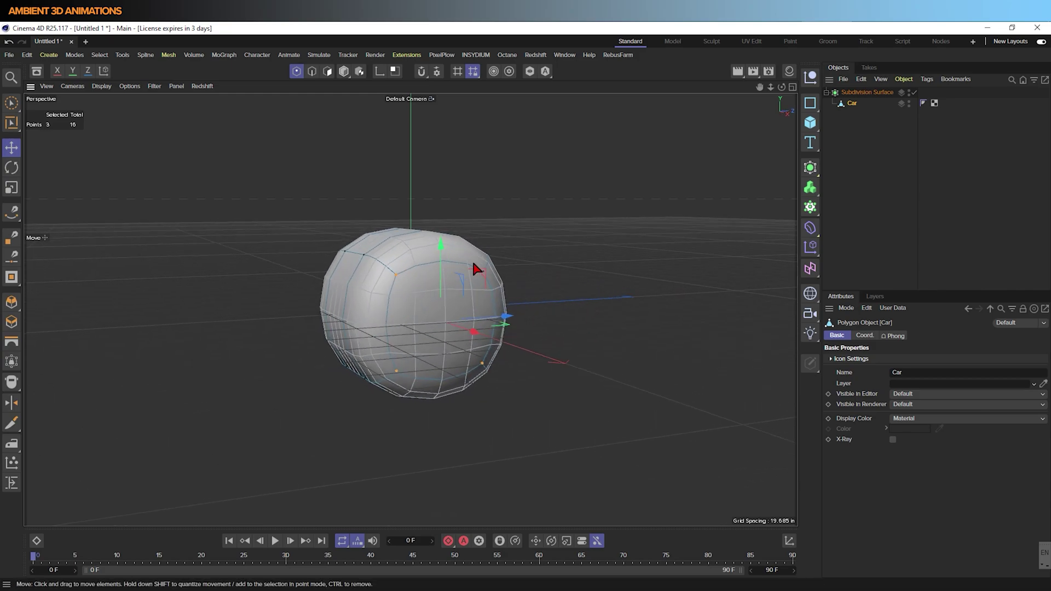
{"action": "key", "text": "Return"}
{"action": "key", "text": "Return"}
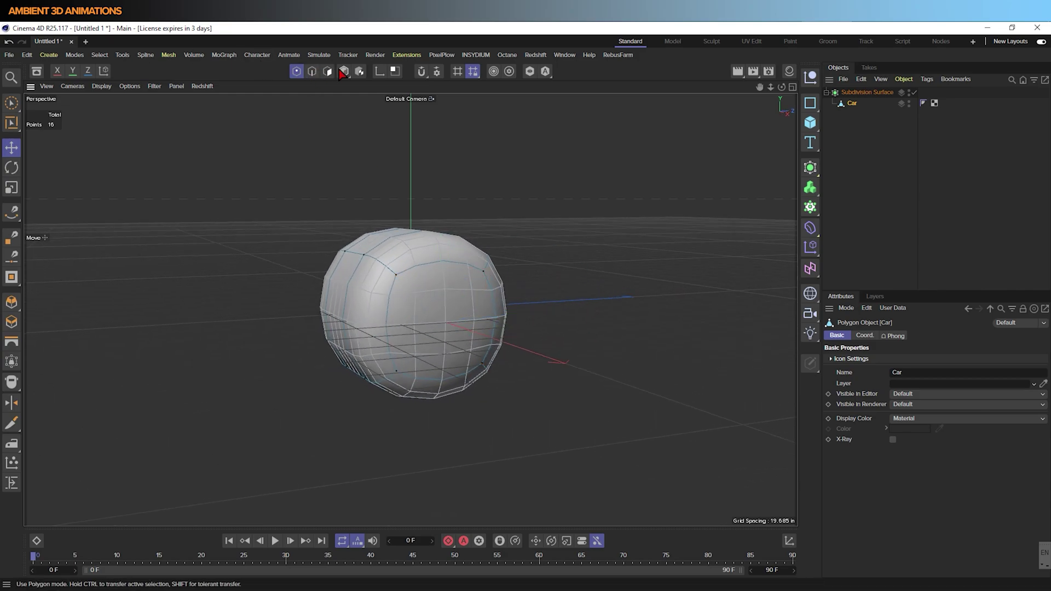
Select Car's two opposite end polygons.
{"action": "left_click", "coordinate": [418, 313]}
{"action": "mouse_move", "coordinate": [418, 314]}
{"action": "left_mouse_down", "text": "alt"}
{"action": "mouse_move", "coordinate": [449, 310]}
{"action": "mouse_move", "coordinate": [412, 313]}
{"action": "left_mouse_up", "text": "alt"}
{"action": "left_click", "coordinate": [408, 313], "text": "shift"}
{"action": "left_click_drag", "start_coordinate": [641, 351], "coordinate": [535, 343], "text": "alt"}
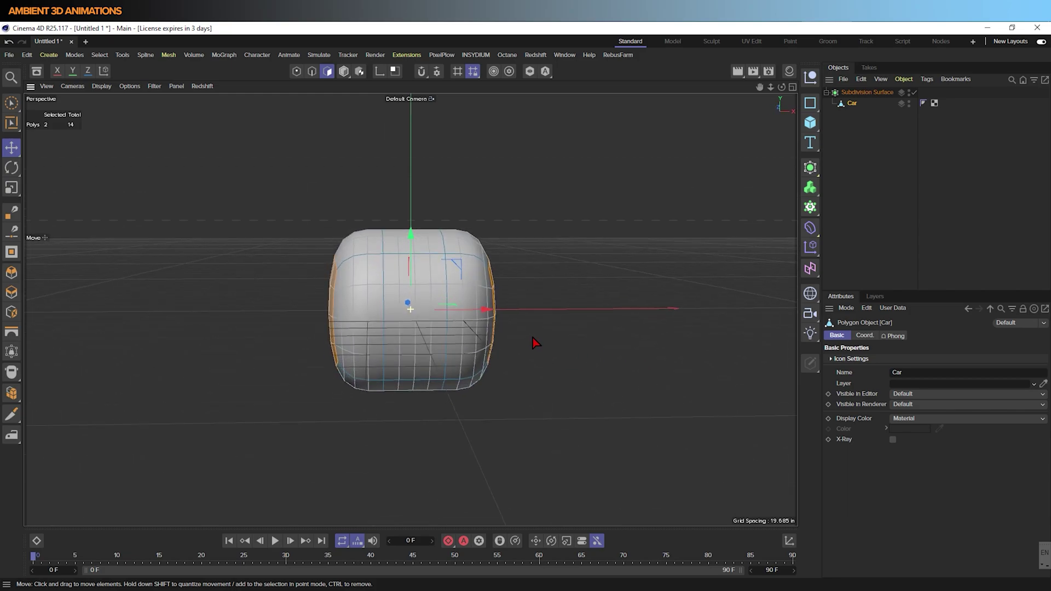
Scale the end faces outward along X into a long capsule, undoing the extra squash.
{"action": "key", "text": "t"}
{"action": "left_click_drag", "start_coordinate": [487, 310], "coordinate": [703, 308]}
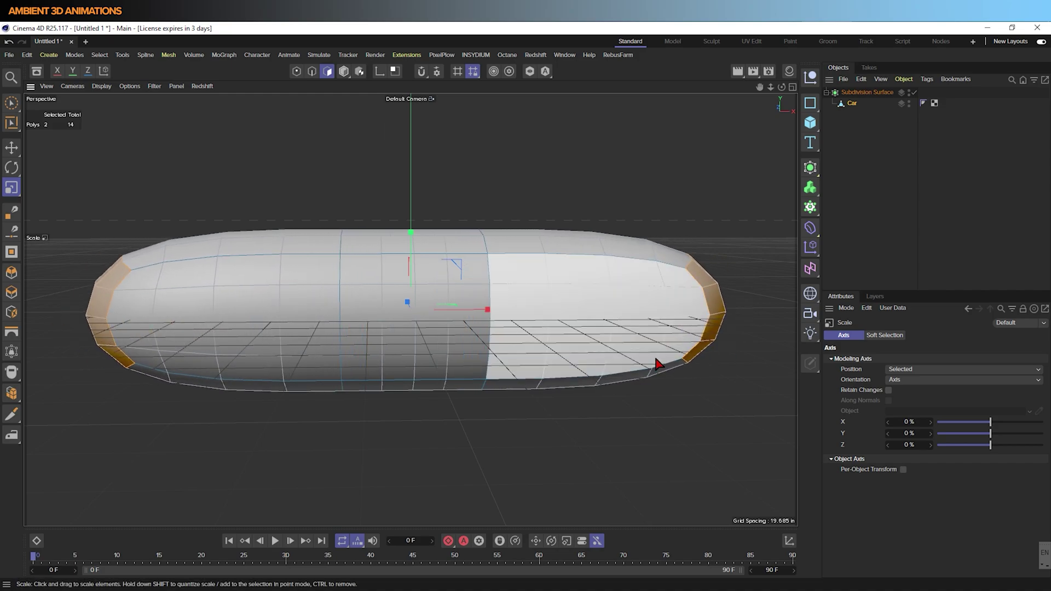
{"action": "left_click_drag", "start_coordinate": [542, 442], "coordinate": [412, 437], "text": "alt"}
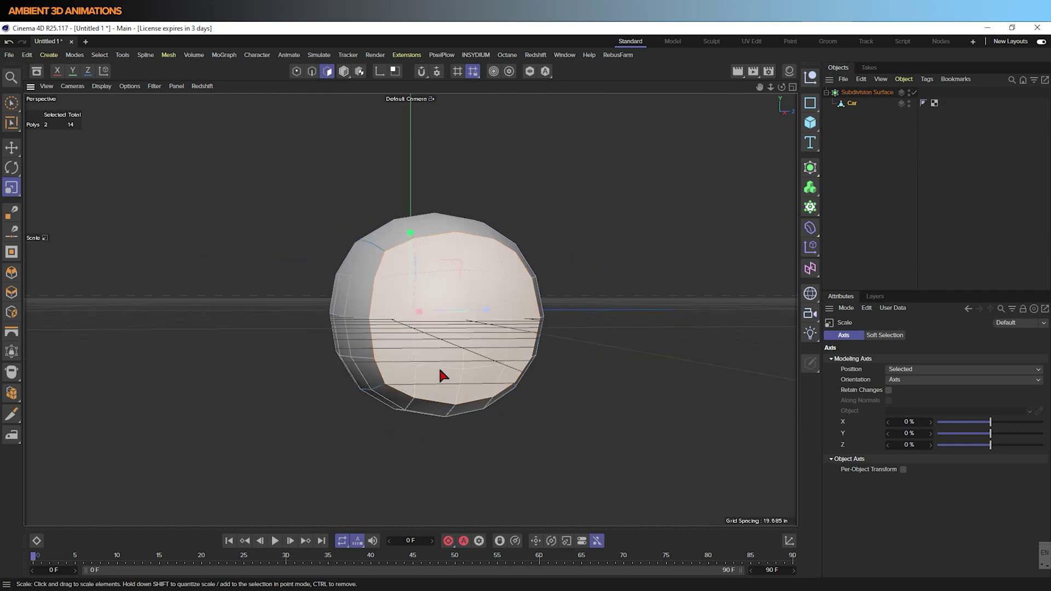
{"action": "left_click_drag", "start_coordinate": [412, 230], "coordinate": [445, 369]}
{"action": "left_click", "coordinate": [9, 41]}
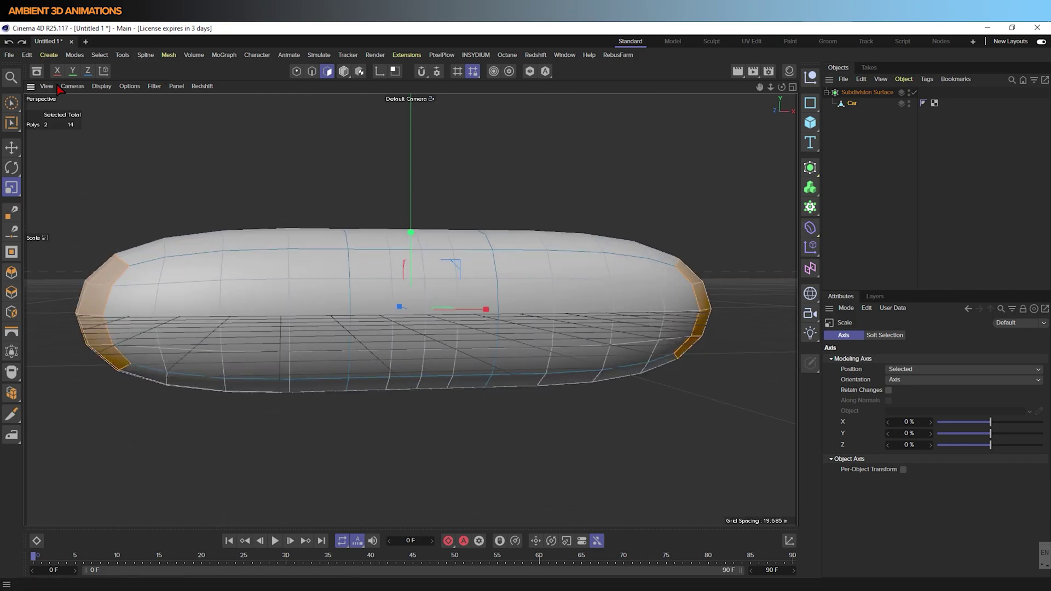
{"action": "left_click", "coordinate": [296, 72]}
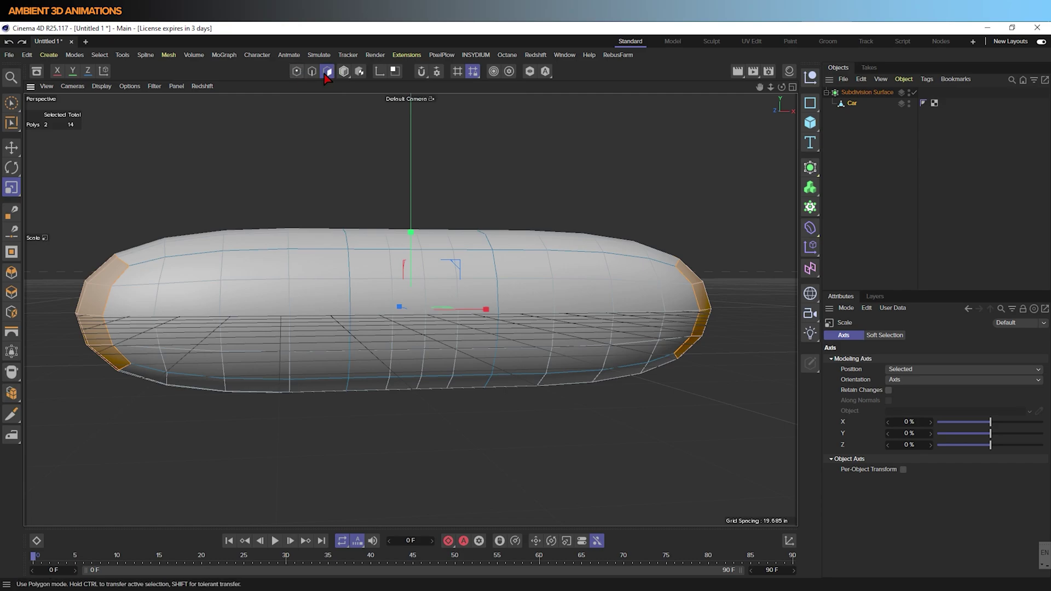
Rectangle-select all 16 points of Car and scale them into a lower, flatter pill shape.
{"action": "left_click", "coordinate": [11, 103]}
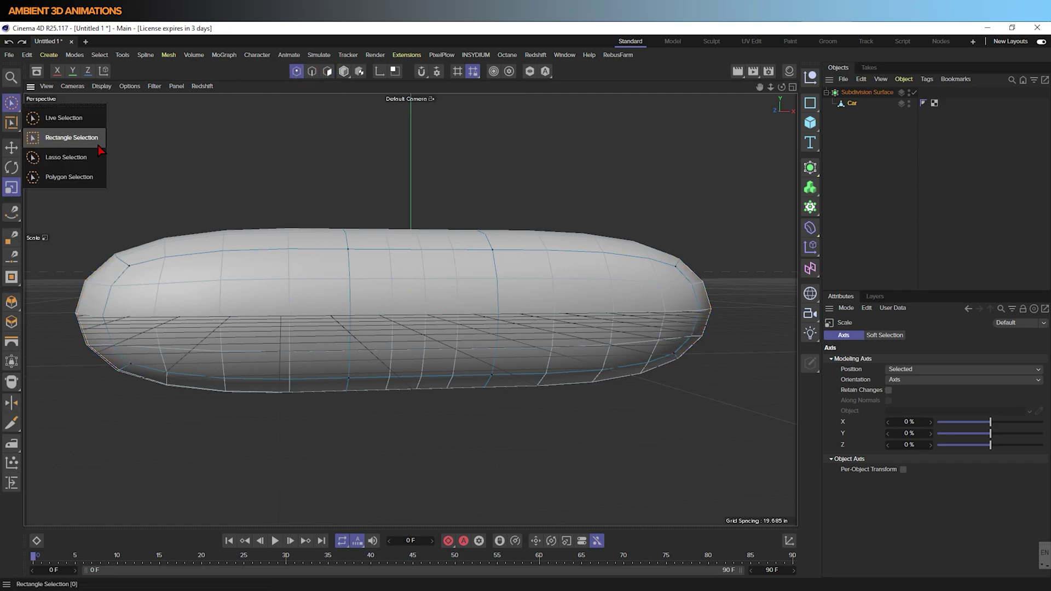
{"action": "left_click", "coordinate": [98, 140]}
{"action": "left_click_drag", "start_coordinate": [63, 189], "coordinate": [798, 422]}
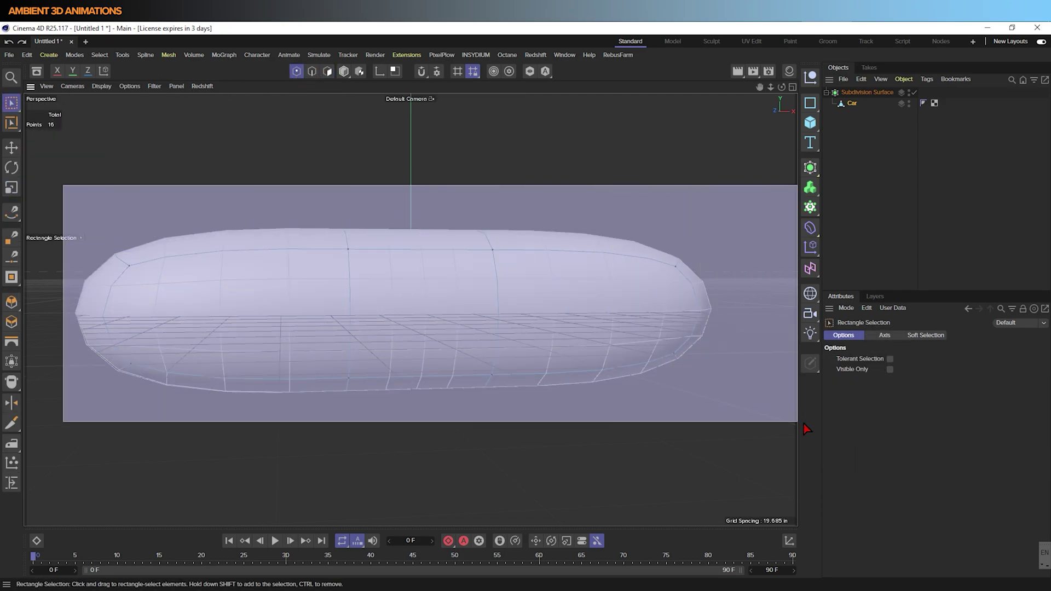
{"action": "left_click_drag", "start_coordinate": [685, 443], "coordinate": [493, 453], "text": "alt"}
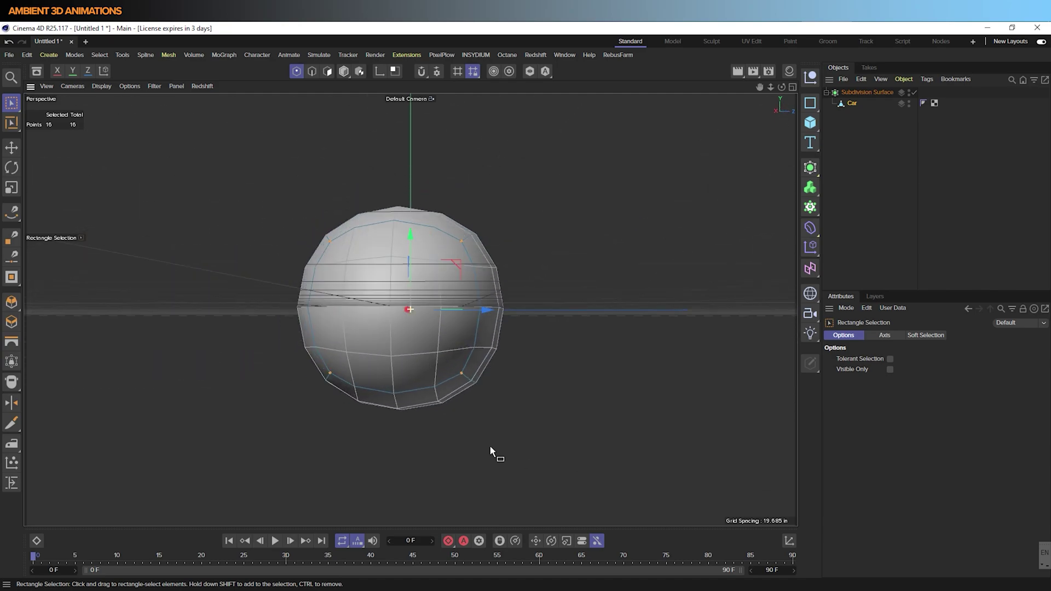
{"action": "key", "text": "t"}
{"action": "left_click_drag", "start_coordinate": [489, 310], "coordinate": [630, 308]}
{"action": "left_click_drag", "start_coordinate": [377, 462], "coordinate": [526, 439], "text": "alt"}
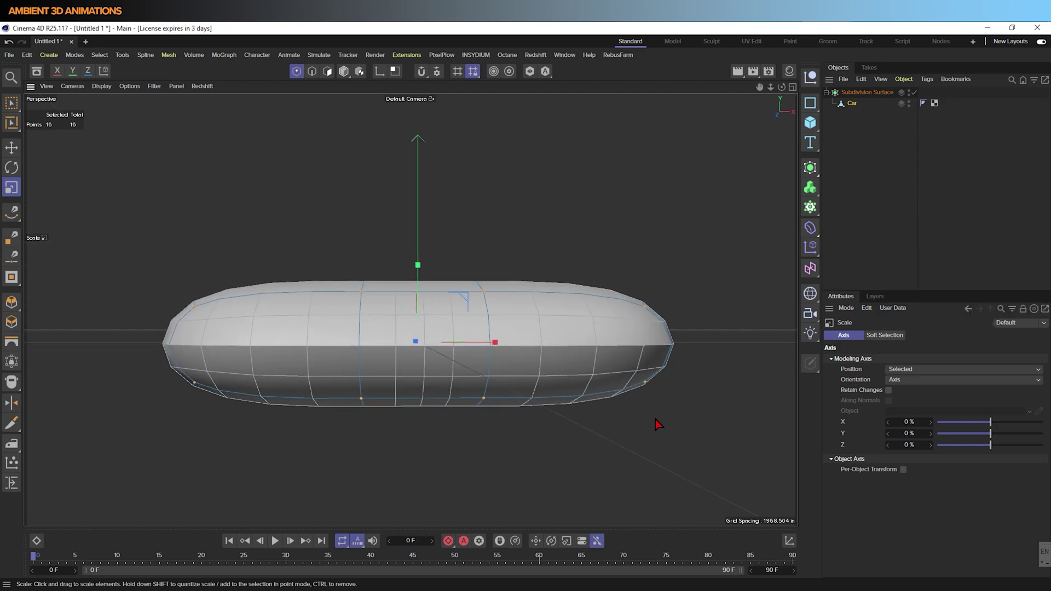
Maximise the front view and activate the Loop/Path Cut tool in edge mode.
{"action": "middle_click", "coordinate": [593, 429]}
{"action": "scroll", "coordinate": [659, 477], "scroll_direction": "up", "scroll_amount": 3}
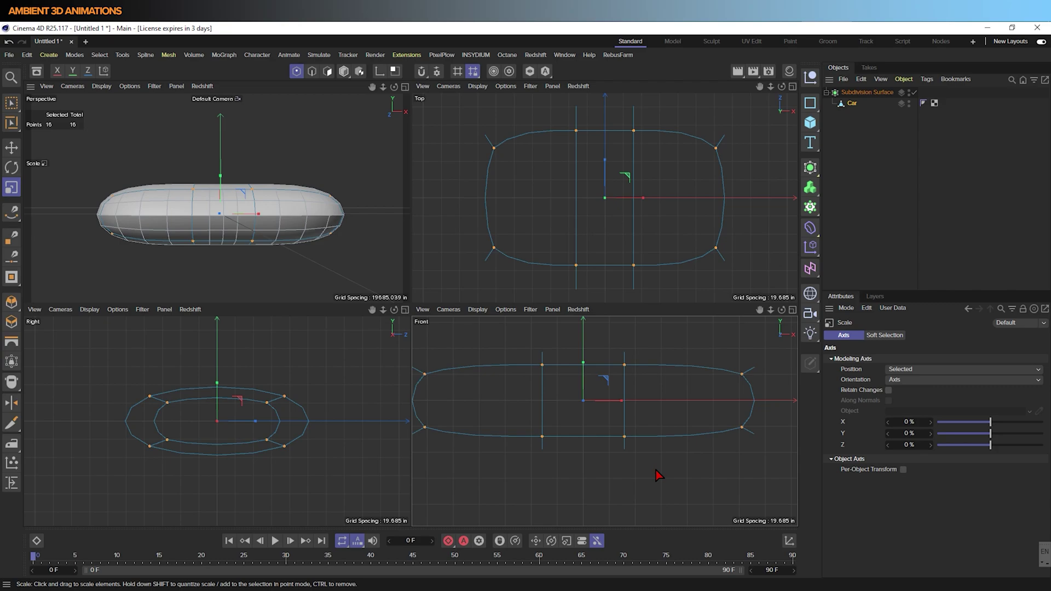
{"action": "middle_click", "coordinate": [467, 413]}
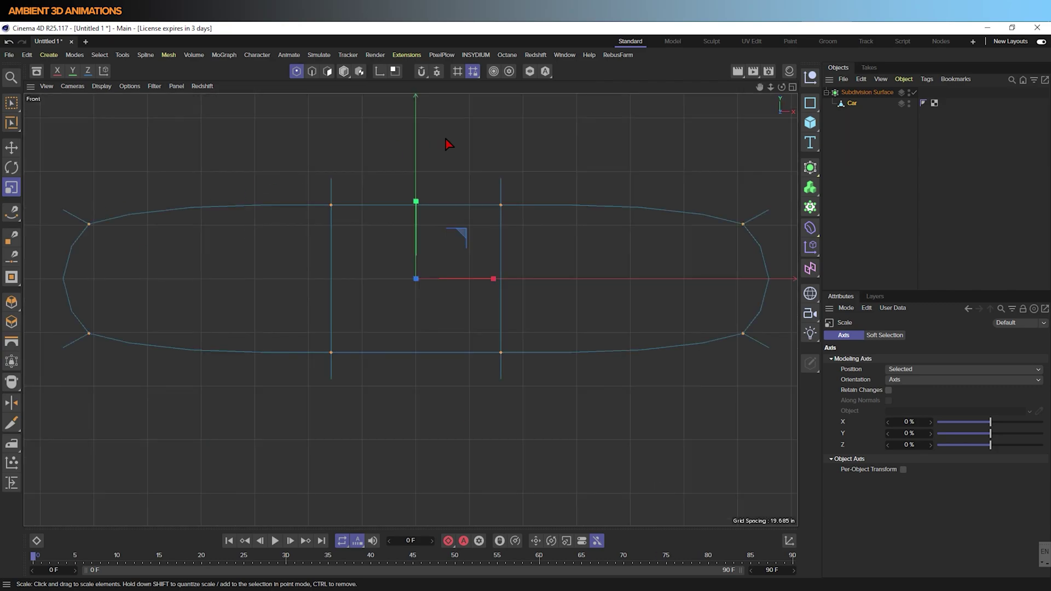
{"action": "key", "text": "u"}
{"action": "key", "text": "l"}
{"action": "key", "text": "Return"}
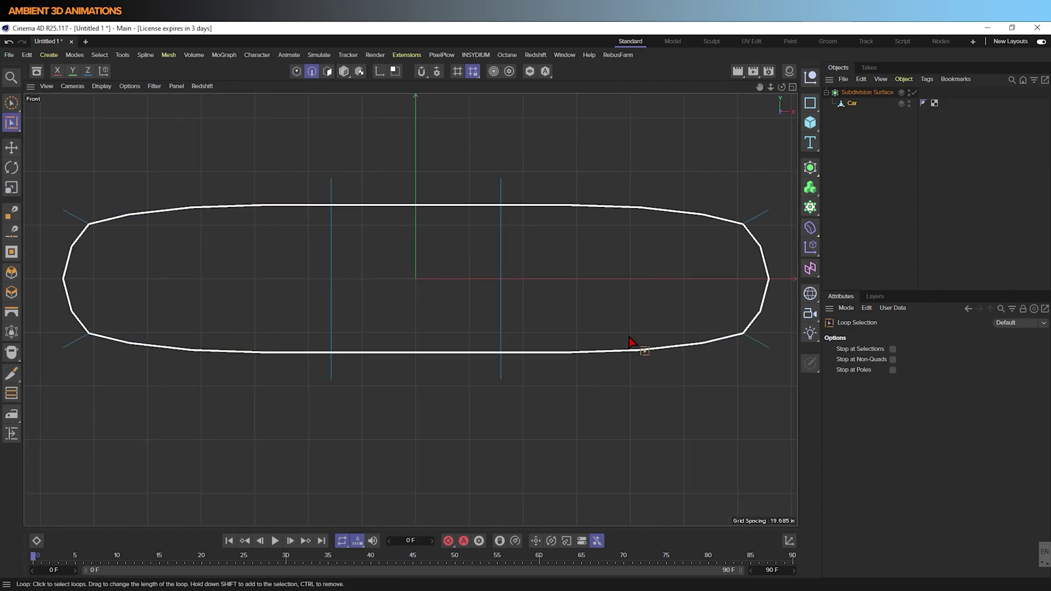
{"action": "key", "text": "k"}
{"action": "key", "text": "l"}
Cut two horizontal edge loops along Car, at about 17% near the bottom and 68% near the top.
{"action": "scroll", "coordinate": [382, 340], "scroll_direction": "down", "scroll_amount": 5}
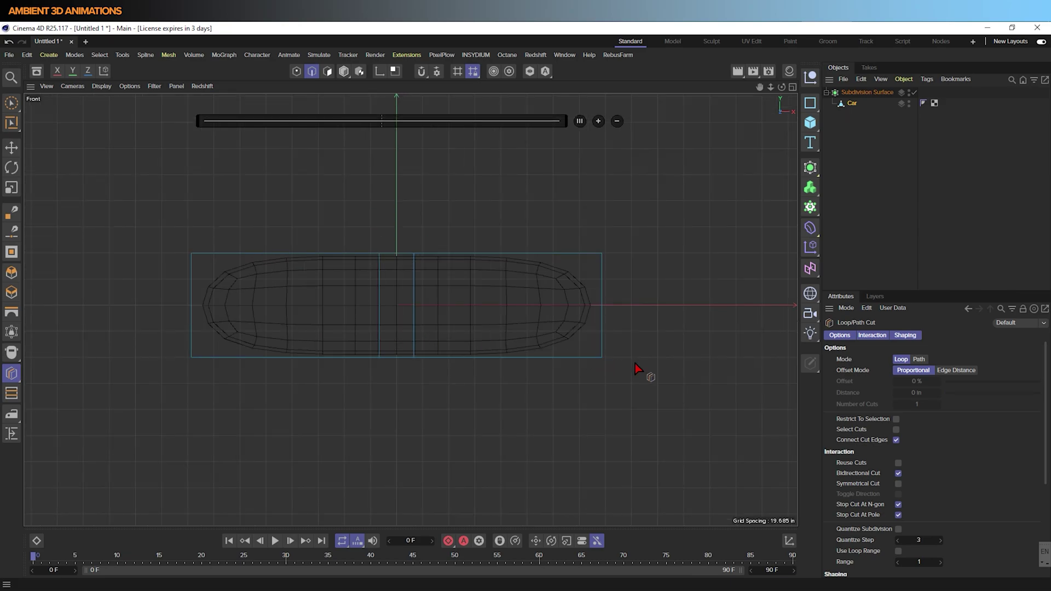
{"action": "left_click", "coordinate": [603, 342]}
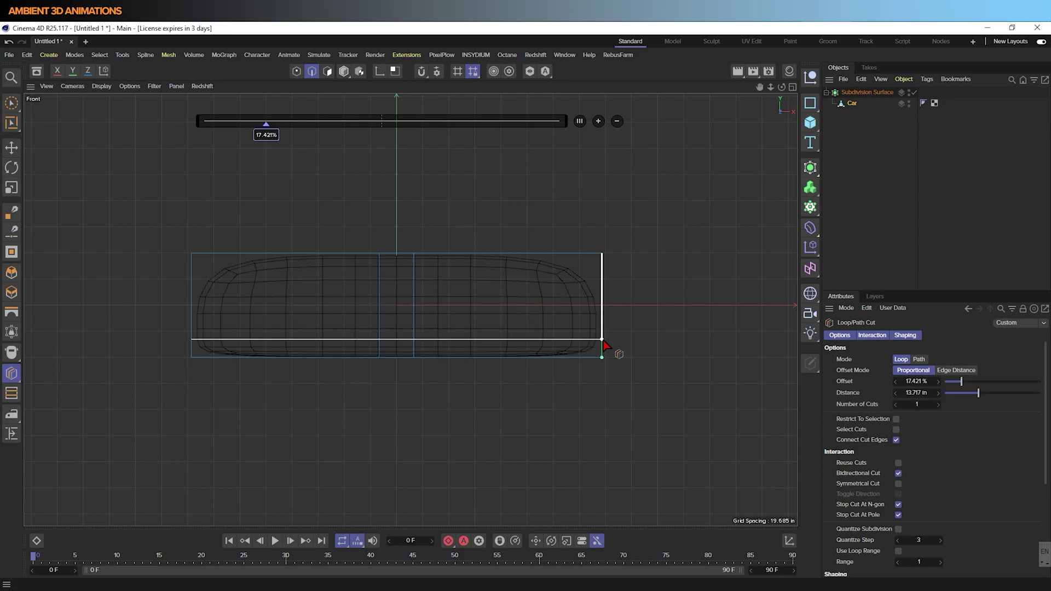
{"action": "left_click", "coordinate": [603, 286]}
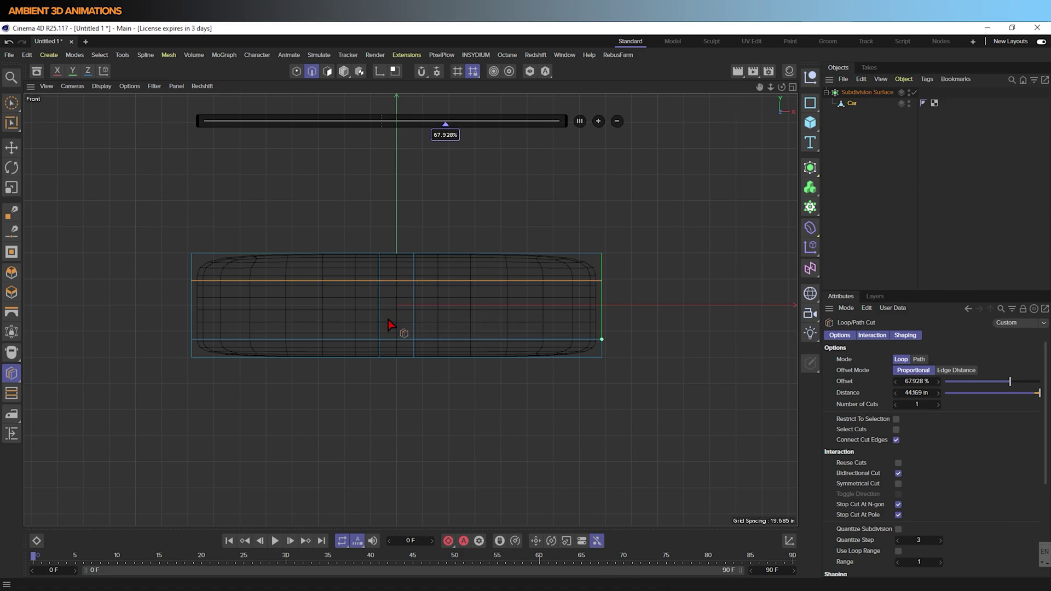
{"action": "key", "text": "u"}
{"action": "key", "text": "l"}
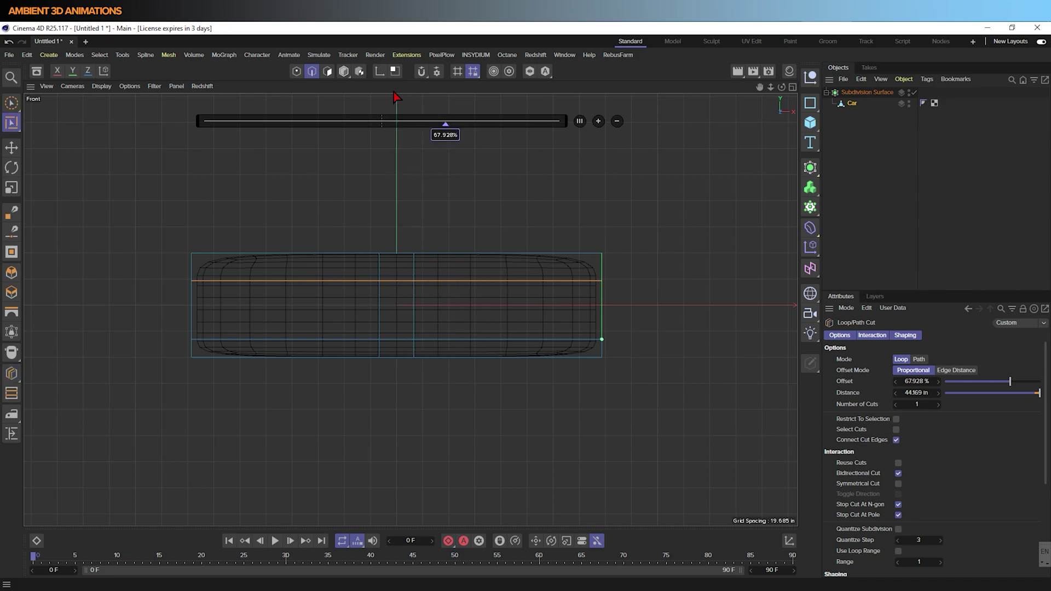
{"action": "left_click", "coordinate": [12, 102]}
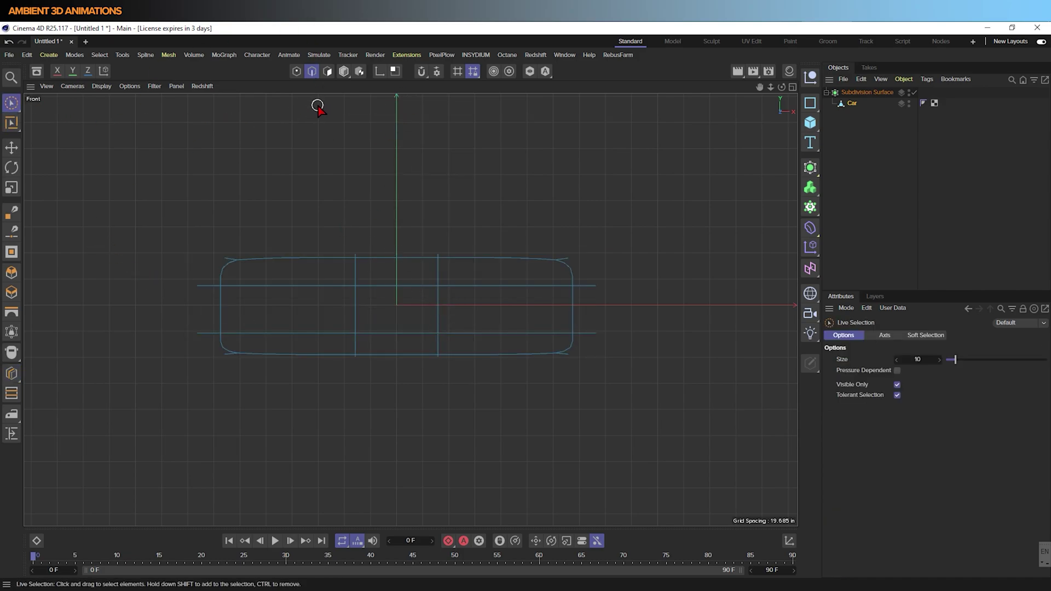
Loop-select the vertical edge loop right of centre and move it further right.
{"action": "key", "text": "u"}
{"action": "key", "text": "l"}
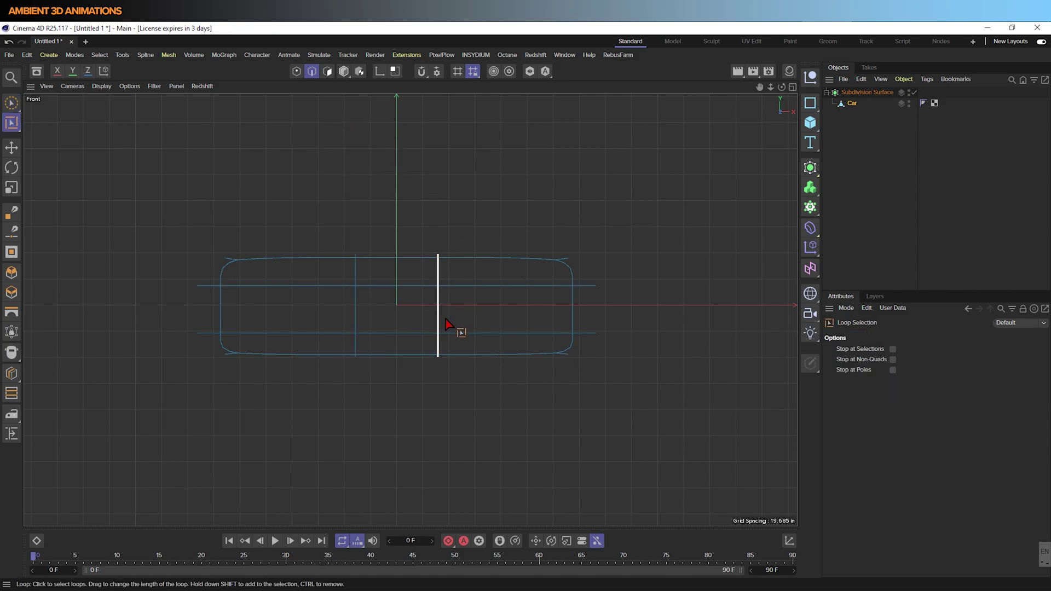
{"action": "left_click", "coordinate": [446, 323]}
{"action": "key", "text": "e"}
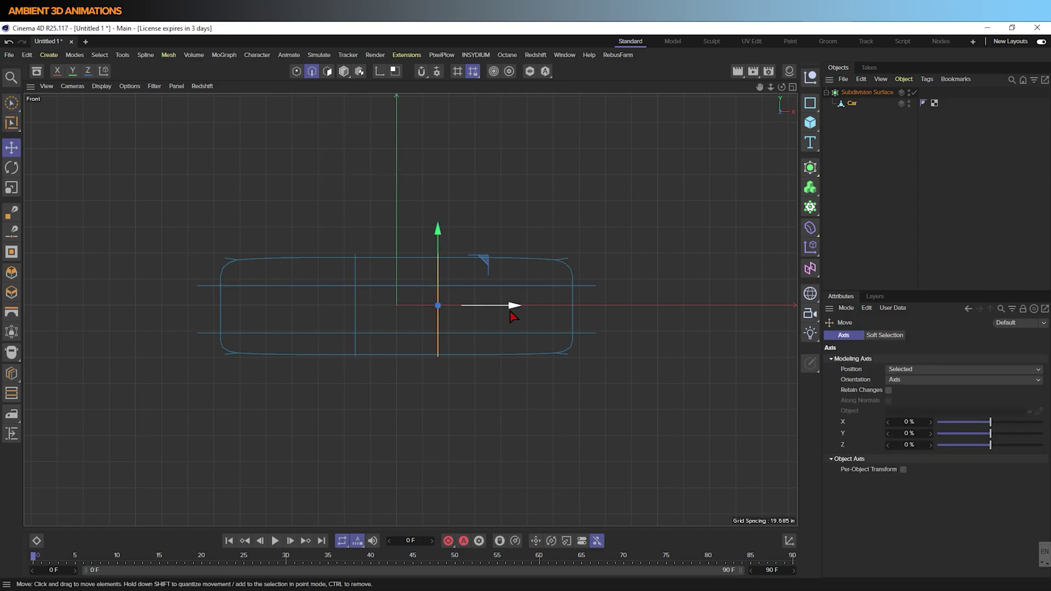
{"action": "left_click_drag", "start_coordinate": [512, 317], "coordinate": [671, 382]}
Box-select the car's rear lower corner points and raise them on Y to angle the back.
{"action": "key", "text": "0"}
{"action": "key", "text": "Return"}
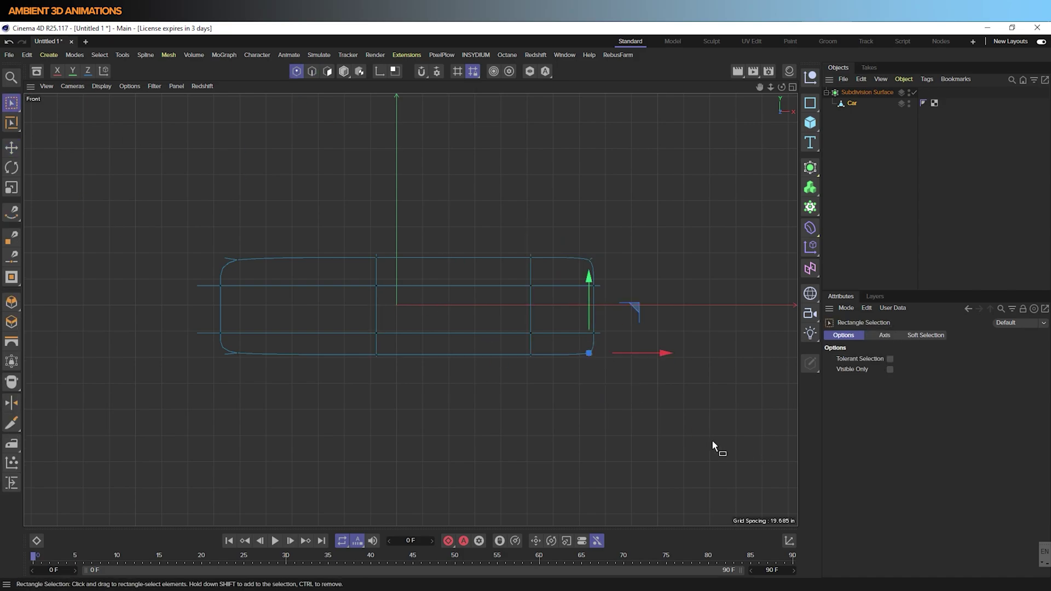
{"action": "left_click_drag", "start_coordinate": [638, 301], "coordinate": [632, 276]}
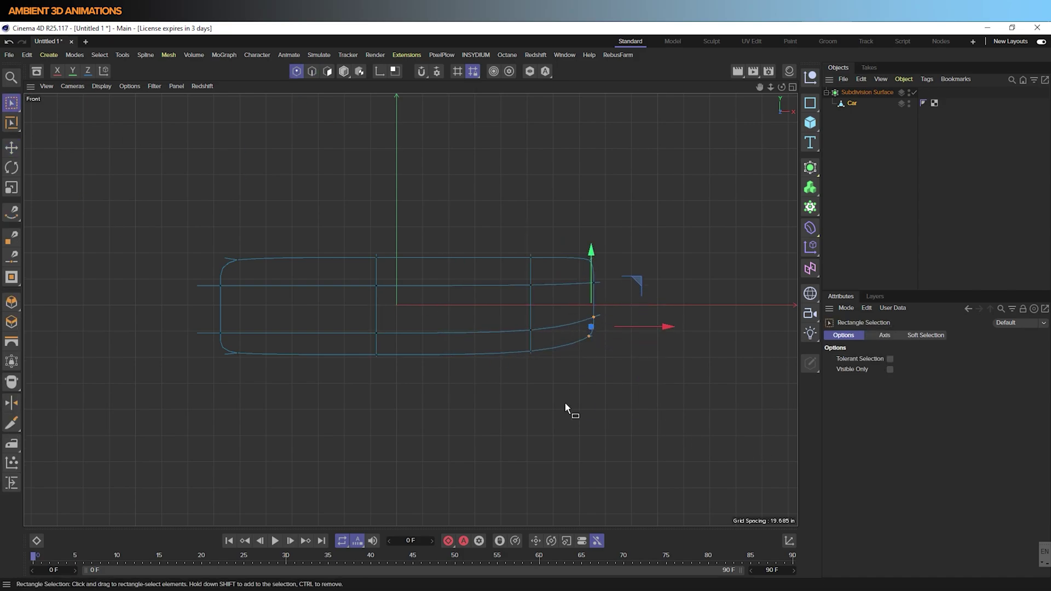
{"action": "key", "text": "u"}
{"action": "key", "text": "l"}
{"action": "key", "text": "k"}
{"action": "key", "text": "l"}
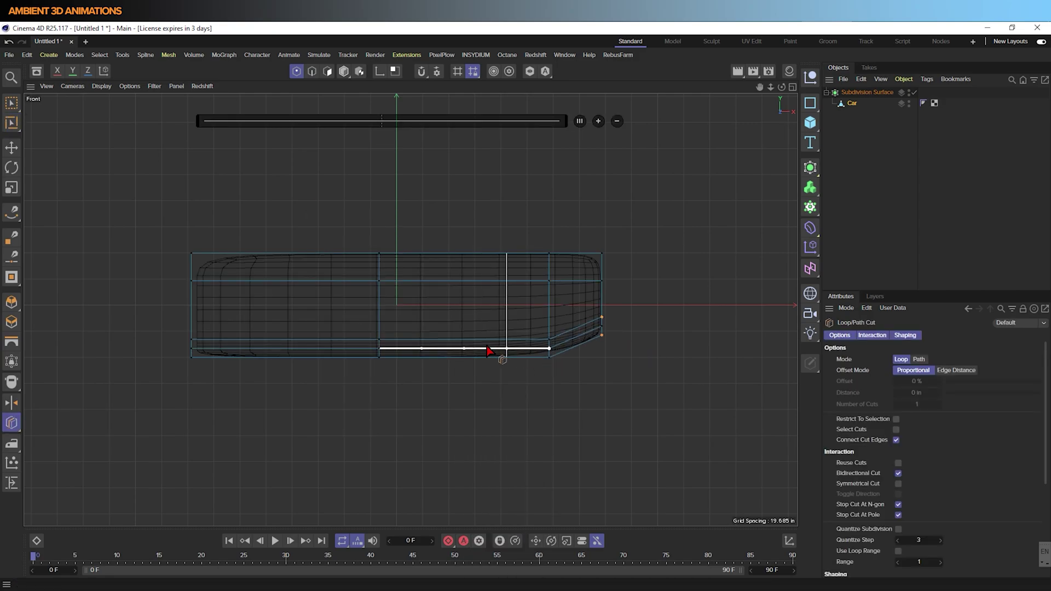
Add a rear-middle loop cut and push the lower middle points up into a peak.
{"action": "left_click", "coordinate": [465, 345]}
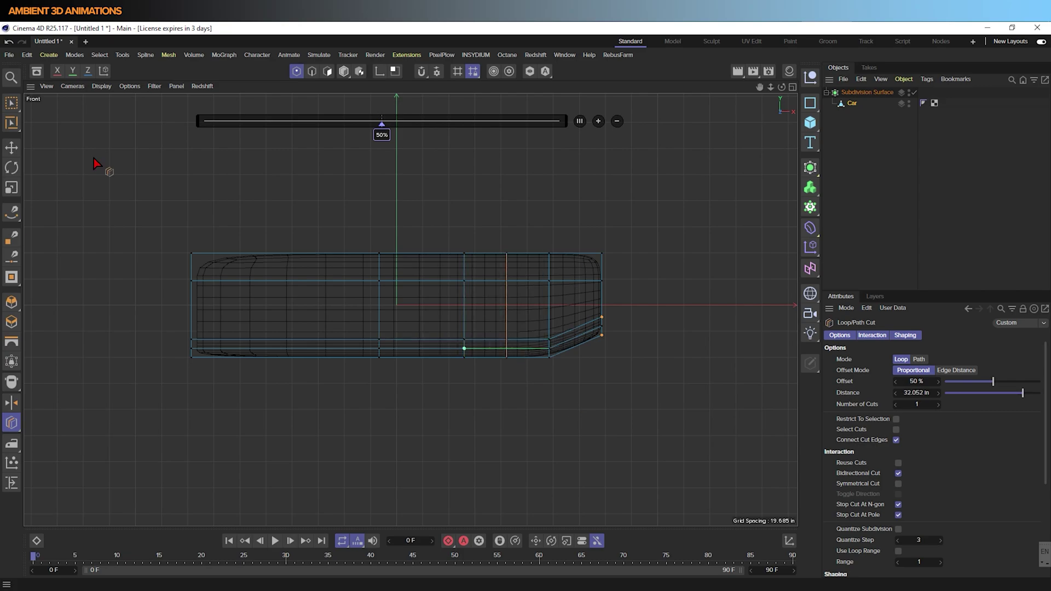
{"action": "left_click", "coordinate": [11, 102]}
{"action": "left_click_drag", "start_coordinate": [490, 381], "coordinate": [524, 329]}
{"action": "left_click_drag", "start_coordinate": [507, 279], "coordinate": [506, 233]}
Add a loop cut around the peak, widen the arch horizontally and lift its top point.
{"action": "key", "text": "k"}
{"action": "key", "text": "l"}
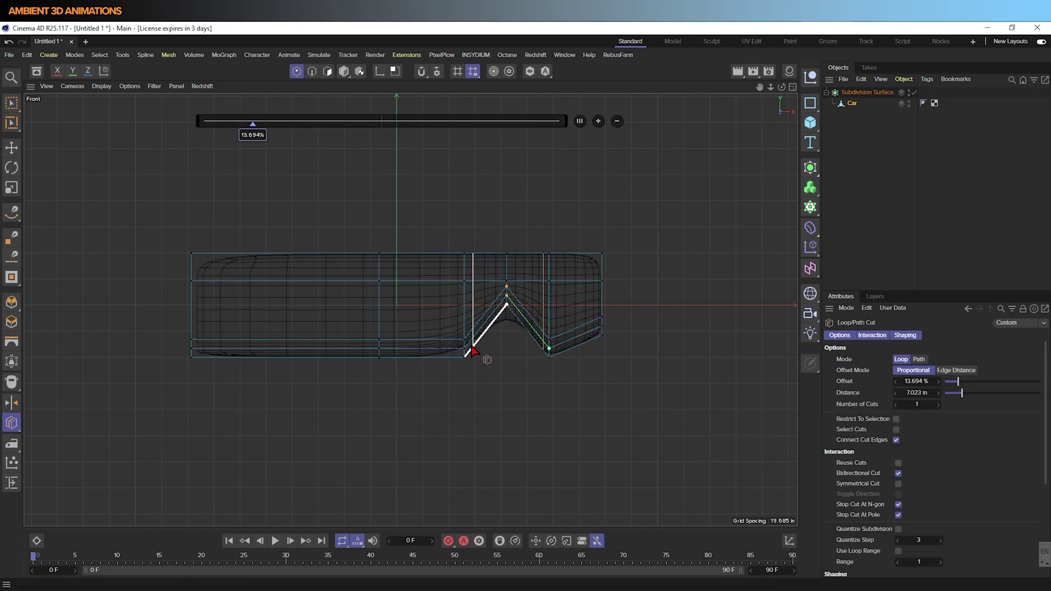
{"action": "left_click", "coordinate": [469, 352]}
{"action": "key", "text": "0"}
{"action": "key", "text": "t"}
{"action": "left_click_drag", "start_coordinate": [585, 331], "coordinate": [622, 328]}
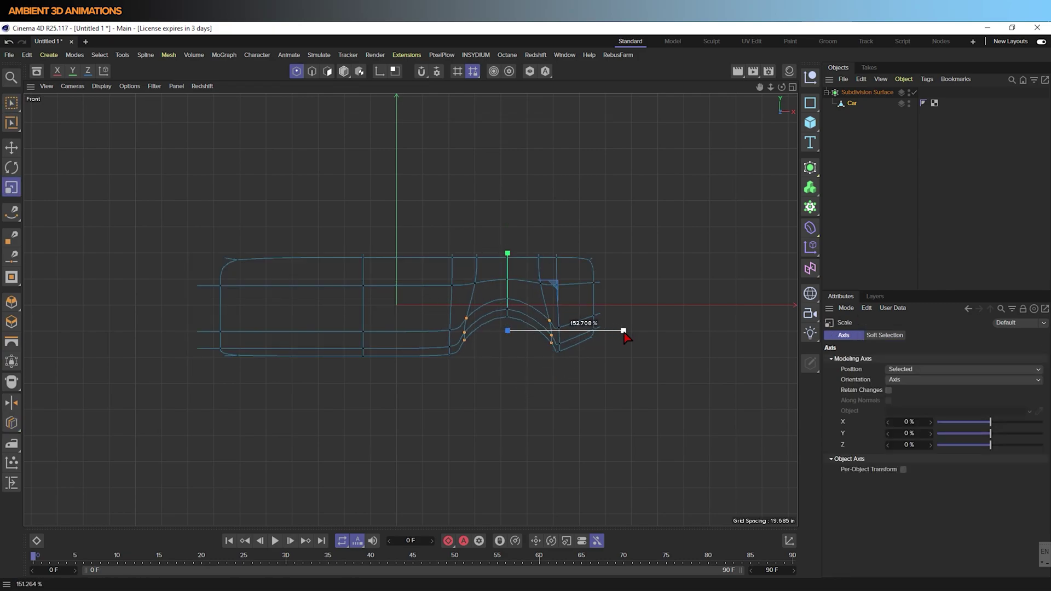
{"action": "key", "text": "e"}
{"action": "left_click", "coordinate": [505, 344]}
{"action": "key", "text": "0"}
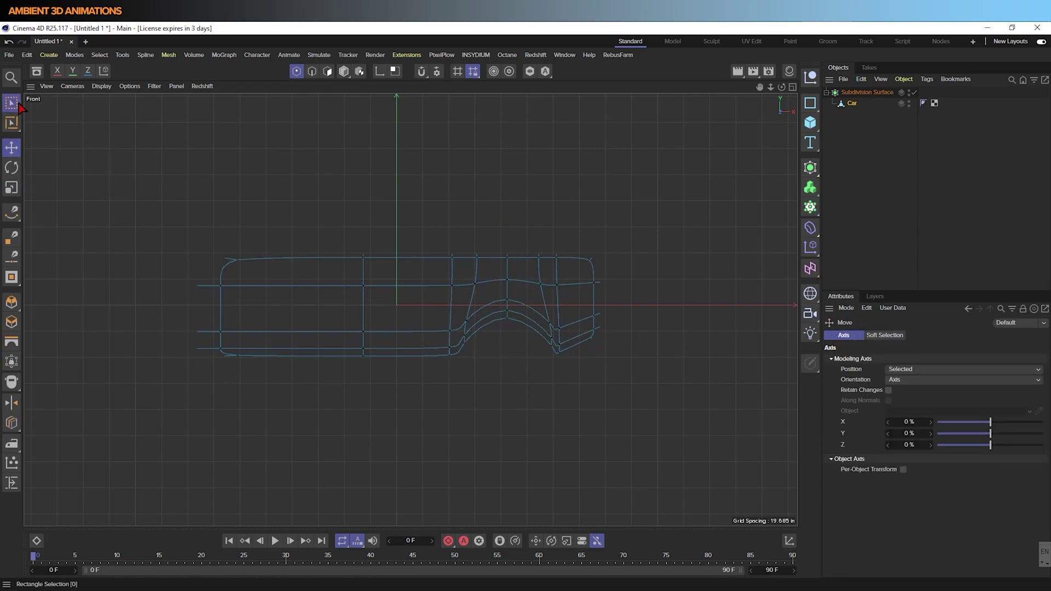
{"action": "left_click", "coordinate": [508, 301]}
{"action": "mouse_move", "coordinate": [505, 235]}
{"action": "left_mouse_down"}
{"action": "mouse_move", "coordinate": [512, 257]}
{"action": "mouse_move", "coordinate": [520, 242]}
{"action": "left_mouse_up"}
Select the arch-bottom points on both sides and scale them into a rounded arch.
{"action": "key", "text": "k"}
{"action": "key", "text": "l"}
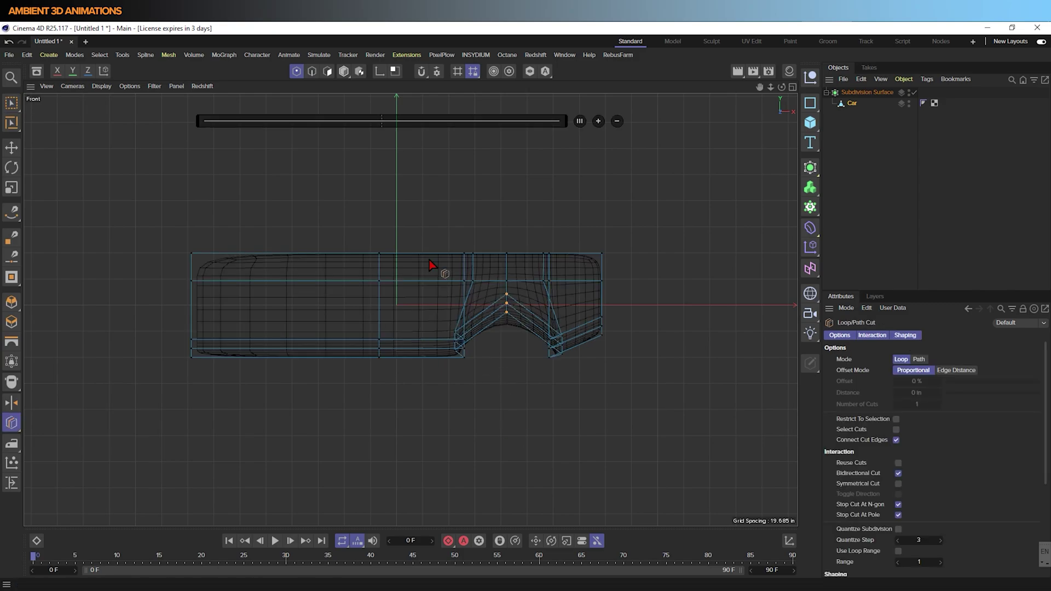
{"action": "key", "text": "0"}
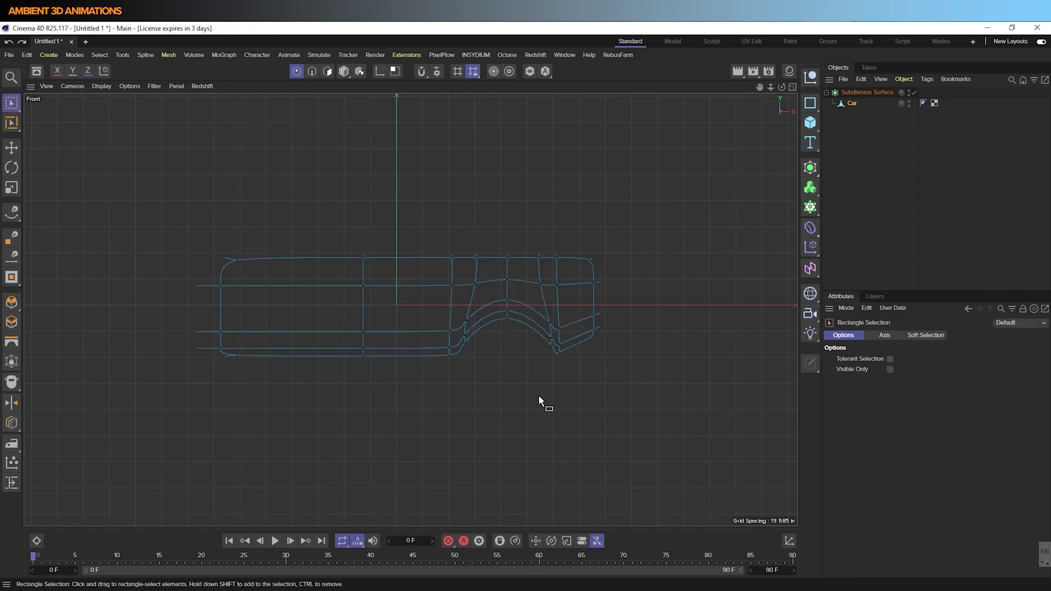
{"action": "left_click_drag", "start_coordinate": [457, 309], "coordinate": [490, 364]}
{"action": "left_click_drag", "start_coordinate": [535, 321], "coordinate": [510, 333], "text": "shift"}
{"action": "key", "text": "t"}
Add a loop cut beside the arch's left side, then undo a trial raise of the arch points.
{"action": "key", "text": "0"}
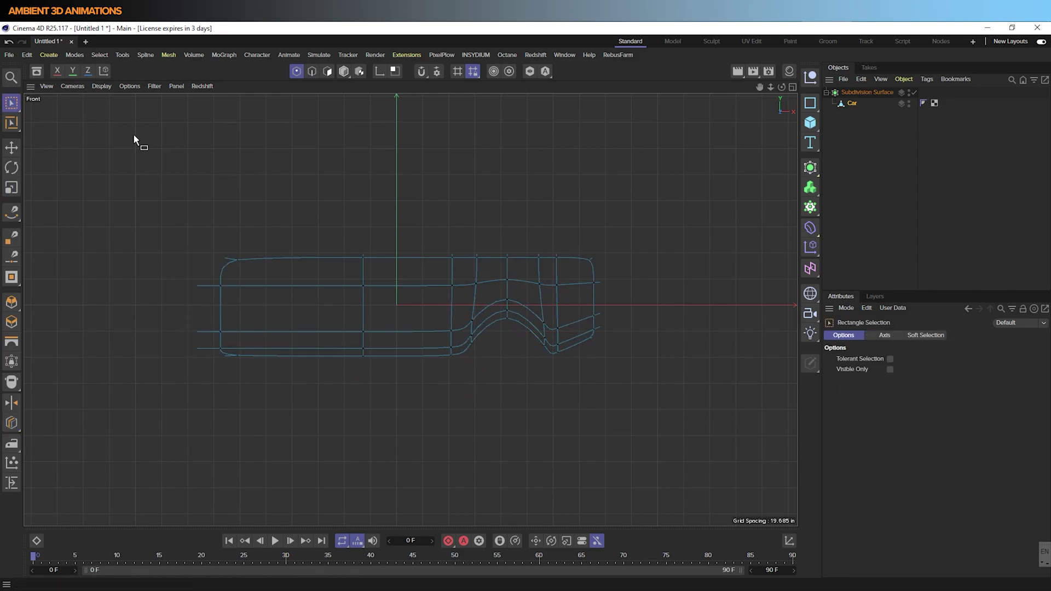
{"action": "key", "text": "k"}
{"action": "key", "text": "l"}
{"action": "left_click", "coordinate": [482, 328]}
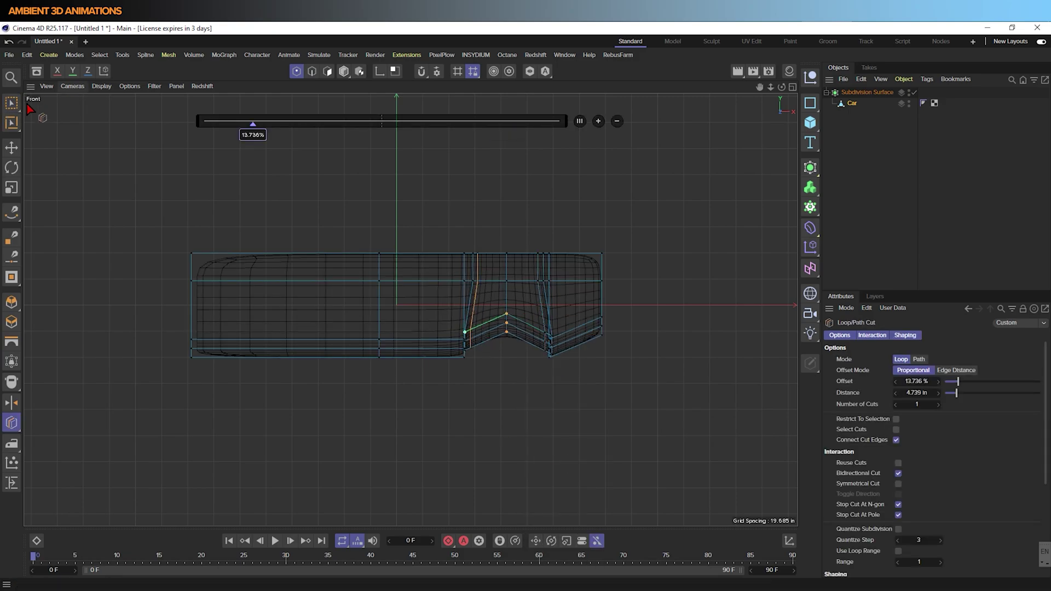
{"action": "key", "text": "0"}
{"action": "left_click_drag", "start_coordinate": [458, 372], "coordinate": [555, 309]}
{"action": "left_click_drag", "start_coordinate": [495, 346], "coordinate": [557, 298]}
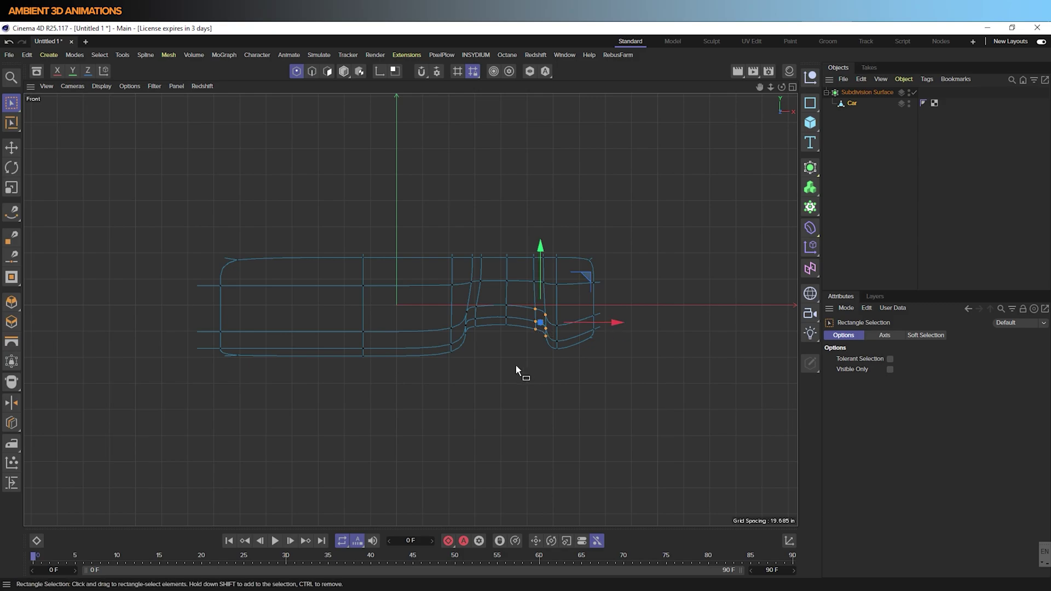
{"action": "key", "text": "ctrl+z"}
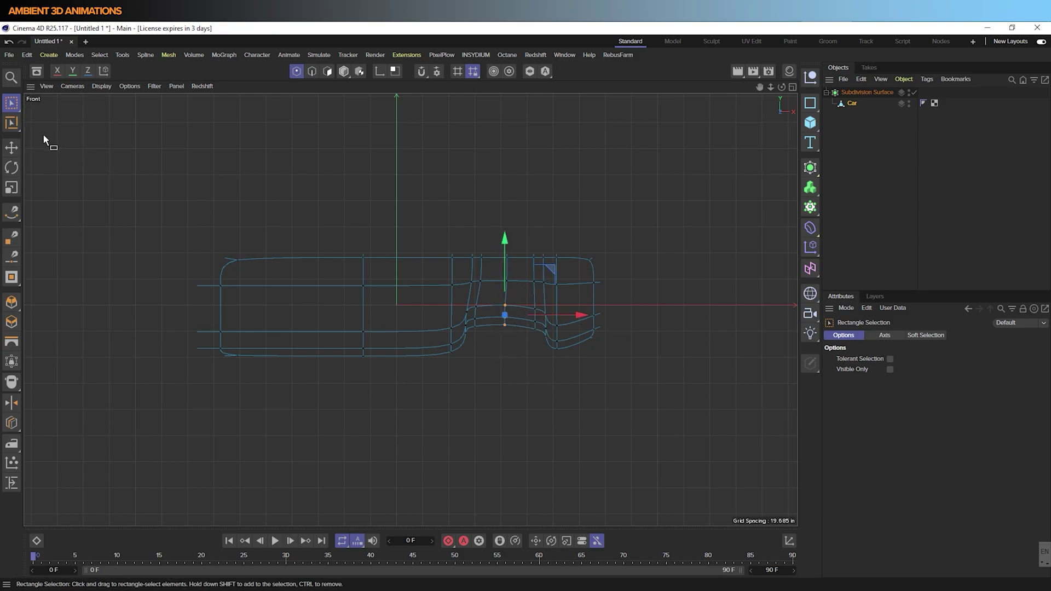
Lengthen the car by dragging the right and left end point columns outward on X.
{"action": "left_click", "coordinate": [670, 443]}
{"action": "left_click_drag", "start_coordinate": [617, 352], "coordinate": [581, 247]}
{"action": "left_click_drag", "start_coordinate": [669, 299], "coordinate": [744, 300]}
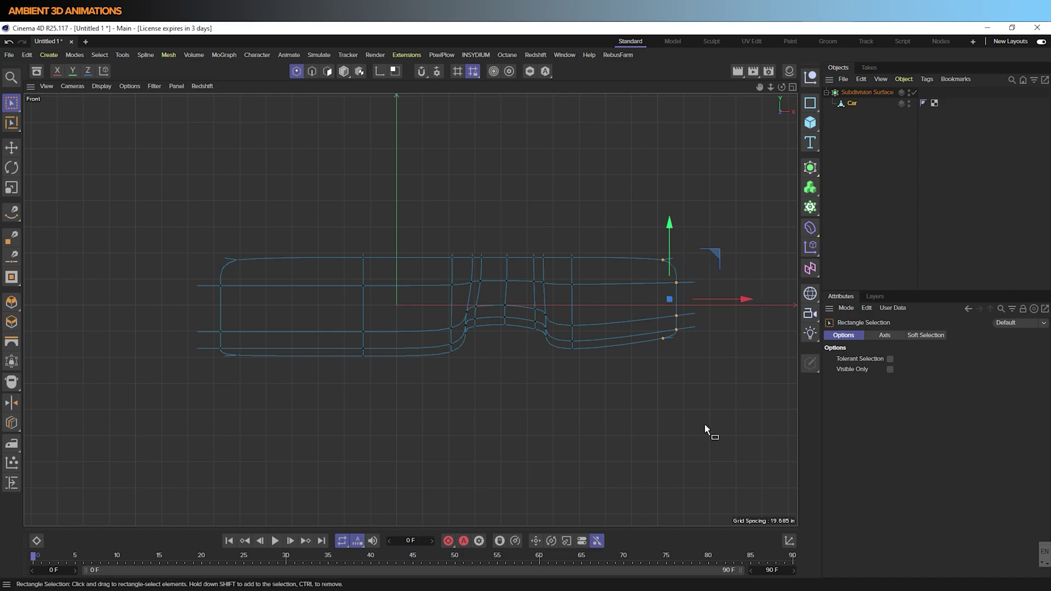
{"action": "left_click_drag", "start_coordinate": [159, 233], "coordinate": [266, 395]}
{"action": "left_click_drag", "start_coordinate": [299, 308], "coordinate": [197, 308]}
Loop-select the top edge loop on the body and shift it slightly left.
{"action": "key", "text": "k"}
{"action": "key", "text": "l"}
{"action": "key", "text": "u"}
{"action": "key", "text": "l"}
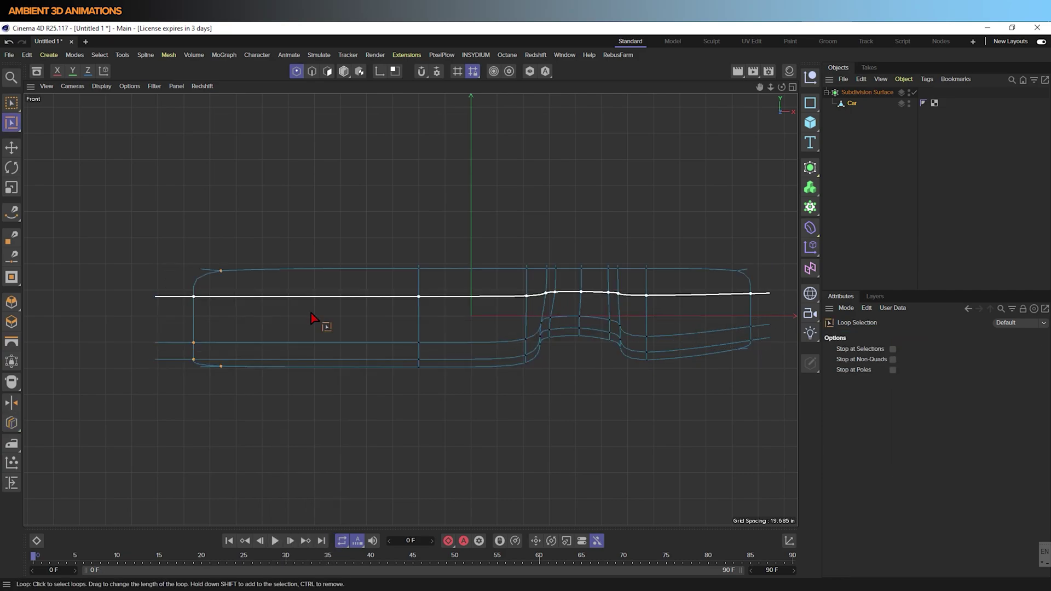
{"action": "left_click", "coordinate": [414, 317]}
{"action": "key", "text": "e"}
{"action": "left_click_drag", "start_coordinate": [493, 317], "coordinate": [477, 319]}
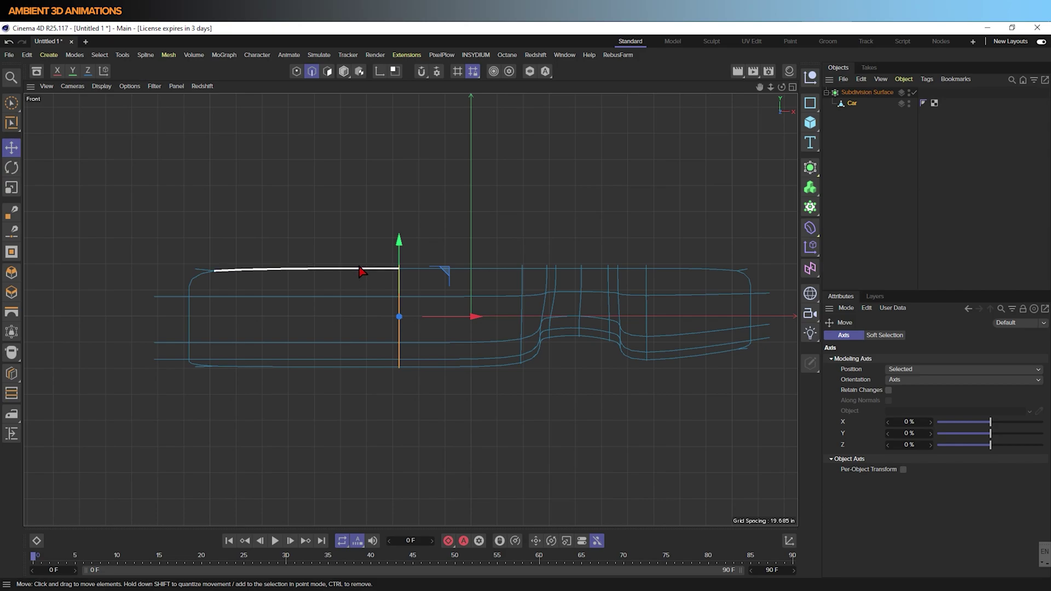
Add three vertical loop cuts in the car's front section.
{"action": "key", "text": "k"}
{"action": "key", "text": "l"}
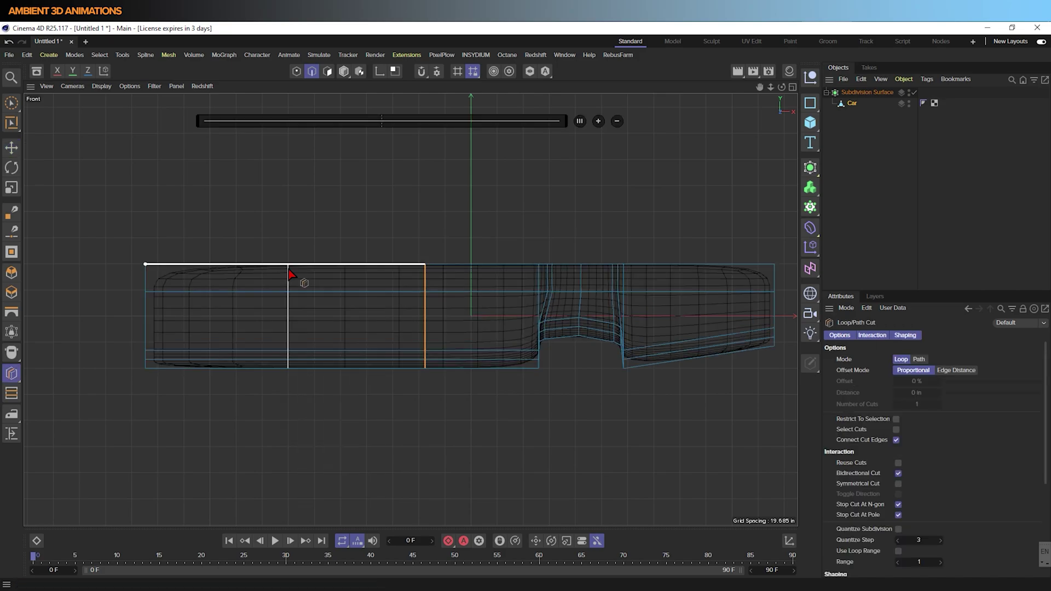
{"action": "left_click", "coordinate": [286, 273]}
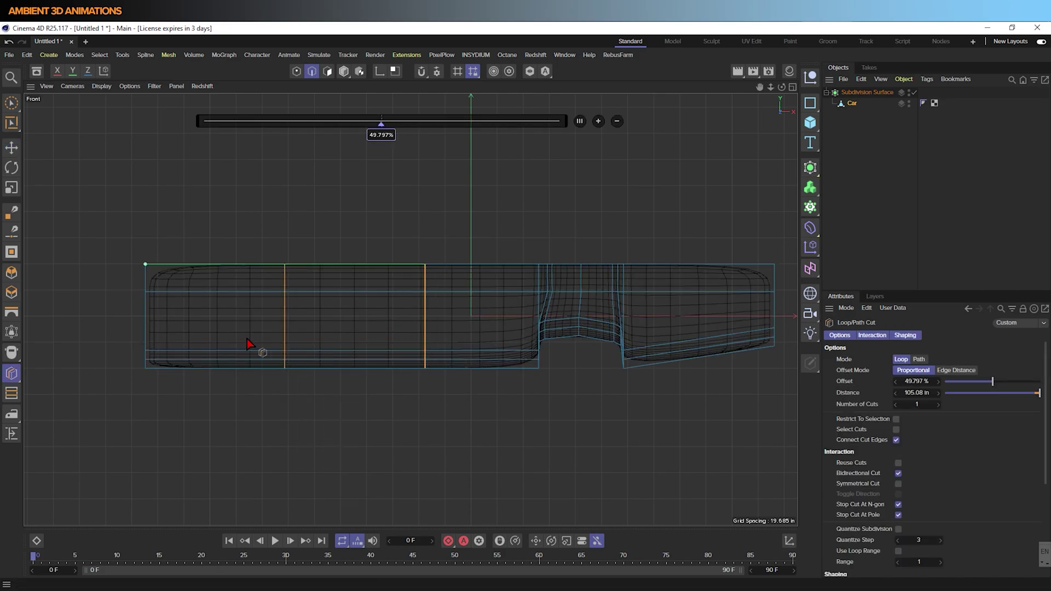
{"action": "left_click", "coordinate": [178, 305]}
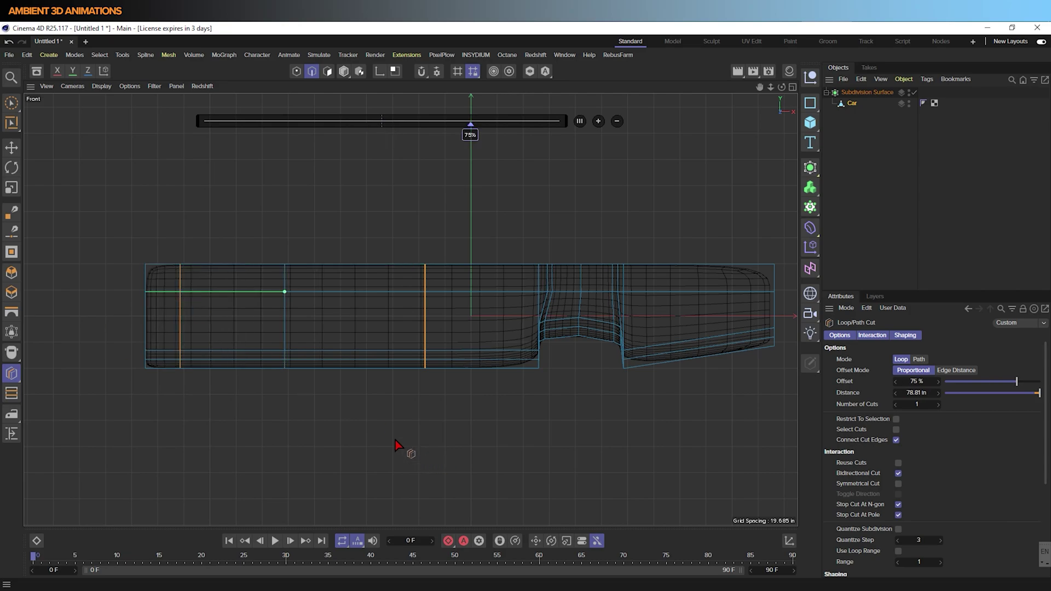
{"action": "left_click", "coordinate": [233, 354]}
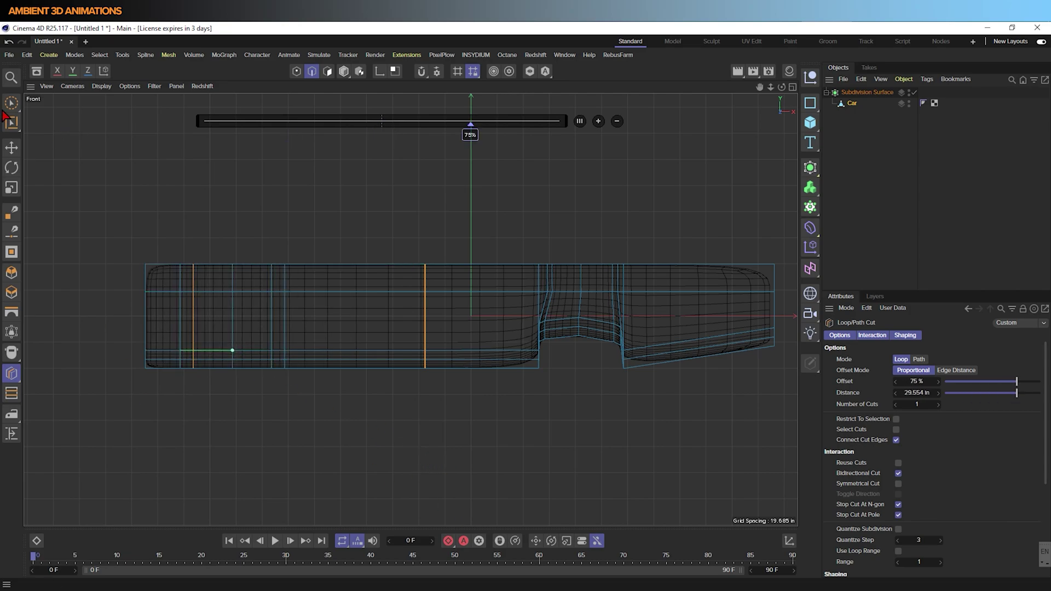
Box-select the lower front-section points and raise them into a front wheel-arch notch.
{"action": "key", "text": "0"}
{"action": "key", "text": "Return"}
{"action": "left_click_drag", "start_coordinate": [275, 325], "coordinate": [192, 326]}
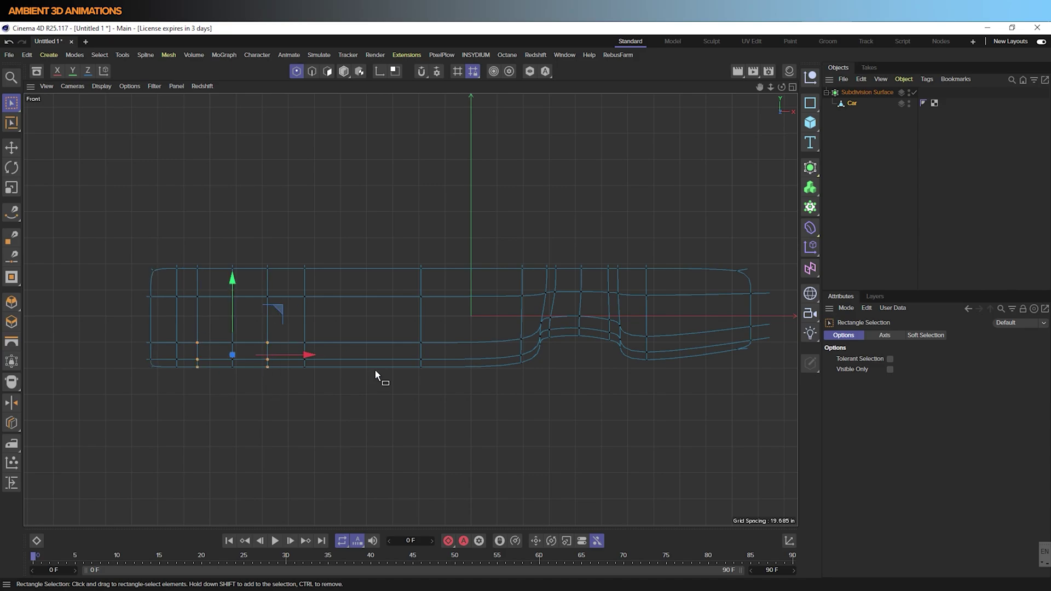
{"action": "left_click_drag", "start_coordinate": [232, 298], "coordinate": [260, 236]}
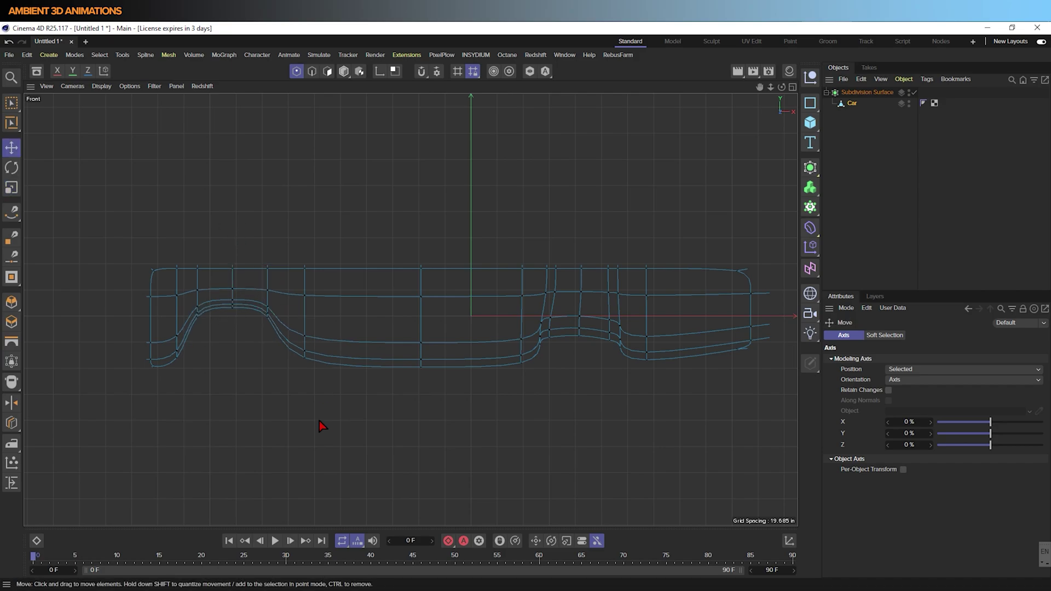
Place another loop cut near the front wheel arch and select a lower-edge point.
{"action": "key", "text": "k"}
{"action": "key", "text": "l"}
{"action": "key", "text": "0"}
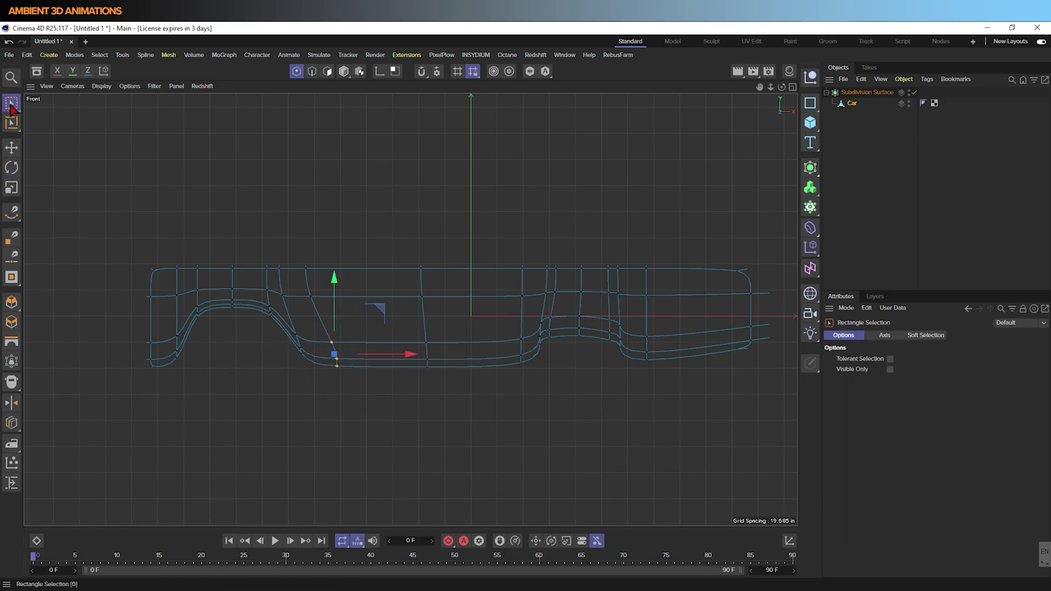
{"action": "left_click", "coordinate": [272, 306]}
{"action": "key", "text": "k"}
{"action": "key", "text": "l"}
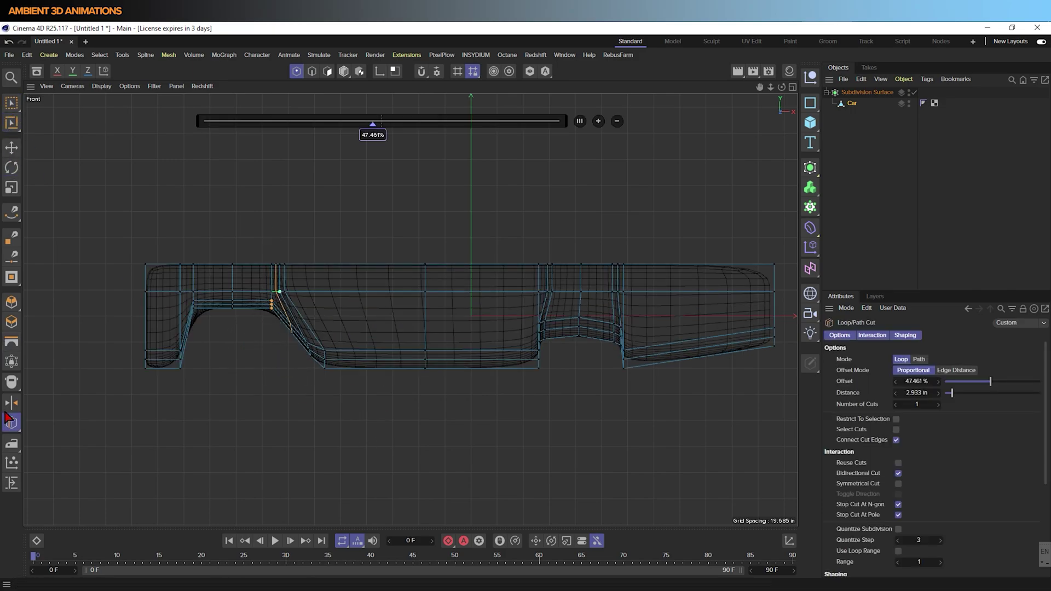
{"action": "key", "text": "0"}
{"action": "left_click", "coordinate": [427, 355]}
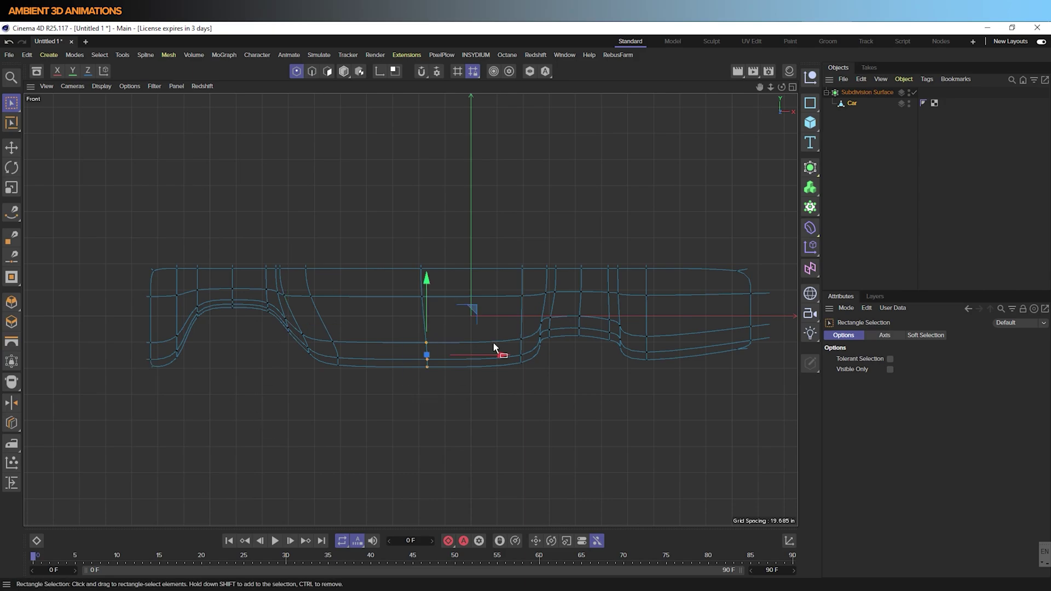
Add a loop cut near the rear of the body.
{"action": "key", "text": "k"}
{"action": "key", "text": "l"}
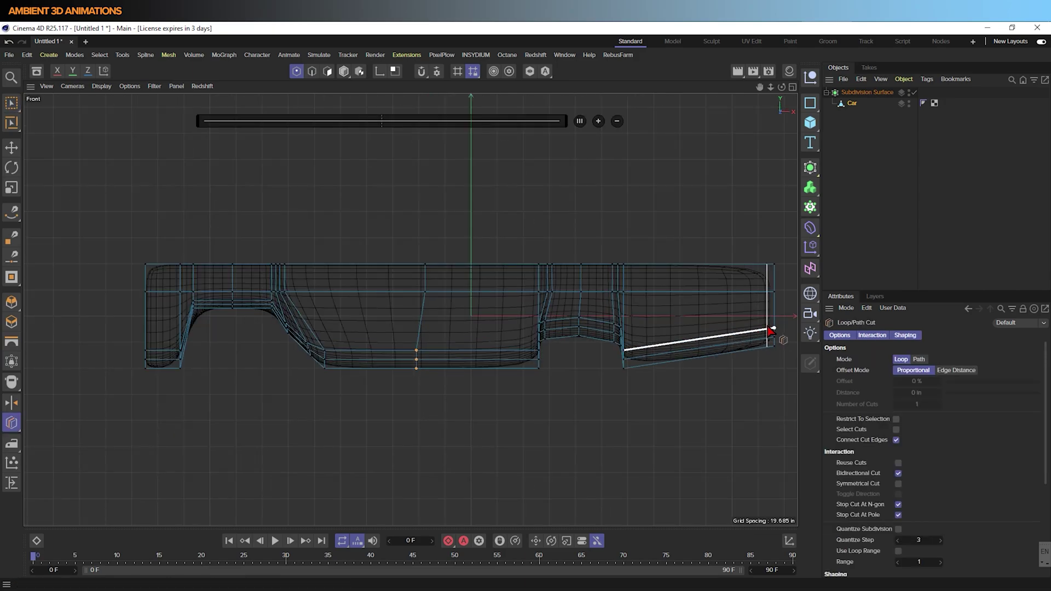
{"action": "left_click", "coordinate": [770, 331]}
{"action": "key", "text": "0"}
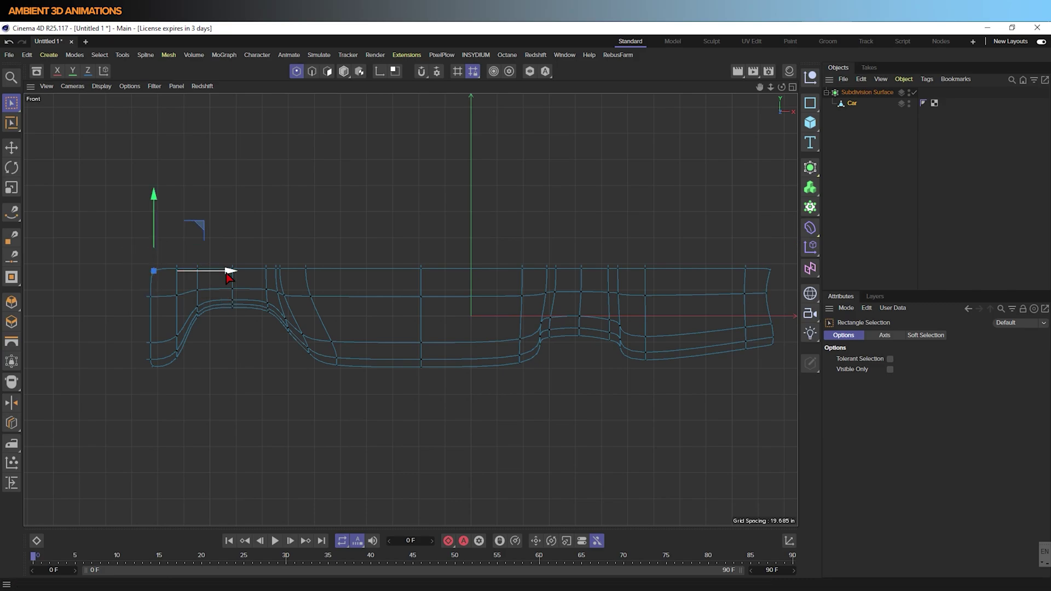
{"action": "key", "text": "ctrl+z"}
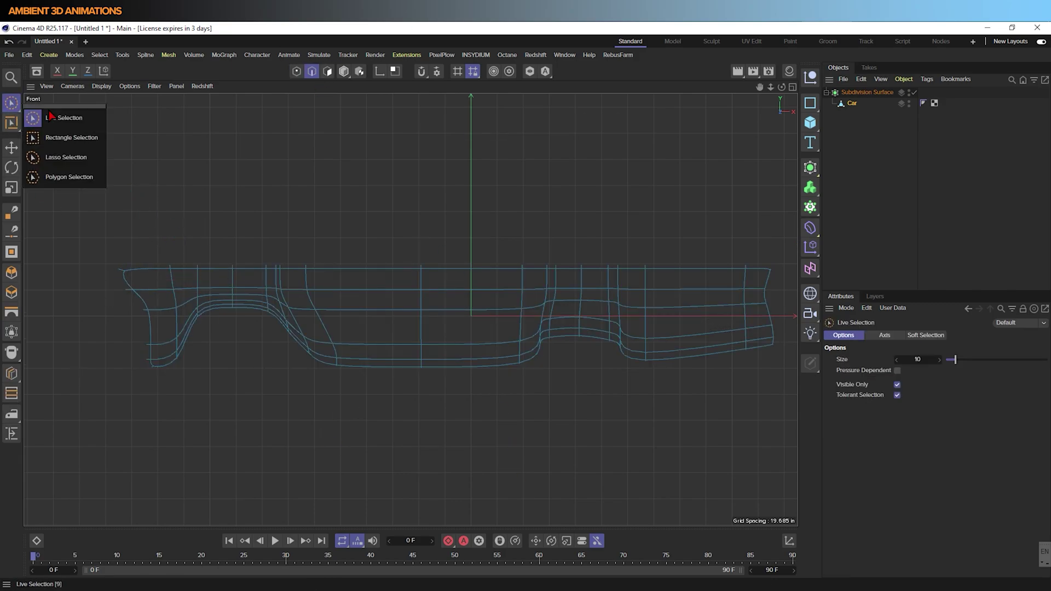
Cancel a further loop cut preview and return to the four-viewport layout.
{"action": "right_click", "coordinate": [702, 364]}
{"action": "left_click", "coordinate": [728, 487]}
{"action": "scroll", "coordinate": [657, 394], "scroll_direction": "up", "scroll_amount": 5}
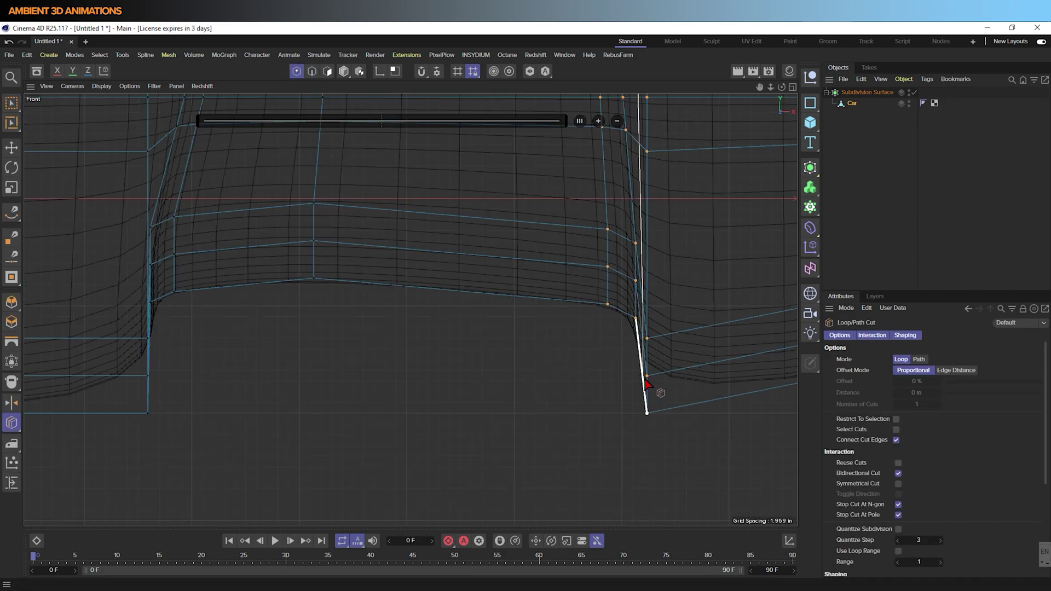
{"action": "scroll", "coordinate": [520, 425], "scroll_direction": "down", "scroll_amount": 3}
{"action": "key", "text": "ctrl+z"}
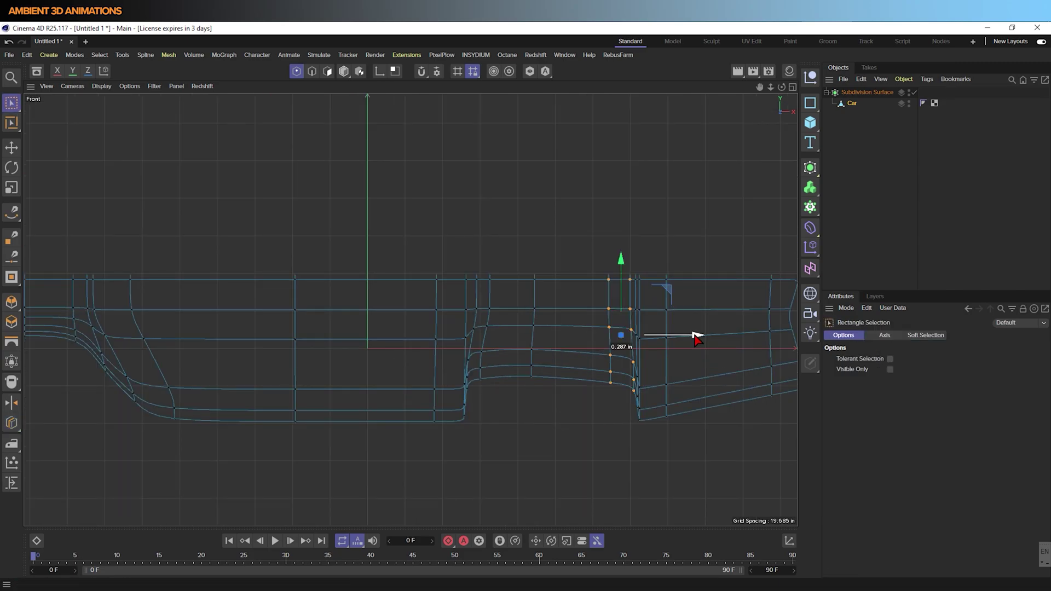
{"action": "scroll", "coordinate": [569, 389], "scroll_direction": "down", "scroll_amount": 5}
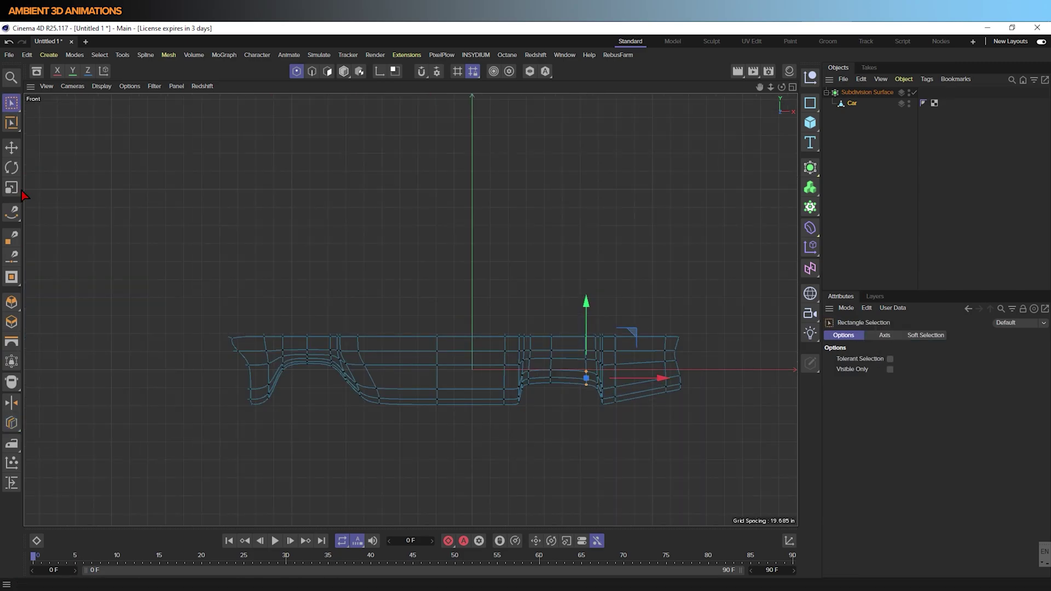
{"action": "middle_click", "coordinate": [304, 348]}
{"action": "scroll", "coordinate": [369, 256], "scroll_direction": "down", "scroll_amount": 3}
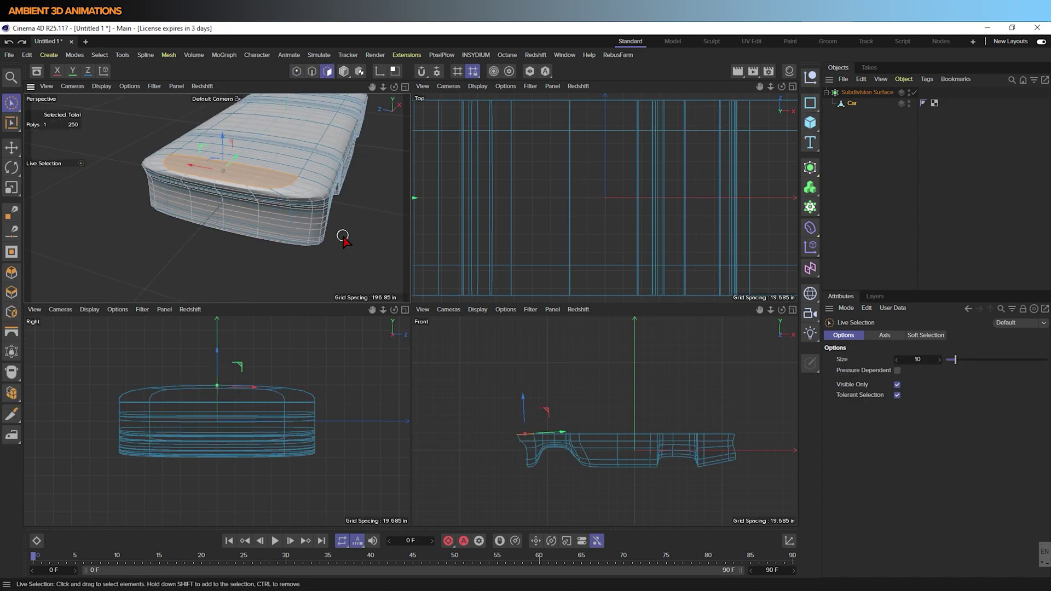
Orbit to face the car and box-select its top row of points.
{"action": "left_click_drag", "start_coordinate": [342, 236], "coordinate": [353, 197], "text": "alt"}
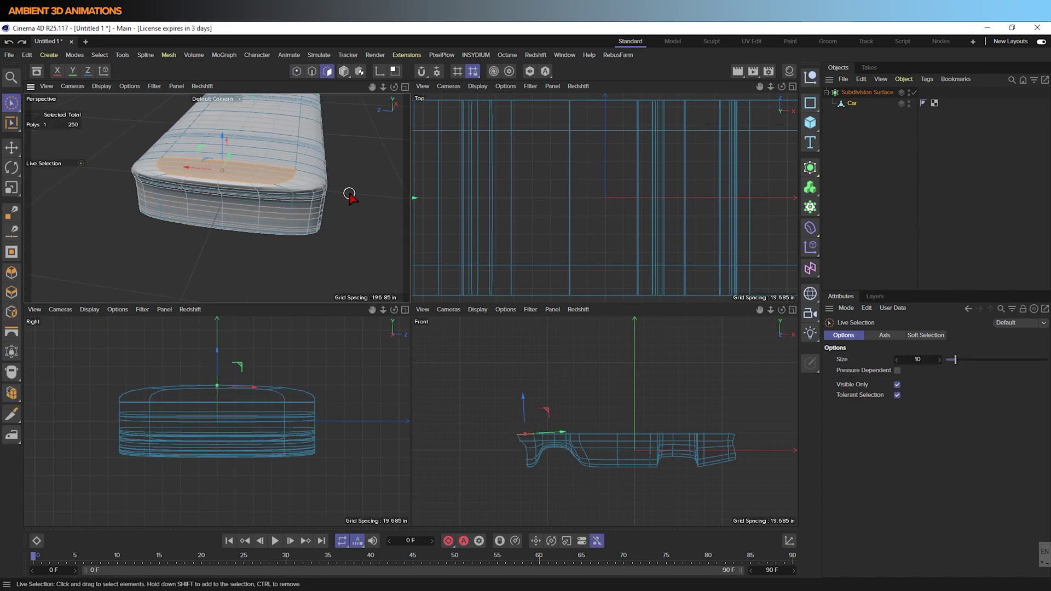
{"action": "left_click", "coordinate": [261, 149], "text": "shift"}
{"action": "key", "text": "d"}
{"action": "left_click_drag", "start_coordinate": [357, 236], "coordinate": [295, 230], "text": "alt"}
{"action": "left_click", "coordinate": [296, 71]}
{"action": "key", "text": "0"}
{"action": "left_click_drag", "start_coordinate": [339, 181], "coordinate": [218, 149]}
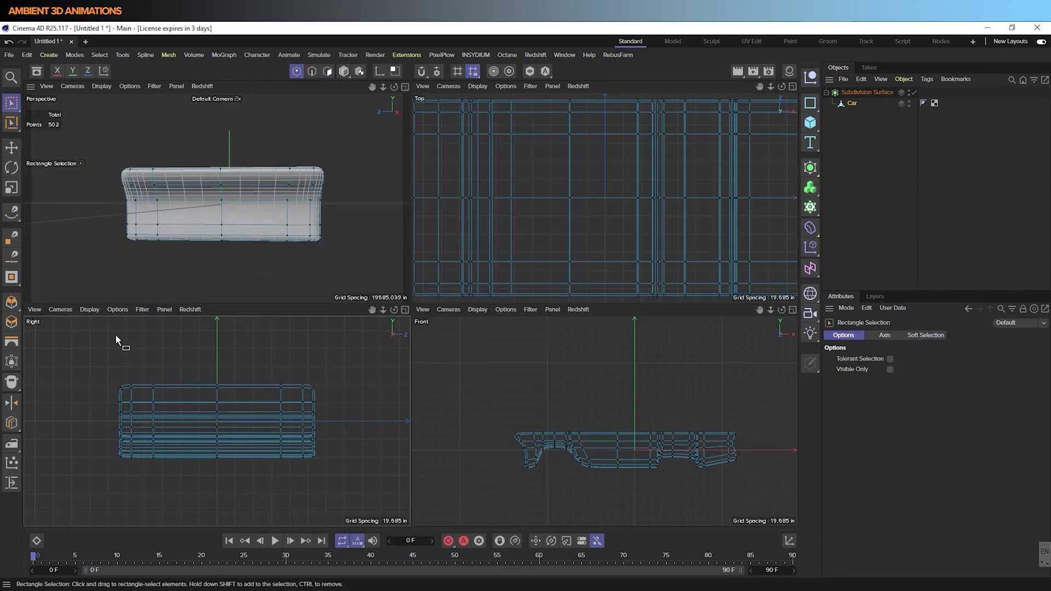
Scale the top-row points so the top edge rises into rounded rims.
{"action": "left_click", "coordinate": [60, 310]}
{"action": "left_click", "coordinate": [76, 384]}
{"action": "middle_click", "coordinate": [164, 384]}
{"action": "middle_click", "coordinate": [352, 201]}
{"action": "key", "text": "0"}
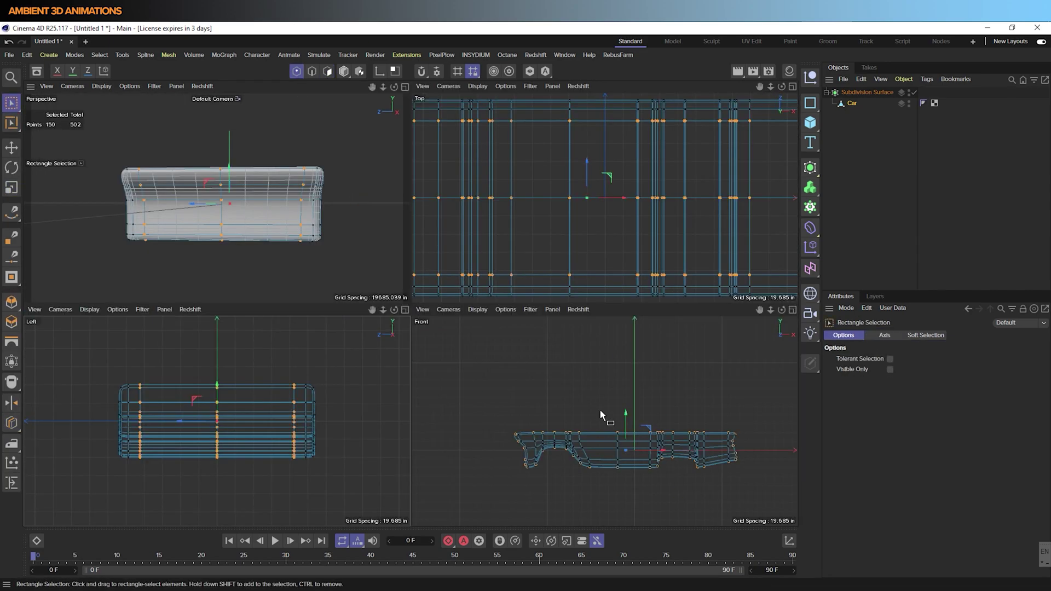
{"action": "key", "text": "ctrl+z"}
{"action": "key", "text": "ctrl+z"}
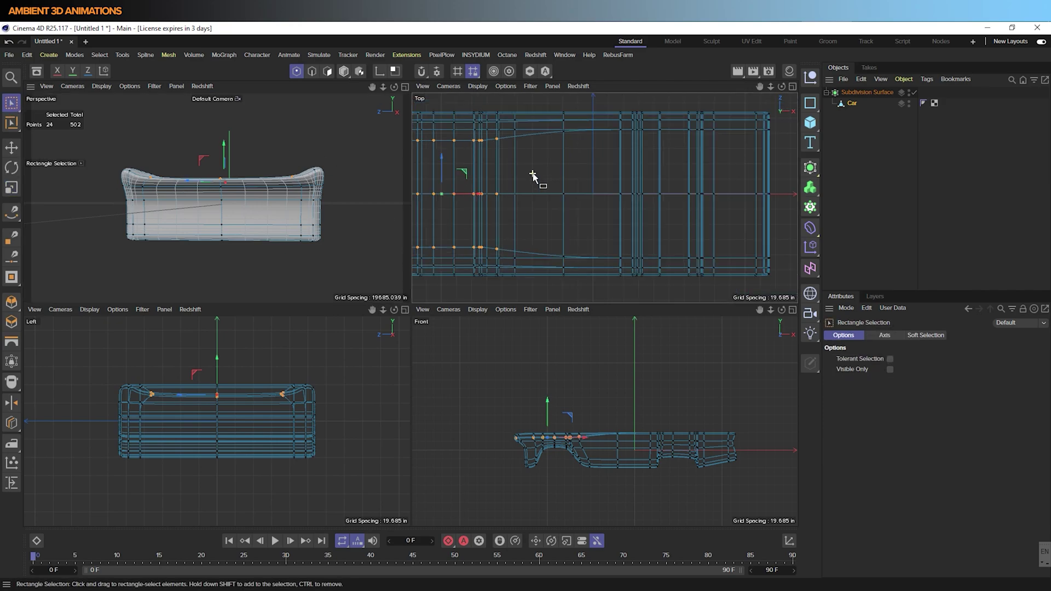
{"action": "scroll", "coordinate": [296, 377], "scroll_direction": "up", "scroll_amount": 5}
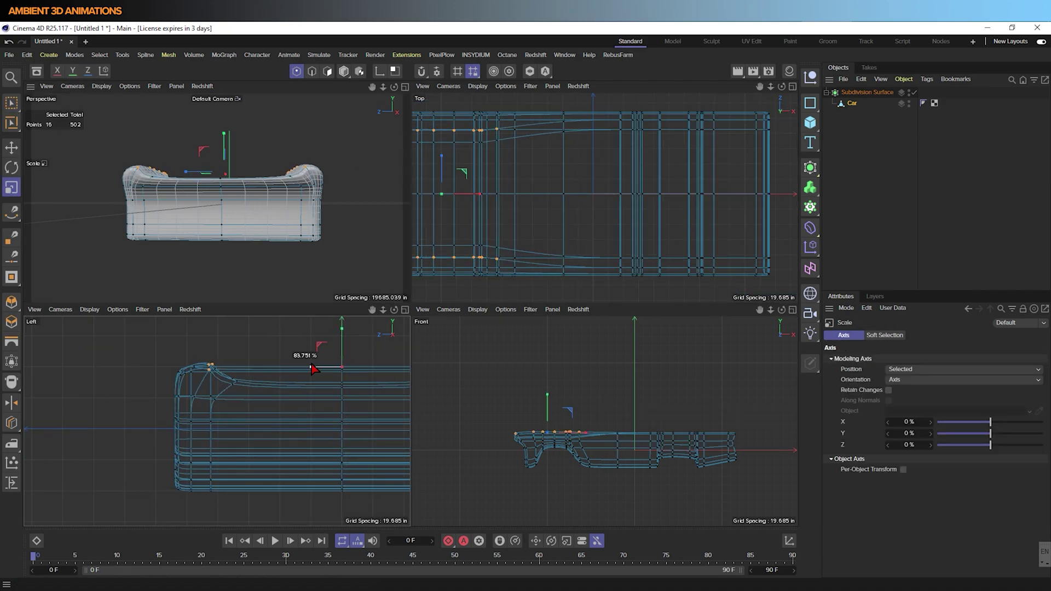
{"action": "mouse_move", "coordinate": [378, 235]}
{"action": "left_mouse_down", "text": "alt"}
{"action": "mouse_move", "coordinate": [396, 252]}
{"action": "mouse_move", "coordinate": [382, 234]}
{"action": "left_mouse_up", "text": "alt"}
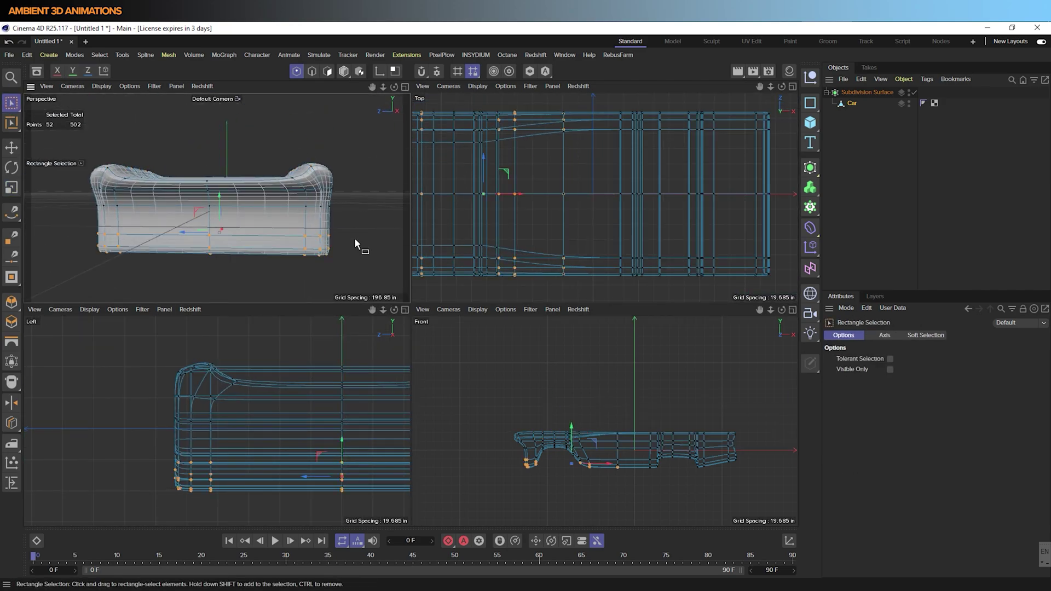
Box-select and scale the bottom point rows, then select the front corner points.
{"action": "scroll", "coordinate": [274, 438], "scroll_direction": "down", "scroll_amount": 2}
{"action": "left_click_drag", "start_coordinate": [124, 408], "coordinate": [372, 455]}
{"action": "key", "text": "t"}
{"action": "left_click_drag", "start_coordinate": [170, 236], "coordinate": [180, 213], "text": "alt"}
{"action": "scroll", "coordinate": [191, 175], "scroll_direction": "up", "scroll_amount": 3}
{"action": "left_click", "coordinate": [202, 178]}
{"action": "key", "text": "r"}
{"action": "left_click_drag", "start_coordinate": [204, 148], "coordinate": [164, 181], "text": "alt"}
{"action": "scroll", "coordinate": [164, 164], "scroll_direction": "up", "scroll_amount": 3}
Push the front points back along X to shorten the nose.
{"action": "key", "text": "9"}
{"action": "left_click", "coordinate": [82, 158]}
{"action": "scroll", "coordinate": [287, 164], "scroll_direction": "down", "scroll_amount": 3}
{"action": "key", "text": "8"}
{"action": "key", "text": "0"}
{"action": "scroll", "coordinate": [522, 482], "scroll_direction": "up", "scroll_amount": 3}
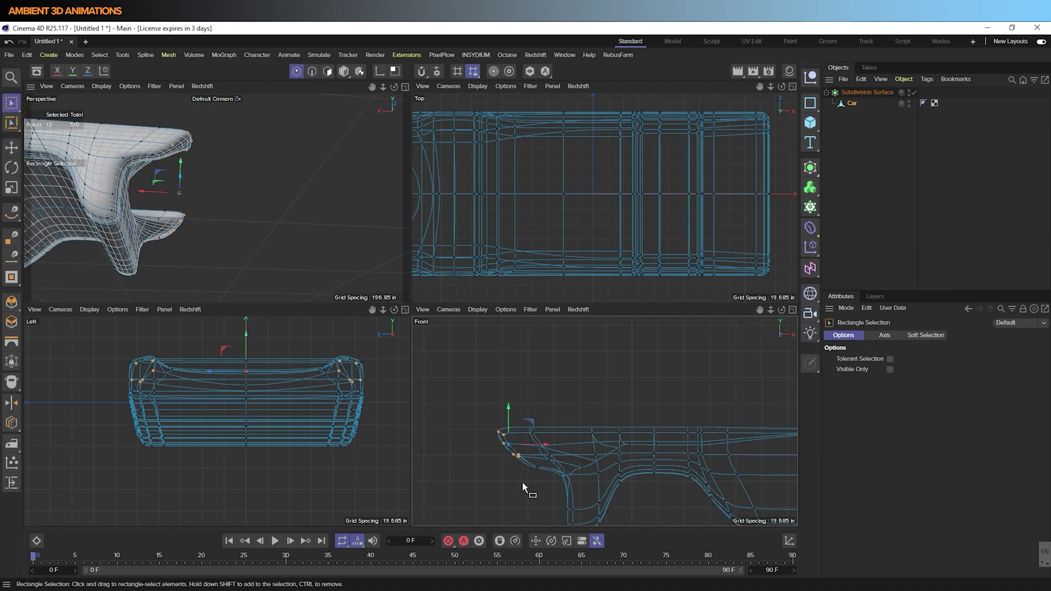
{"action": "left_click_drag", "start_coordinate": [524, 444], "coordinate": [541, 444]}
Scale the selected armrest points down to about 83%.
{"action": "left_click_drag", "start_coordinate": [219, 197], "coordinate": [140, 274], "text": "alt"}
{"action": "key", "text": "m"}
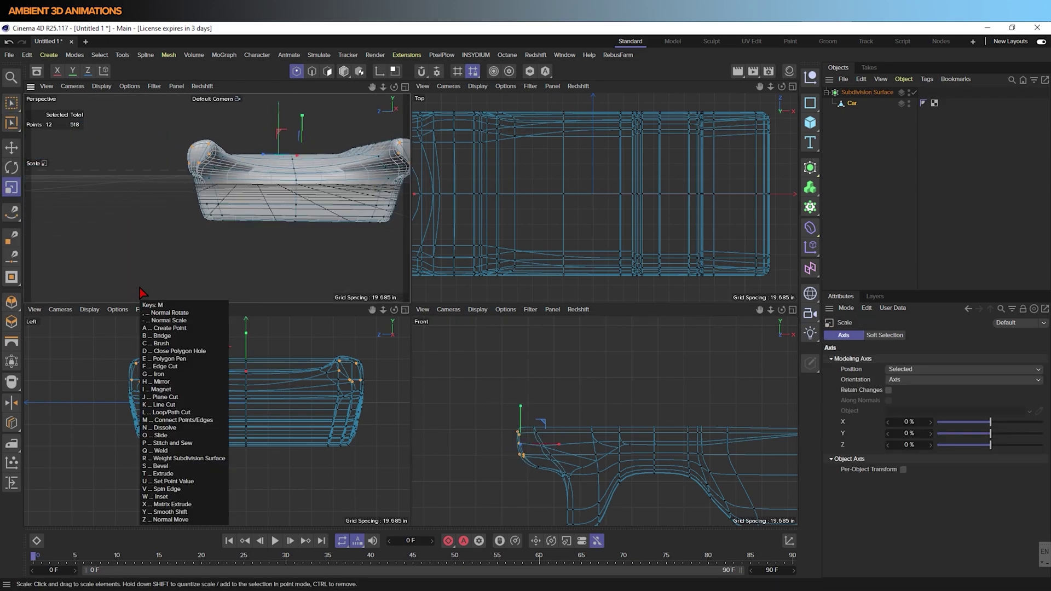
{"action": "key", "text": "Escape"}
{"action": "left_click_drag", "start_coordinate": [219, 208], "coordinate": [305, 172], "text": "alt"}
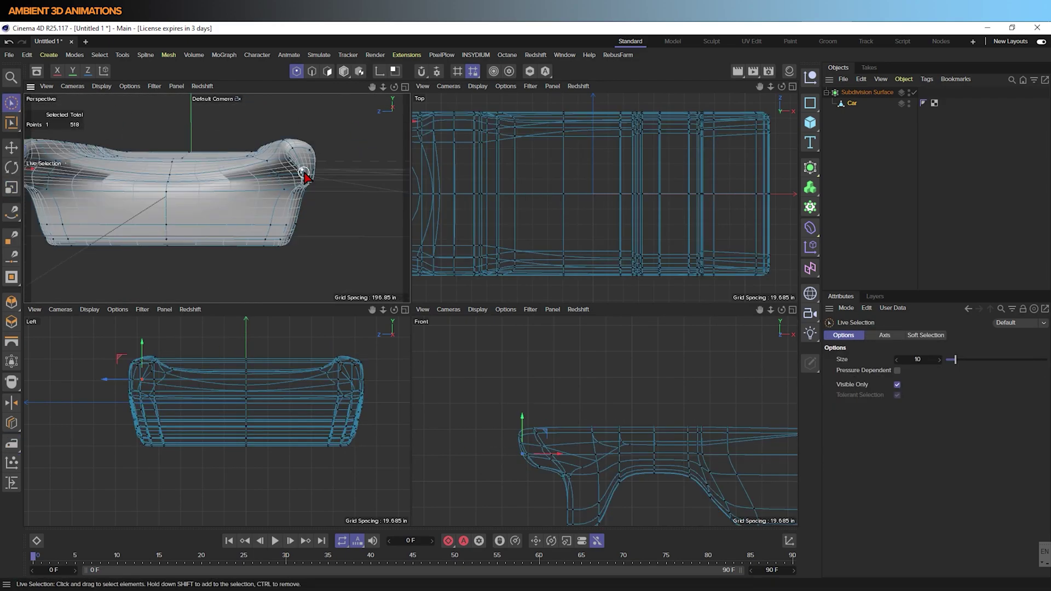
{"action": "left_click_drag", "start_coordinate": [208, 190], "coordinate": [173, 189]}
{"action": "scroll", "coordinate": [124, 219], "scroll_direction": "up", "scroll_amount": 3}
{"action": "left_click_drag", "start_coordinate": [125, 218], "coordinate": [171, 199], "text": "alt"}
{"action": "scroll", "coordinate": [289, 233], "scroll_direction": "up", "scroll_amount": 3}
{"action": "scroll", "coordinate": [136, 251], "scroll_direction": "down", "scroll_amount": 3}
{"action": "scroll", "coordinate": [117, 234], "scroll_direction": "up", "scroll_amount": 3}
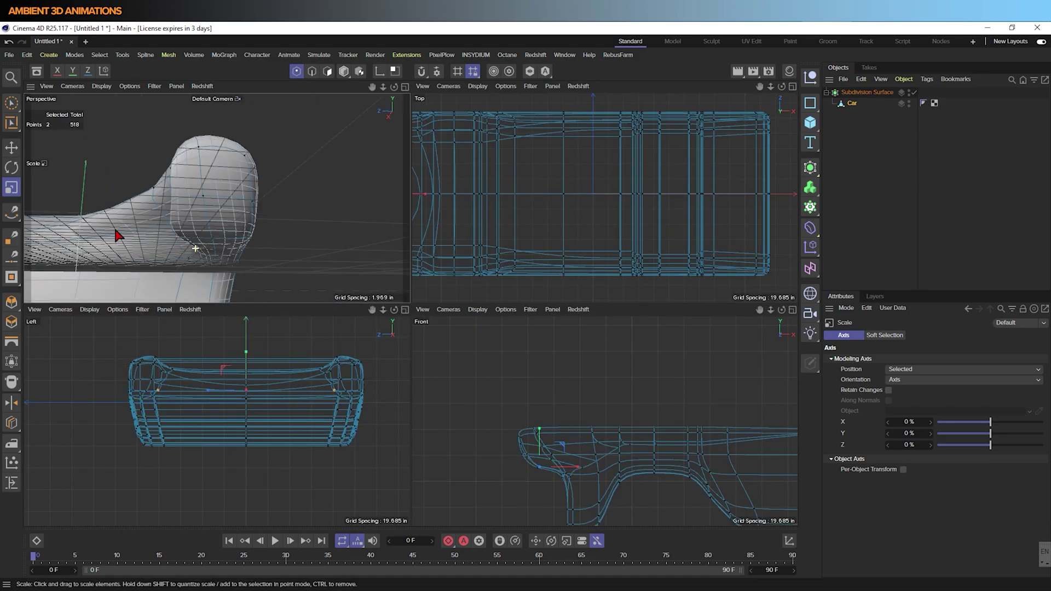
Select points across the armrest and try a loop cut there, then undo it.
{"action": "left_click", "coordinate": [94, 262]}
{"action": "scroll", "coordinate": [211, 234], "scroll_direction": "down", "scroll_amount": 3}
{"action": "key", "text": "u"}
{"action": "key", "text": "l"}
{"action": "left_click", "coordinate": [207, 265]}
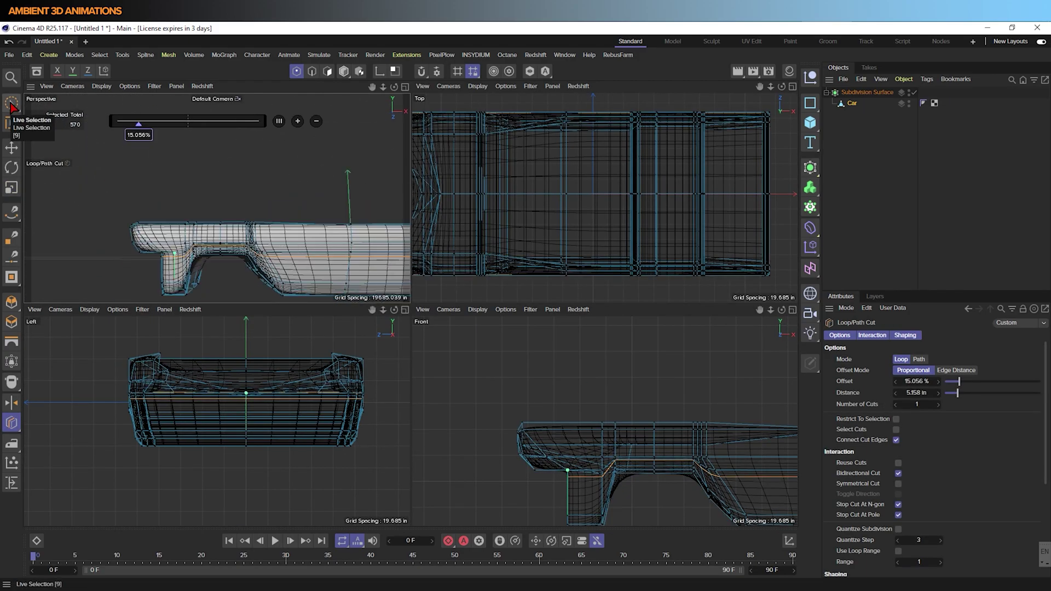
{"action": "left_click", "coordinate": [11, 103]}
{"action": "left_click_drag", "start_coordinate": [192, 238], "coordinate": [138, 229], "text": "alt"}
{"action": "scroll", "coordinate": [138, 229], "scroll_direction": "up", "scroll_amount": 3}
{"action": "key", "text": "k"}
{"action": "key", "text": "l"}
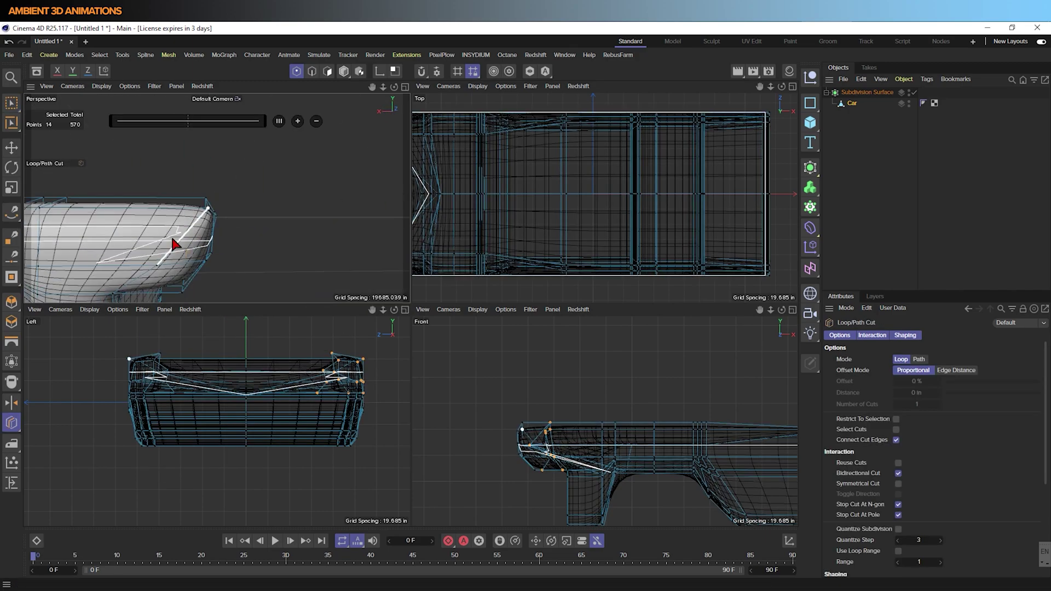
{"action": "left_click", "coordinate": [199, 255]}
{"action": "key", "text": "ctrl+z"}
Box-select the nose points and add an edge loop around the nose.
{"action": "key", "text": "9"}
{"action": "left_click_drag", "start_coordinate": [211, 228], "coordinate": [378, 424], "text": "alt"}
{"action": "key", "text": "0"}
{"action": "left_click_drag", "start_coordinate": [509, 419], "coordinate": [572, 455]}
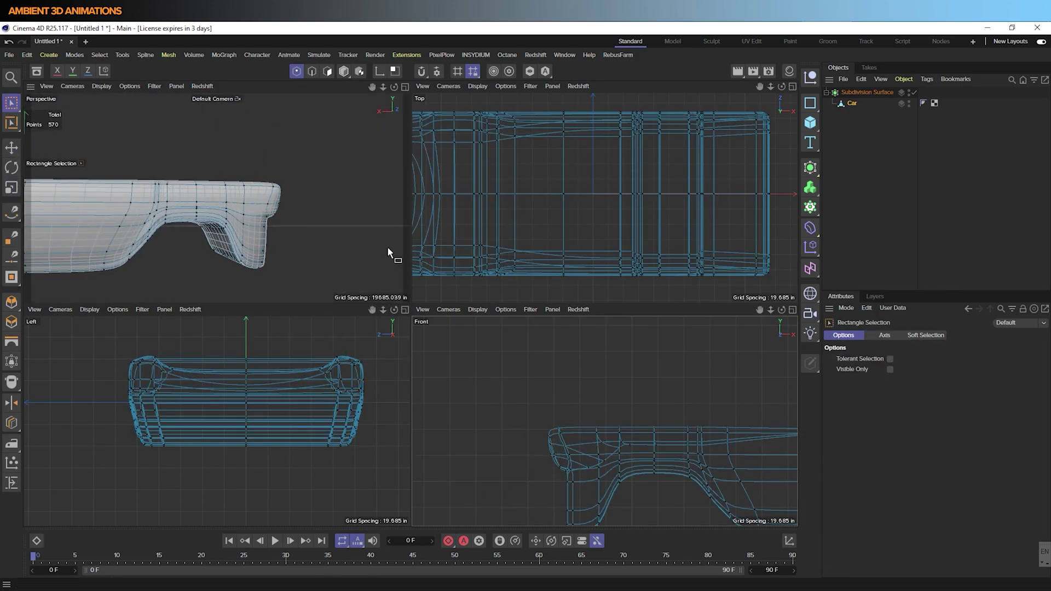
{"action": "key", "text": "k"}
{"action": "key", "text": "l"}
{"action": "left_click", "coordinate": [564, 435]}
{"action": "key", "text": "0"}
{"action": "left_click_drag", "start_coordinate": [164, 219], "coordinate": [291, 257], "text": "alt"}
{"action": "scroll", "coordinate": [214, 203], "scroll_direction": "up", "scroll_amount": 5}
{"action": "key", "text": "9"}
Add a second edge loop around the nose and select more points beneath it.
{"action": "left_click", "coordinate": [247, 204], "text": "shift"}
{"action": "key", "text": "k"}
{"action": "key", "text": "l"}
{"action": "left_click", "coordinate": [212, 212]}
{"action": "key", "text": "9"}
{"action": "left_click", "coordinate": [253, 227], "text": "shift"}
Iron the centre points at -47.4% strength.
{"action": "key", "text": "m"}
{"action": "key", "text": "g"}
{"action": "scroll", "coordinate": [237, 173], "scroll_direction": "up", "scroll_amount": 3}
{"action": "left_click_drag", "start_coordinate": [237, 174], "coordinate": [172, 230], "text": "alt"}
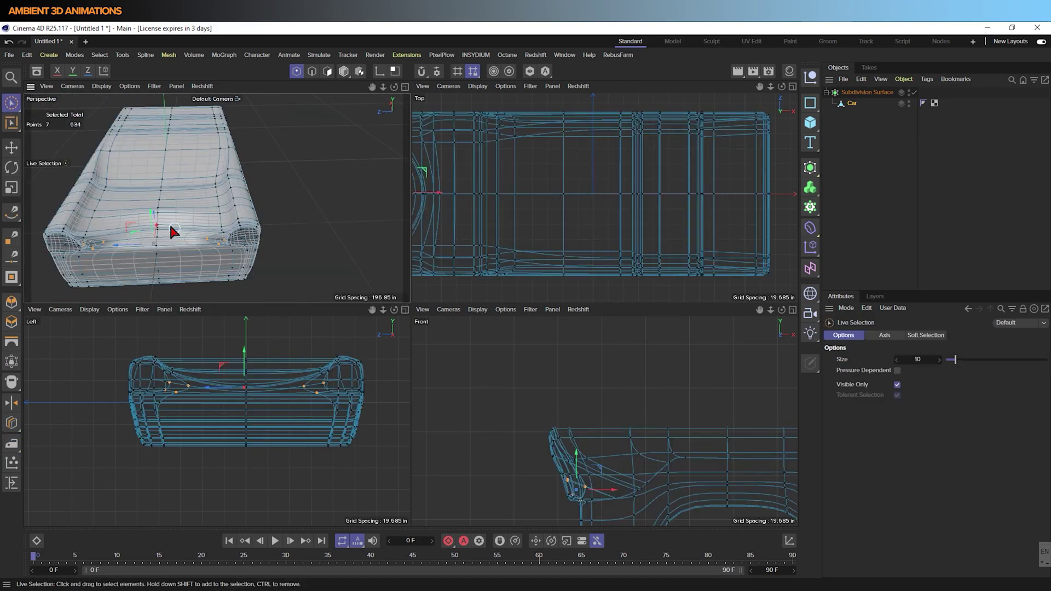
{"action": "key", "text": "9"}
{"action": "left_click", "coordinate": [169, 176], "text": "shift"}
{"action": "key", "text": "m"}
{"action": "key", "text": "g"}
{"action": "mouse_move", "coordinate": [169, 176]}
{"action": "left_mouse_down"}
{"action": "mouse_move", "coordinate": [137, 177]}
{"action": "mouse_move", "coordinate": [176, 165]}
{"action": "left_mouse_up"}
{"action": "scroll", "coordinate": [266, 175], "scroll_direction": "up", "scroll_amount": 5}
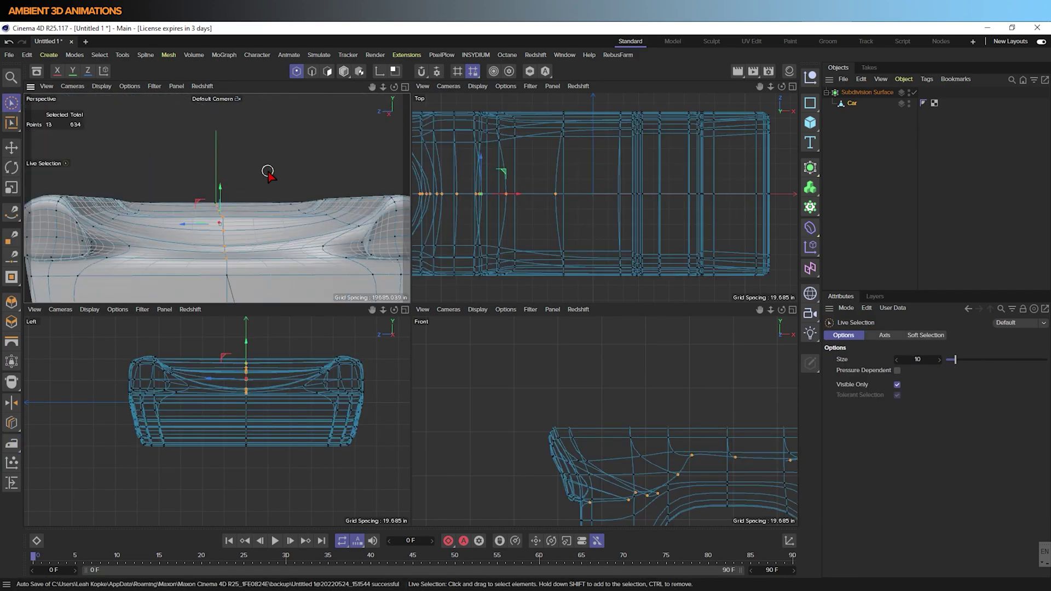
Select points on the side, front and far armrest for scaling.
{"action": "key", "text": "9"}
{"action": "left_click_drag", "start_coordinate": [265, 176], "coordinate": [267, 205], "text": "alt"}
{"action": "left_click", "coordinate": [262, 189]}
{"action": "left_click", "coordinate": [42, 198]}
{"action": "left_click", "coordinate": [219, 254]}
{"action": "left_click", "coordinate": [144, 229], "text": "shift"}
{"action": "key", "text": "t"}
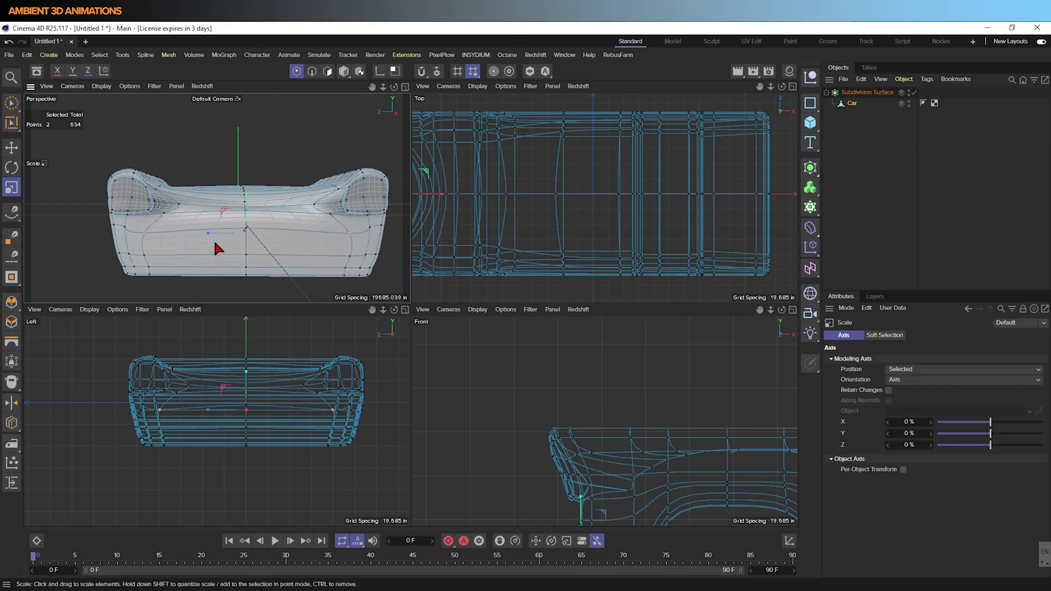
{"action": "key", "text": "t"}
{"action": "left_click_drag", "start_coordinate": [149, 207], "coordinate": [341, 100], "text": "alt"}
{"action": "left_click", "coordinate": [13, 105]}
{"action": "left_click", "coordinate": [272, 261]}
Inset the front polygons by 5.118 in to form the oval panel.
{"action": "left_click_drag", "start_coordinate": [302, 241], "coordinate": [304, 199], "text": "alt"}
{"action": "key", "text": "i"}
{"action": "left_click_drag", "start_coordinate": [269, 257], "coordinate": [246, 215], "text": "alt"}
Extrude the inset front polygons and loop-select the polygon ring around the inset.
{"action": "key", "text": "d"}
{"action": "key", "text": "u"}
{"action": "key", "text": "l"}
{"action": "left_click", "coordinate": [159, 192]}
{"action": "key", "text": "t"}
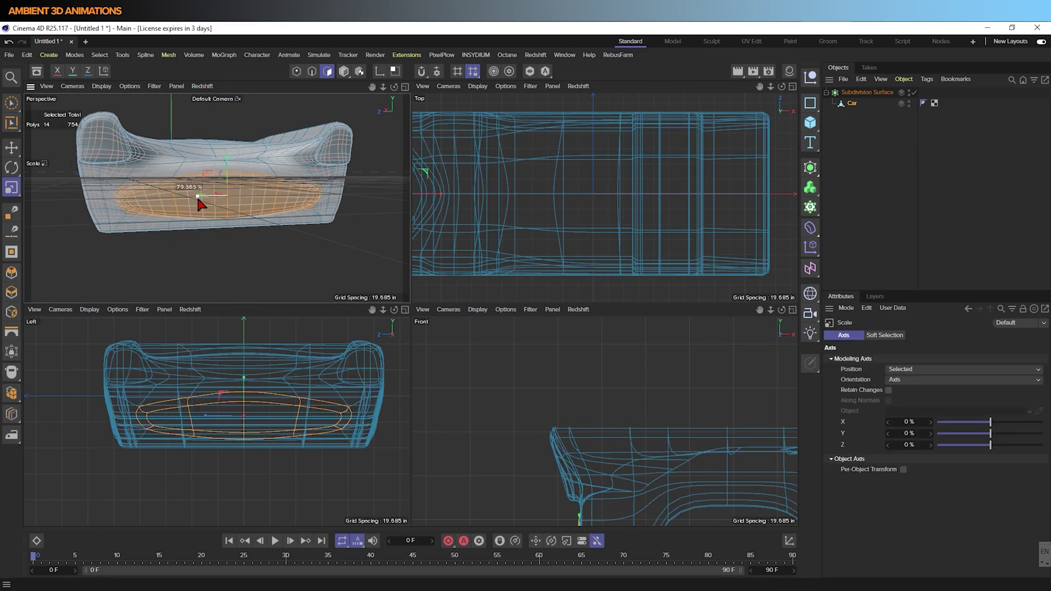
Select the row of five points on the body and frame the view on them.
{"action": "left_click", "coordinate": [296, 71]}
{"action": "scroll", "coordinate": [245, 221], "scroll_direction": "up", "scroll_amount": 4}
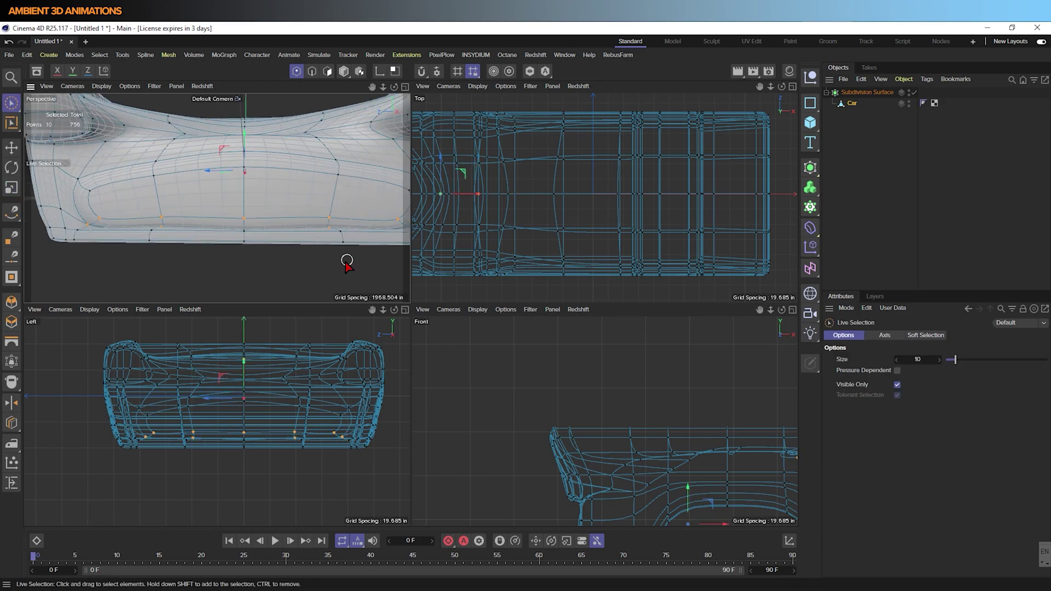
{"action": "left_click_drag", "start_coordinate": [249, 210], "coordinate": [227, 221], "text": "alt"}
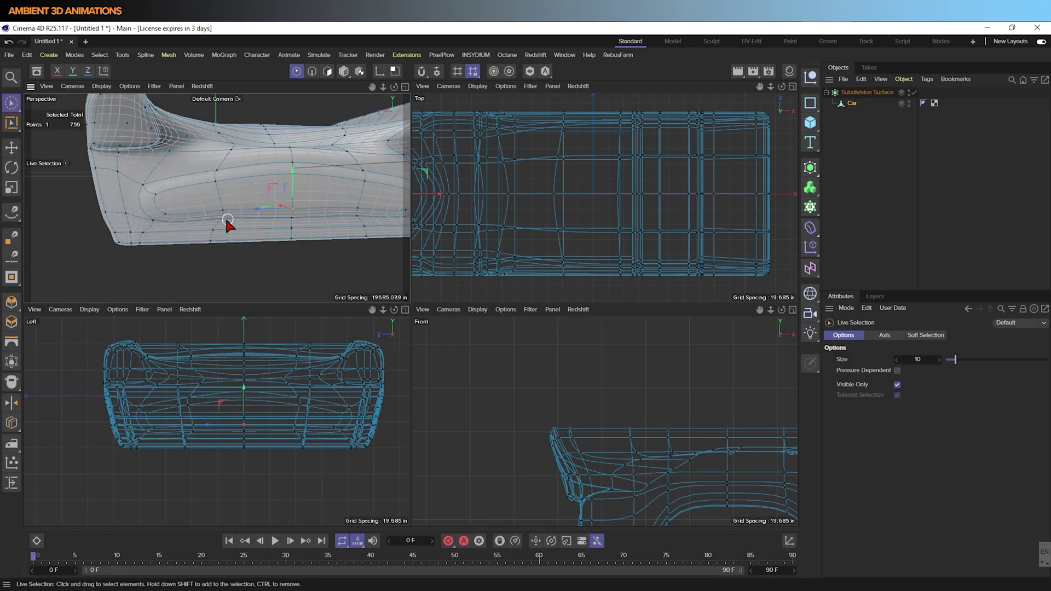
{"action": "double_click", "coordinate": [165, 213]}
{"action": "key", "text": "s"}
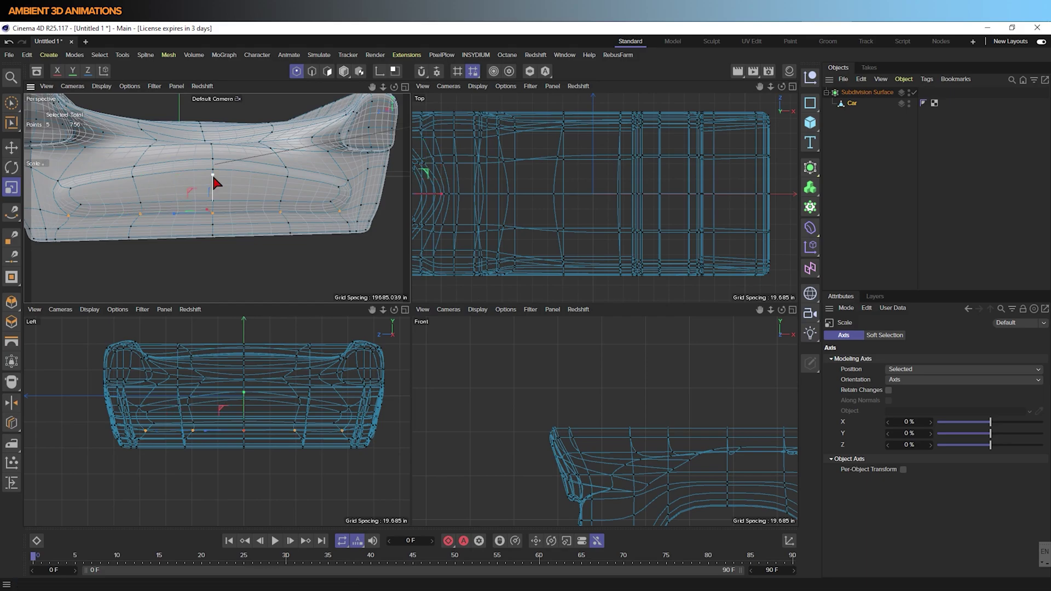
{"action": "scroll", "coordinate": [212, 174], "scroll_direction": "down", "scroll_amount": 8}
Create a Tube object via the 'tube' command search and position it beside the car.
{"action": "key", "text": "shift+c"}
{"action": "type", "text": "tube"}
{"action": "key", "text": "Return"}
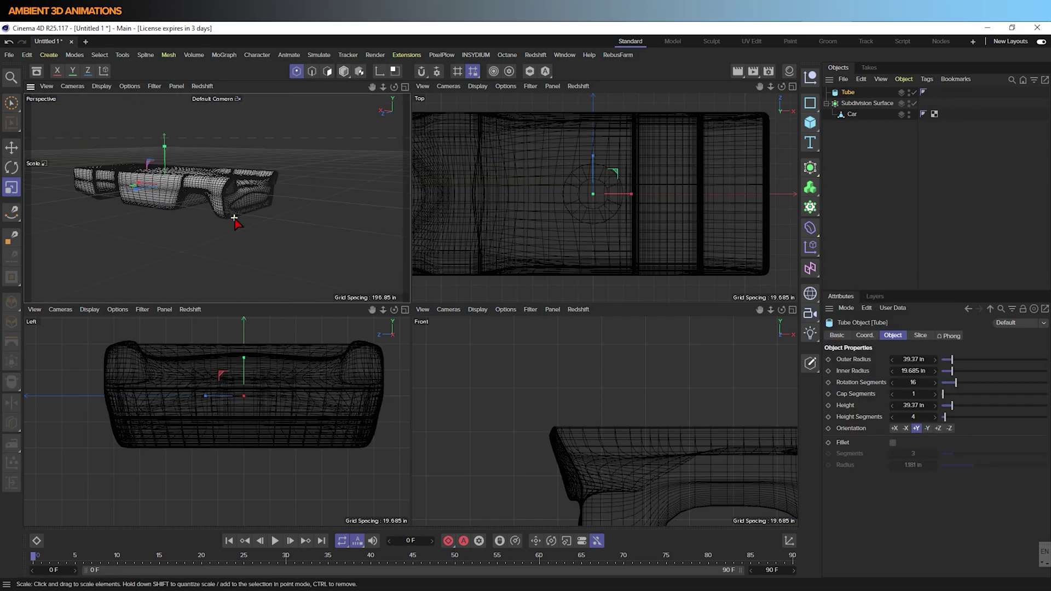
{"action": "key", "text": "e"}
{"action": "left_click_drag", "start_coordinate": [235, 219], "coordinate": [107, 200], "text": "alt"}
{"action": "left_click", "coordinate": [849, 92]}
{"action": "left_click_drag", "start_coordinate": [230, 180], "coordinate": [179, 216], "text": "alt"}
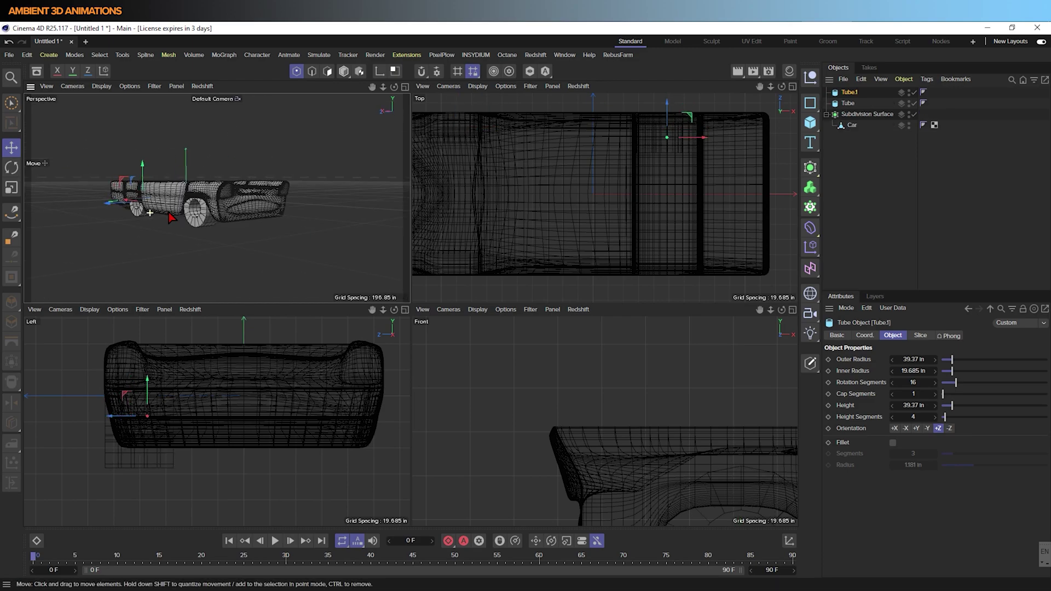
{"action": "scroll", "coordinate": [155, 208], "scroll_direction": "up", "scroll_amount": 4}
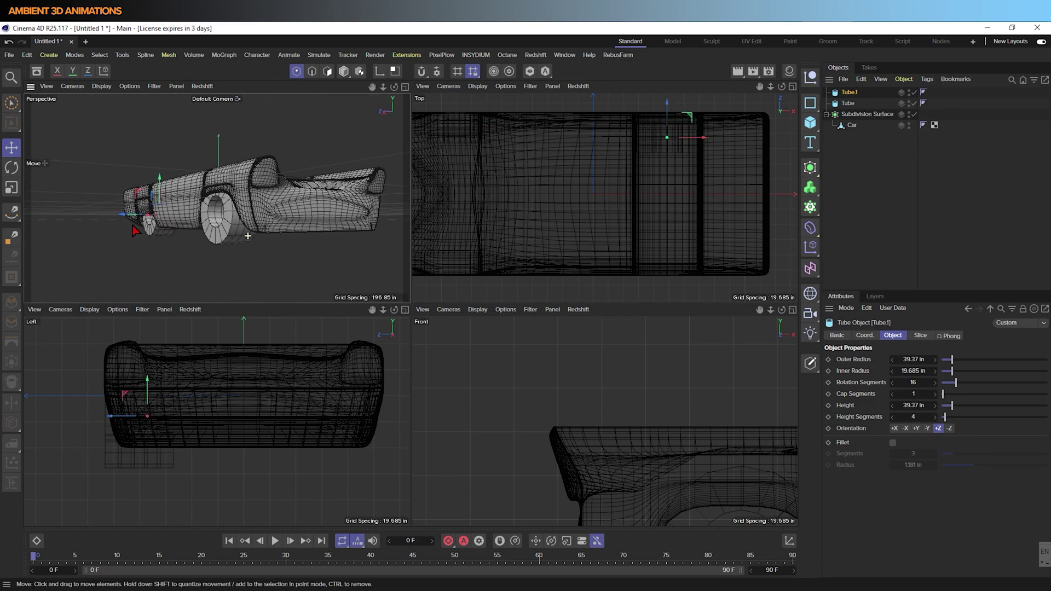
Loop-select the ring of 14 polygons on the car body for extrusion.
{"action": "left_click", "coordinate": [219, 194]}
{"action": "key", "text": "u"}
{"action": "key", "text": "l"}
{"action": "left_click", "coordinate": [229, 203]}
{"action": "left_click", "coordinate": [228, 198]}
{"action": "mouse_move", "coordinate": [228, 198]}
{"action": "left_mouse_down", "text": "alt"}
{"action": "mouse_move", "coordinate": [113, 234]}
{"action": "mouse_move", "coordinate": [227, 228]}
{"action": "mouse_move", "coordinate": [186, 216]}
{"action": "mouse_move", "coordinate": [286, 223]}
{"action": "mouse_move", "coordinate": [282, 211]}
{"action": "mouse_move", "coordinate": [230, 198]}
{"action": "left_mouse_up", "text": "alt"}
{"action": "key", "text": "d"}
Extrude the 14 front polygons and loop-select the ring around the recessed opening.
{"action": "left_click_drag", "start_coordinate": [230, 198], "coordinate": [165, 186]}
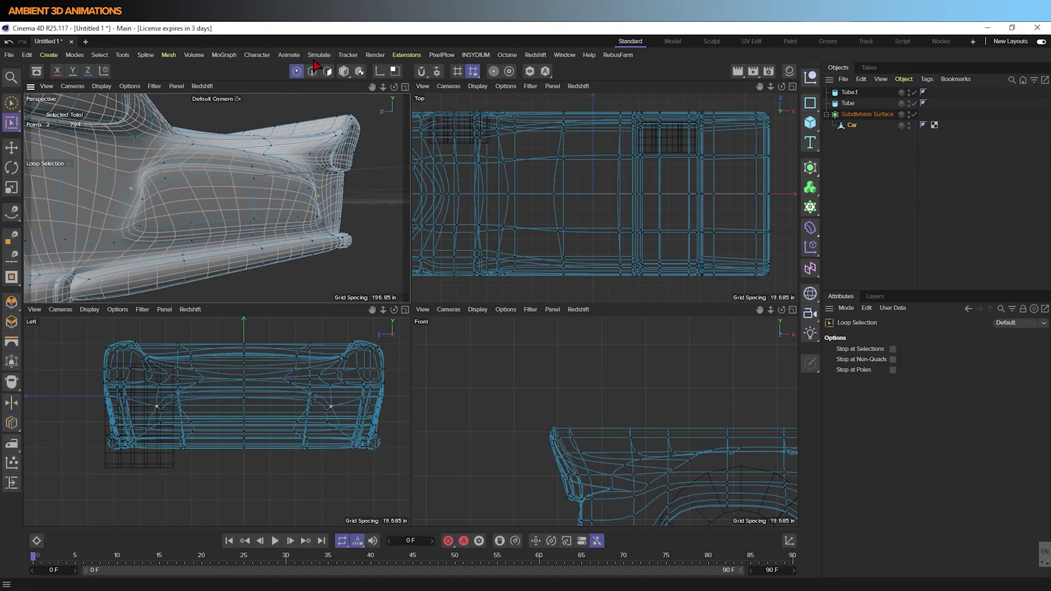
{"action": "left_click", "coordinate": [327, 71]}
{"action": "left_click", "coordinate": [141, 208]}
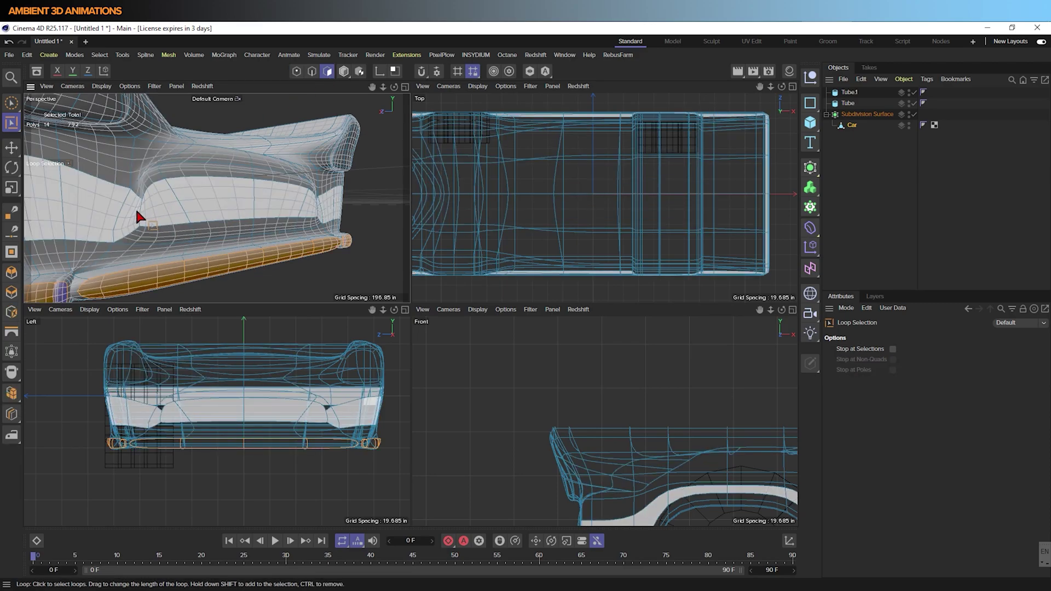
{"action": "left_click_drag", "start_coordinate": [141, 203], "coordinate": [276, 210], "text": "alt"}
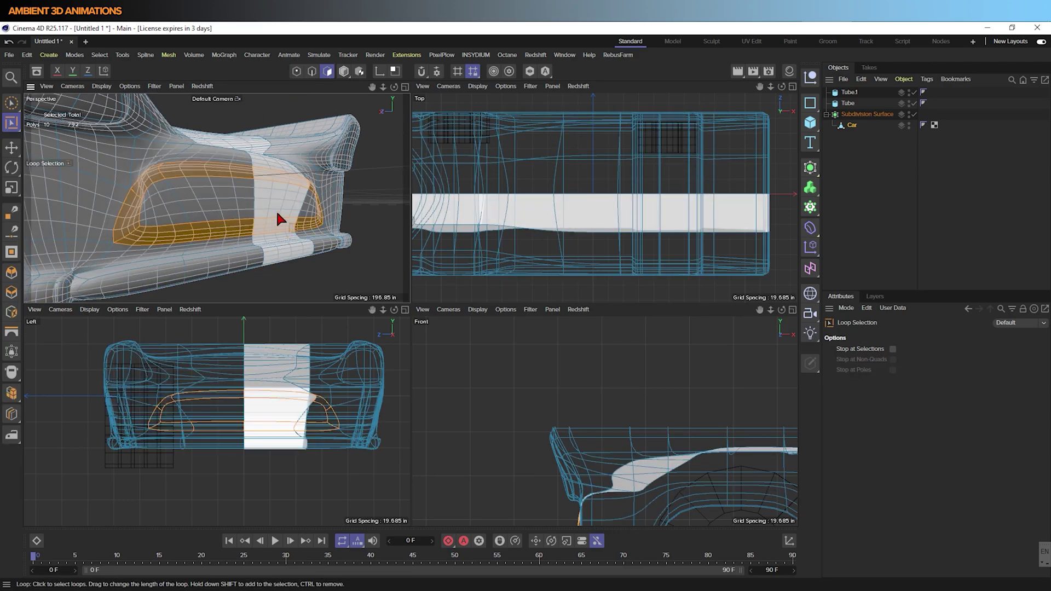
{"action": "left_click_drag", "start_coordinate": [194, 238], "coordinate": [207, 229], "text": "alt"}
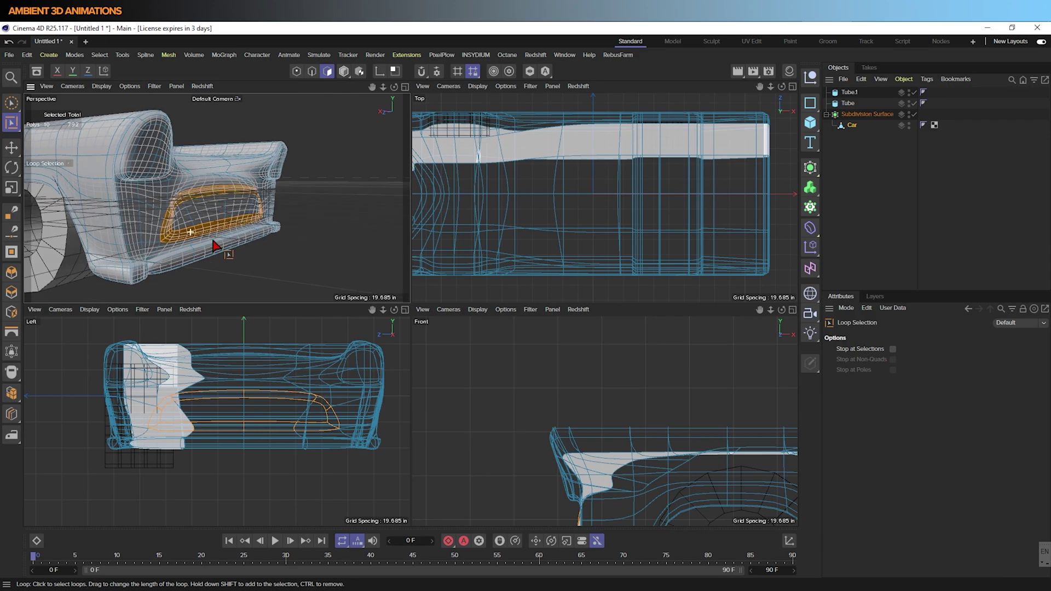
Extrude the selected loop inward to give the grille opening a deeper rim.
{"action": "key", "text": "d"}
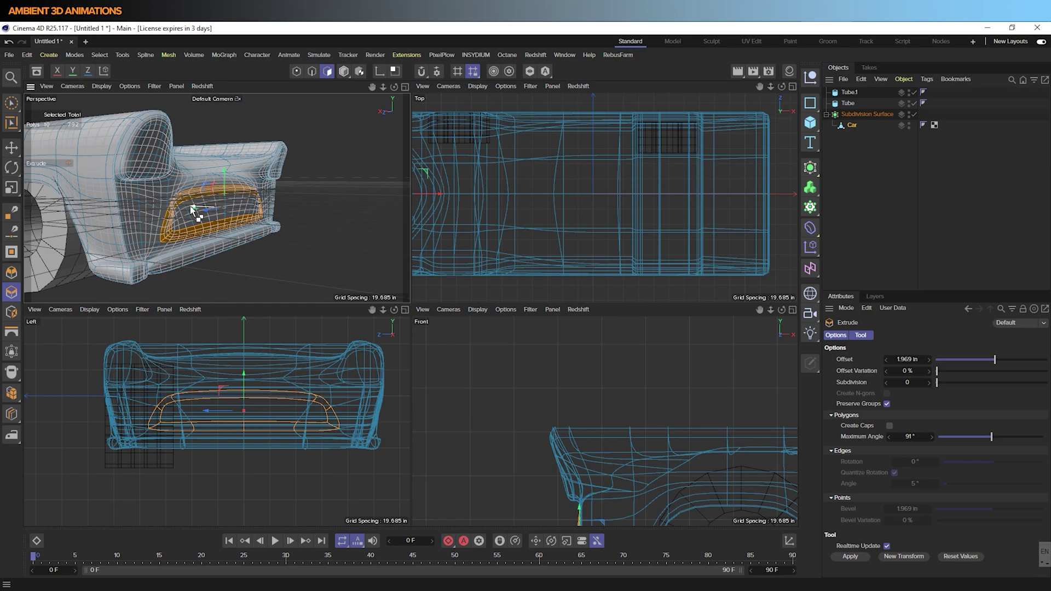
{"action": "left_click_drag", "start_coordinate": [189, 206], "coordinate": [125, 218]}
{"action": "key", "text": "m"}
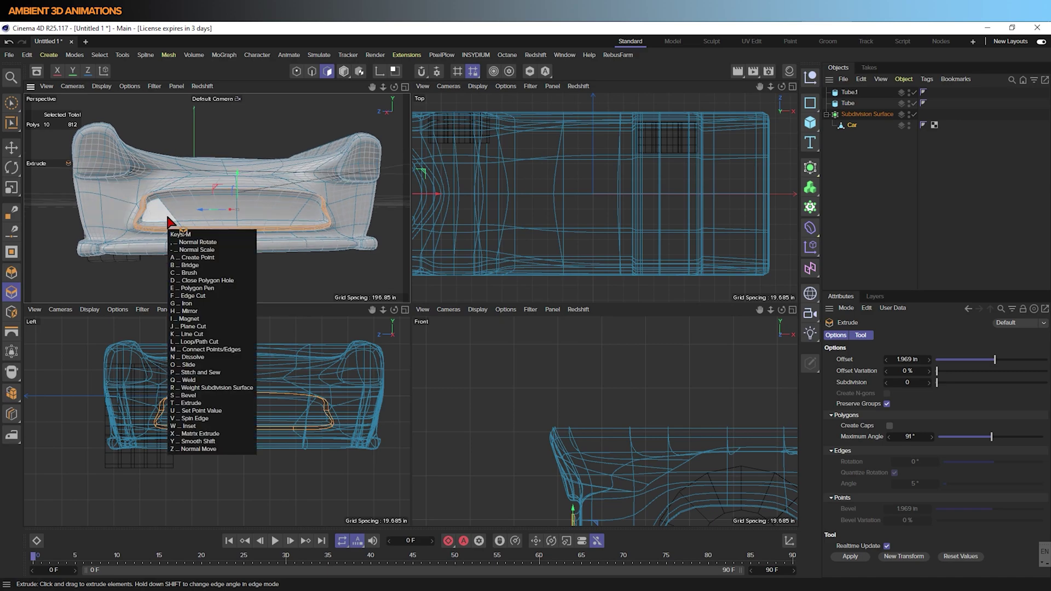
{"action": "key", "text": "g"}
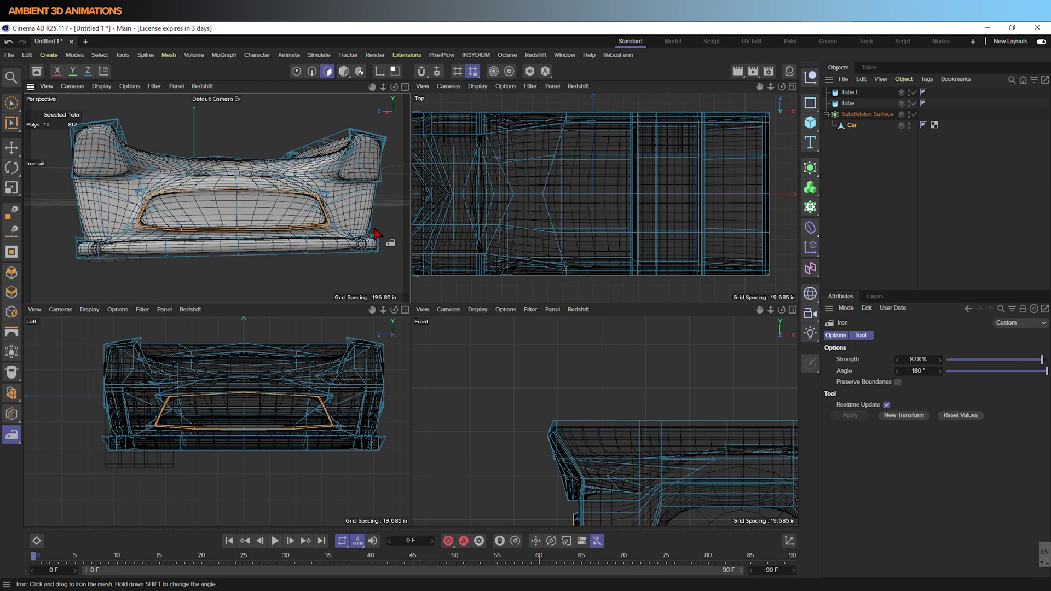
Select the inner grille polygons and iron them smooth.
{"action": "scroll", "coordinate": [228, 223], "scroll_direction": "up", "scroll_amount": 3}
{"action": "mouse_move", "coordinate": [228, 223]}
{"action": "left_mouse_down", "text": "alt"}
{"action": "mouse_move", "coordinate": [174, 207]}
{"action": "mouse_move", "coordinate": [108, 211]}
{"action": "mouse_move", "coordinate": [204, 206]}
{"action": "mouse_move", "coordinate": [293, 220]}
{"action": "mouse_move", "coordinate": [228, 219]}
{"action": "left_mouse_up", "text": "alt"}
{"action": "left_click", "coordinate": [12, 103]}
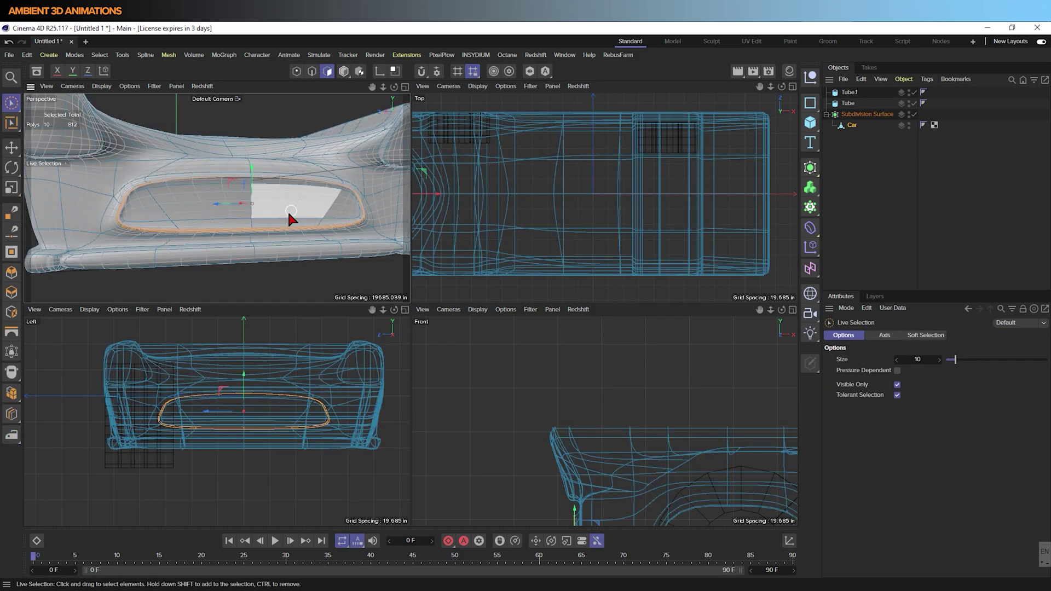
{"action": "left_click_drag", "start_coordinate": [137, 219], "coordinate": [496, 211], "text": "shift"}
{"action": "key", "text": "space"}
Add a Cylinder object from the primitives flyout.
{"action": "key", "text": "space"}
{"action": "scroll", "coordinate": [244, 197], "scroll_direction": "down", "scroll_amount": 3}
{"action": "left_click_drag", "start_coordinate": [244, 197], "coordinate": [169, 167], "text": "alt"}
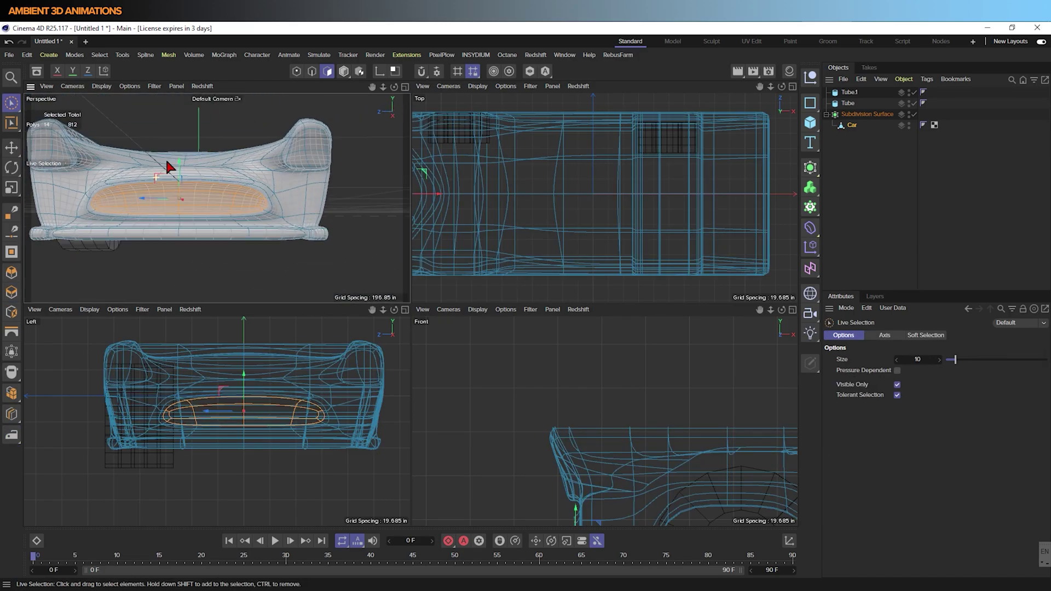
{"action": "left_click", "coordinate": [810, 123]}
{"action": "left_click", "coordinate": [909, 139]}
{"action": "left_click_drag", "start_coordinate": [306, 181], "coordinate": [237, 164], "text": "alt"}
{"action": "scroll", "coordinate": [239, 214], "scroll_direction": "up", "scroll_amount": 4}
{"action": "key", "text": "space"}
Scale a selected set of body points down to about 68%.
{"action": "scroll", "coordinate": [169, 164], "scroll_direction": "up", "scroll_amount": 3}
{"action": "left_click", "coordinate": [168, 164], "text": "ctrl"}
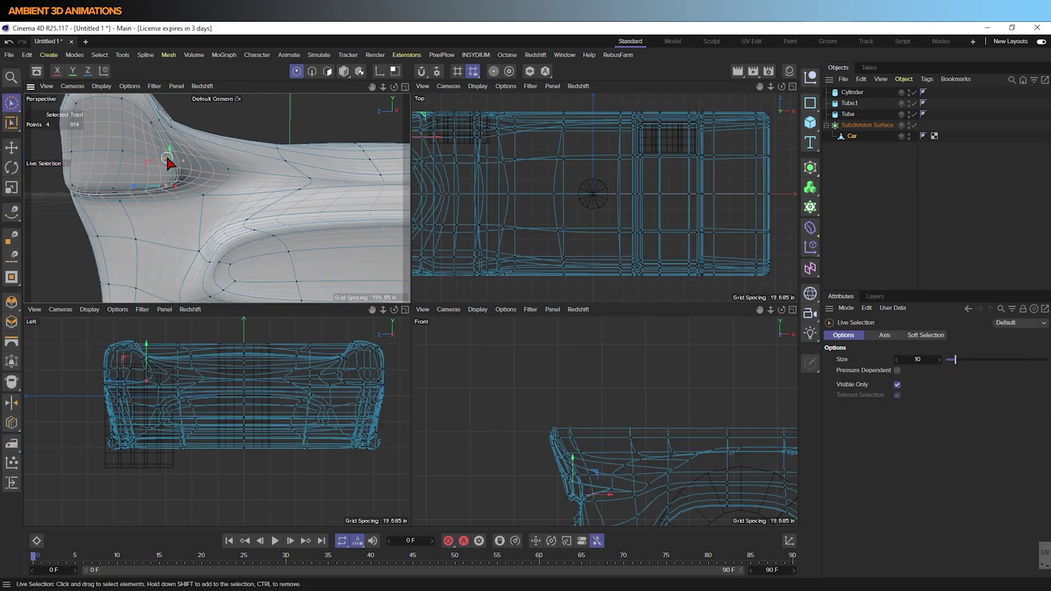
{"action": "scroll", "coordinate": [188, 222], "scroll_direction": "down", "scroll_amount": 3}
{"action": "key", "text": "t"}
{"action": "mouse_move", "coordinate": [208, 221]}
{"action": "left_mouse_down"}
{"action": "mouse_move", "coordinate": [188, 222]}
{"action": "mouse_move", "coordinate": [148, 258]}
{"action": "mouse_move", "coordinate": [212, 241]}
{"action": "left_mouse_up"}
{"action": "scroll", "coordinate": [212, 232], "scroll_direction": "up", "scroll_amount": 2}
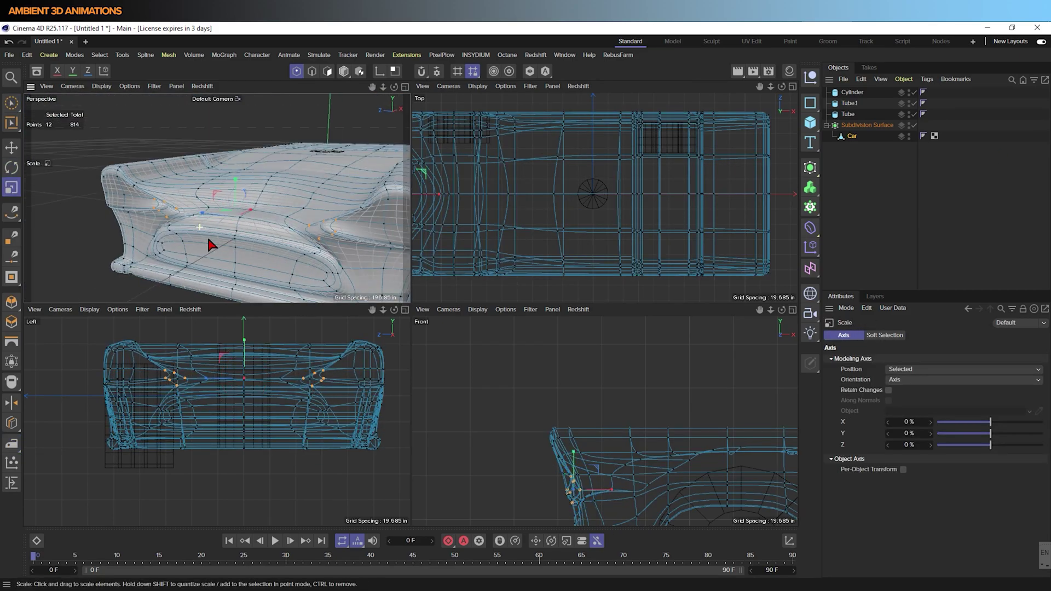
Add more points to the selection and scale the four selected points slightly from the front.
{"action": "left_click", "coordinate": [211, 242], "text": "shift"}
{"action": "key", "text": "e"}
{"action": "left_click_drag", "start_coordinate": [317, 190], "coordinate": [388, 199], "text": "alt"}
{"action": "scroll", "coordinate": [195, 234], "scroll_direction": "down", "scroll_amount": 3}
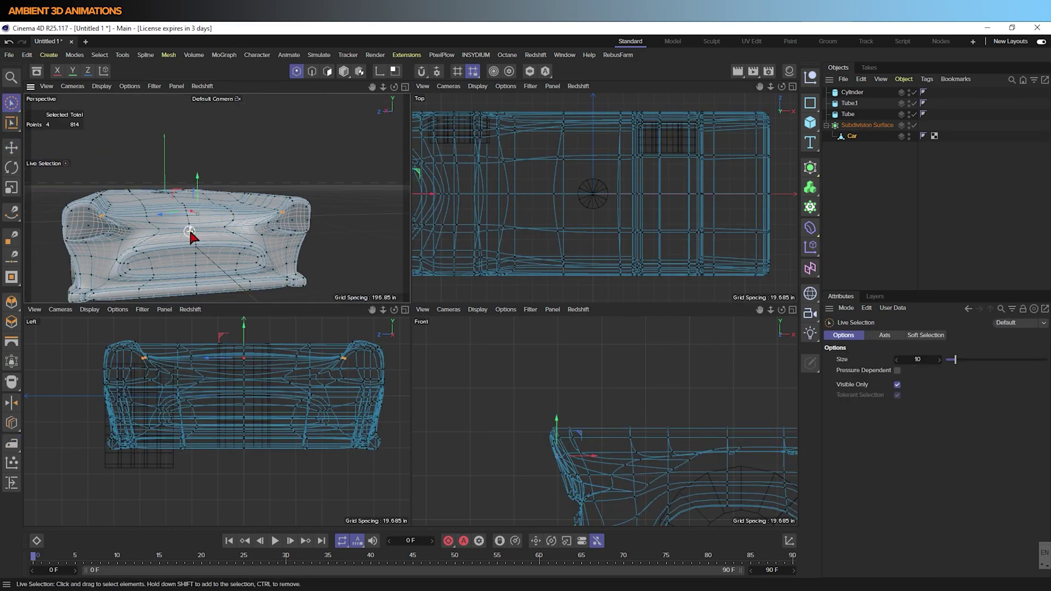
{"action": "key", "text": "t"}
{"action": "left_click_drag", "start_coordinate": [164, 226], "coordinate": [274, 258]}
Select a single point at the car's front corner and bevel it.
{"action": "key", "text": "9"}
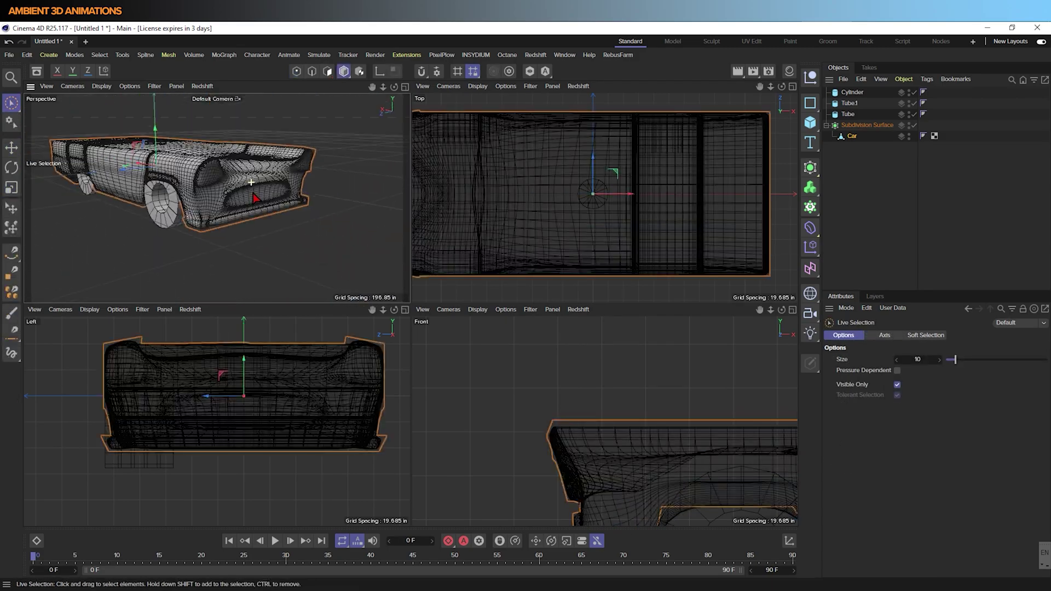
{"action": "scroll", "coordinate": [274, 265], "scroll_direction": "down", "scroll_amount": 3}
{"action": "scroll", "coordinate": [273, 264], "scroll_direction": "up", "scroll_amount": 3}
{"action": "key", "text": "Return"}
{"action": "scroll", "coordinate": [223, 183], "scroll_direction": "up", "scroll_amount": 2}
{"action": "left_click_drag", "start_coordinate": [223, 183], "coordinate": [230, 298], "text": "alt"}
{"action": "left_click", "coordinate": [167, 205]}
{"action": "right_click", "coordinate": [230, 298]}
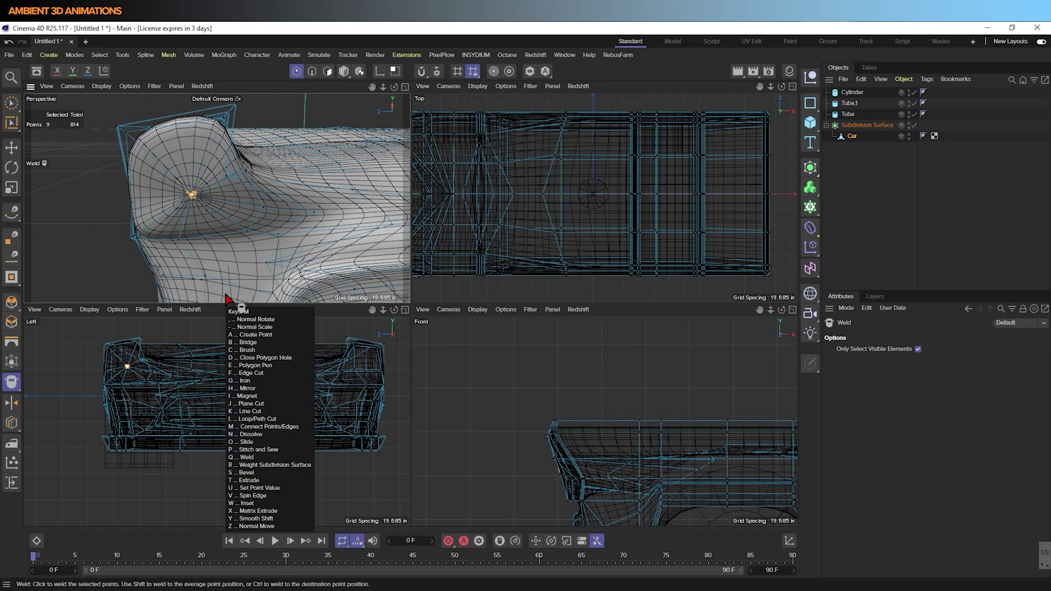
{"action": "left_click", "coordinate": [246, 383]}
Bevel the corner polygons and add an edge loop near the corner.
{"action": "right_click", "coordinate": [295, 254]}
{"action": "left_click", "coordinate": [314, 329]}
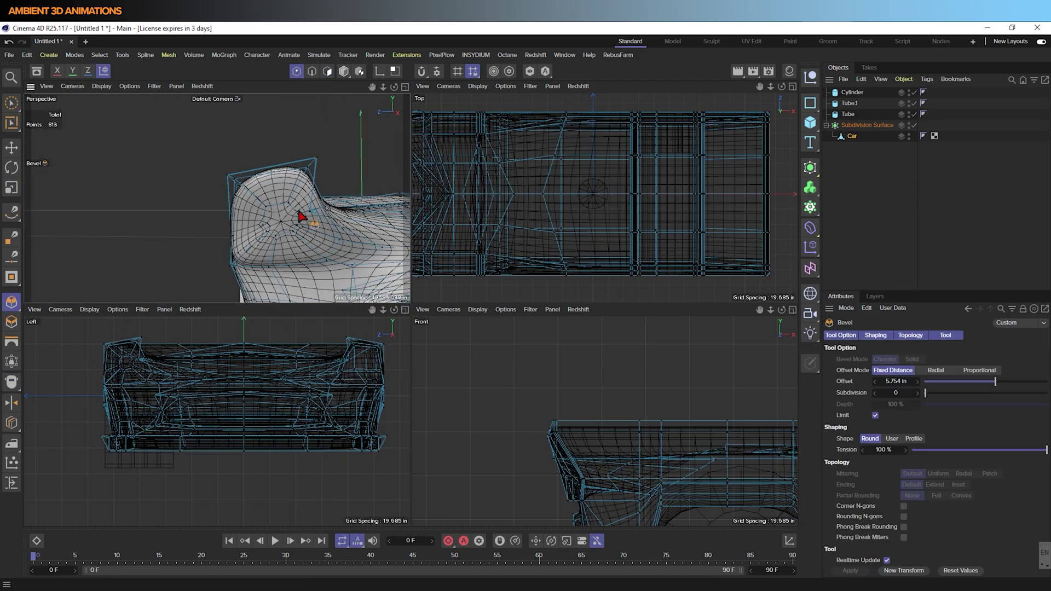
{"action": "left_click_drag", "start_coordinate": [300, 211], "coordinate": [246, 235], "text": "alt"}
{"action": "key", "text": "space"}
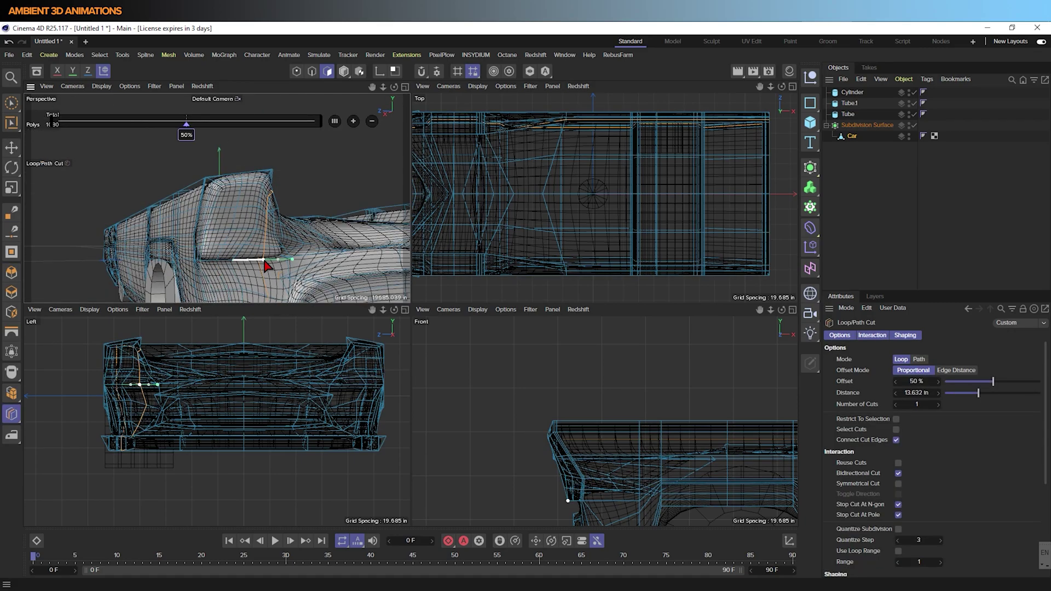
{"action": "key", "text": "Return"}
Apply a modelling command to the corner, add more corner points and smooth the polygons.
{"action": "right_click", "coordinate": [234, 235]}
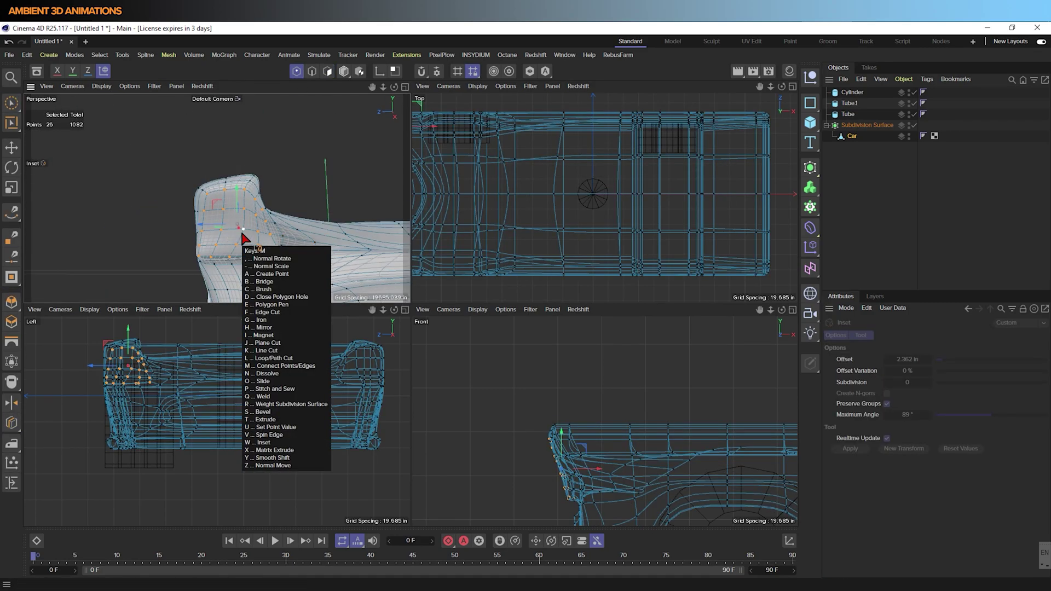
{"action": "left_click", "coordinate": [249, 320]}
{"action": "mouse_move", "coordinate": [281, 270]}
{"action": "left_mouse_down", "text": "alt"}
{"action": "mouse_move", "coordinate": [282, 245]}
{"action": "mouse_move", "coordinate": [338, 192]}
{"action": "mouse_move", "coordinate": [395, 192]}
{"action": "mouse_move", "coordinate": [82, 228]}
{"action": "mouse_move", "coordinate": [162, 219]}
{"action": "mouse_move", "coordinate": [223, 235]}
{"action": "mouse_move", "coordinate": [265, 212]}
{"action": "mouse_move", "coordinate": [158, 205]}
{"action": "mouse_move", "coordinate": [274, 192]}
{"action": "mouse_move", "coordinate": [157, 212]}
{"action": "mouse_move", "coordinate": [235, 241]}
{"action": "left_mouse_up", "text": "alt"}
{"action": "key", "text": "space"}
{"action": "left_click", "coordinate": [162, 220], "text": "shift"}
{"action": "key", "text": "Return"}
{"action": "key", "text": "Return"}
Extrude the circular polygon ring inward as a round headlight socket.
{"action": "left_click", "coordinate": [259, 141]}
{"action": "key", "text": "e"}
{"action": "key", "text": "d"}
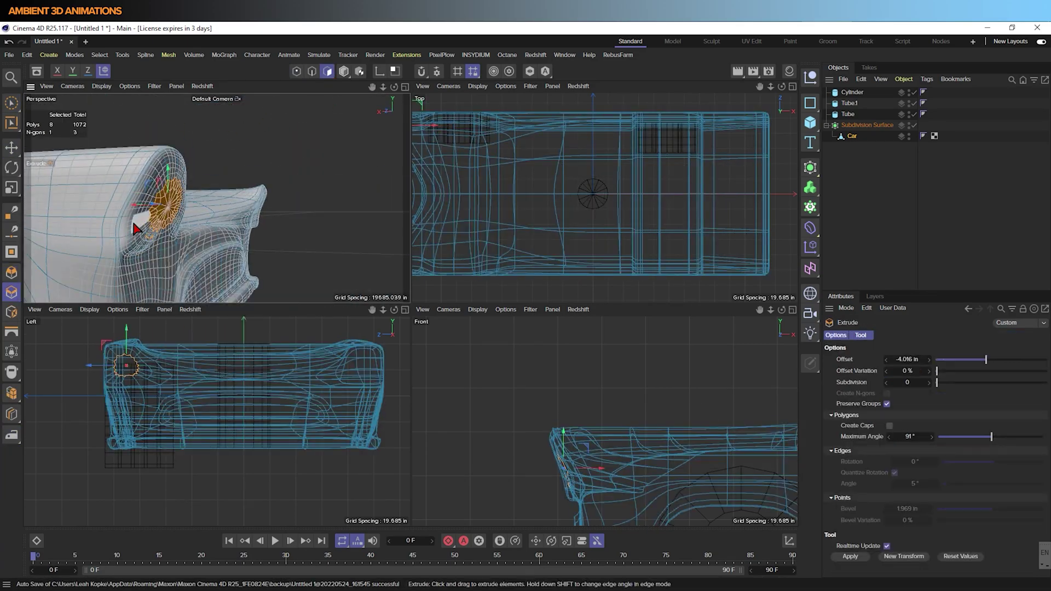
{"action": "left_click_drag", "start_coordinate": [137, 229], "coordinate": [121, 189], "text": "alt"}
{"action": "key", "text": "9"}
{"action": "key", "text": "9"}
Select a group of hood polygons on top of the body in world axes.
{"action": "left_click_drag", "start_coordinate": [185, 173], "coordinate": [270, 140], "text": "alt"}
{"action": "key", "text": "w"}
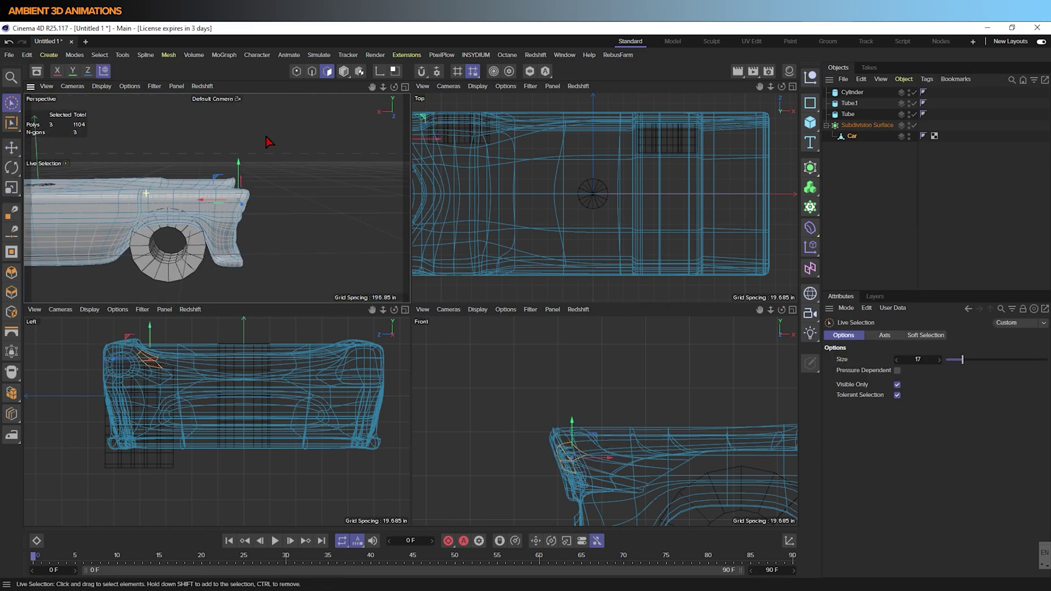
{"action": "left_click_drag", "start_coordinate": [93, 162], "coordinate": [137, 164]}
Inset the four raised hood polygons by 0.512 in the enlarged perspective view.
{"action": "key", "text": "e"}
{"action": "key", "text": "w"}
{"action": "middle_click", "coordinate": [133, 187]}
{"action": "key", "text": "i"}
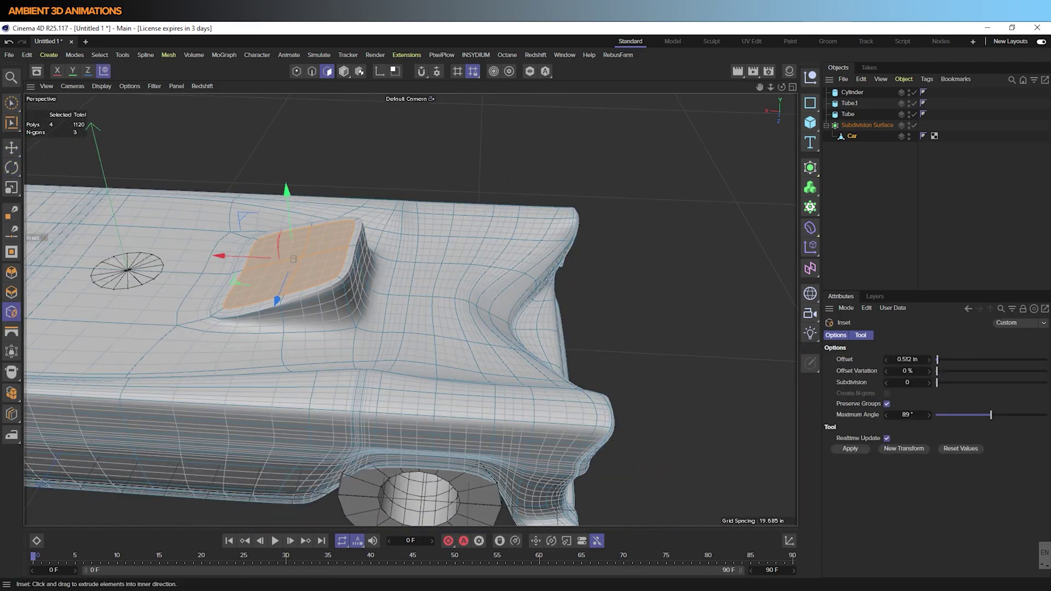
{"action": "key", "text": "w"}
{"action": "left_click_drag", "start_coordinate": [387, 241], "coordinate": [282, 252]}
Scale the hood scoop points slightly and extend the selection around the scoop.
{"action": "left_click_drag", "start_coordinate": [281, 252], "coordinate": [383, 328], "text": "alt"}
{"action": "key", "text": "t"}
{"action": "mouse_move", "coordinate": [493, 359]}
{"action": "left_mouse_down"}
{"action": "mouse_move", "coordinate": [461, 359]}
{"action": "mouse_move", "coordinate": [779, 352]}
{"action": "mouse_move", "coordinate": [492, 357]}
{"action": "left_mouse_up"}
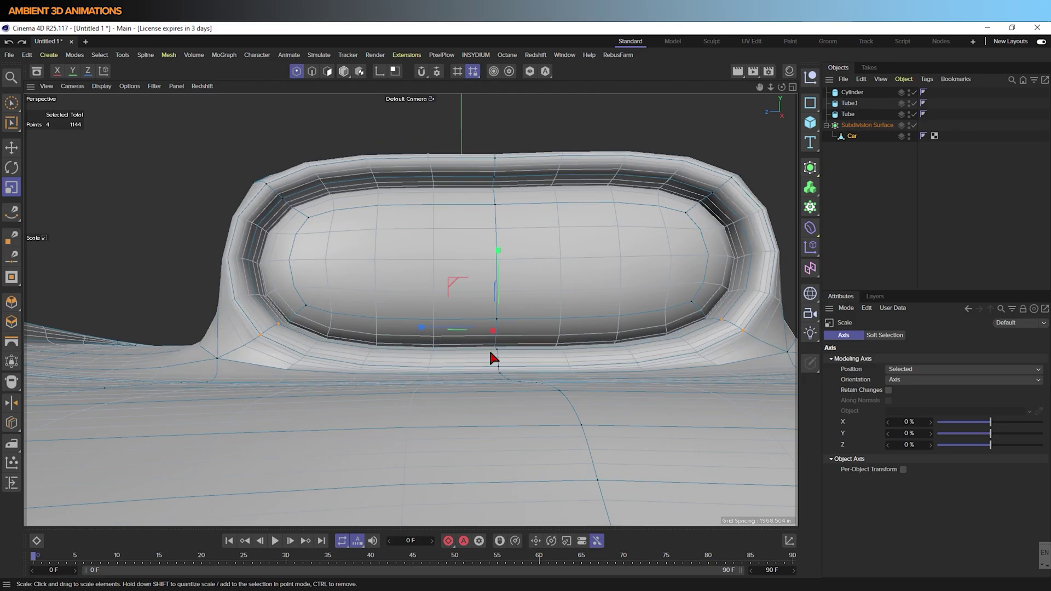
{"action": "key", "text": "k"}
{"action": "key", "text": "l"}
{"action": "scroll", "coordinate": [211, 352], "scroll_direction": "up", "scroll_amount": 5}
{"action": "left_click_drag", "start_coordinate": [11, 103], "coordinate": [40, 126]}
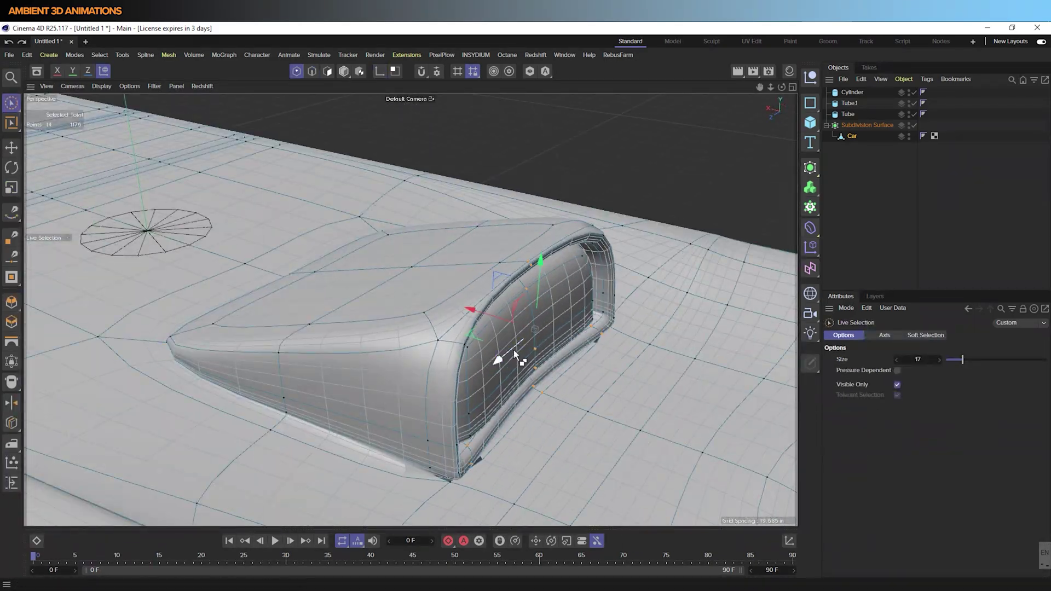
{"action": "left_click_drag", "start_coordinate": [516, 355], "coordinate": [474, 364], "text": "alt"}
Cut edge loops across the hood scoop and check the car from the front.
{"action": "key", "text": "k"}
{"action": "key", "text": "l"}
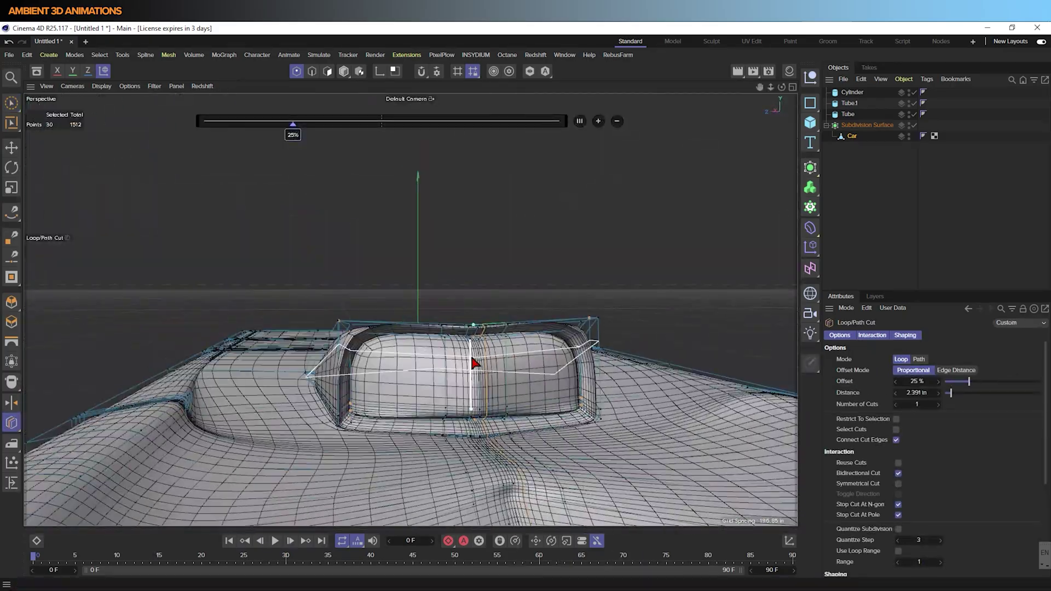
{"action": "key", "text": "space"}
{"action": "left_click", "coordinate": [482, 262]}
{"action": "left_click_drag", "start_coordinate": [482, 262], "coordinate": [498, 176], "text": "alt"}
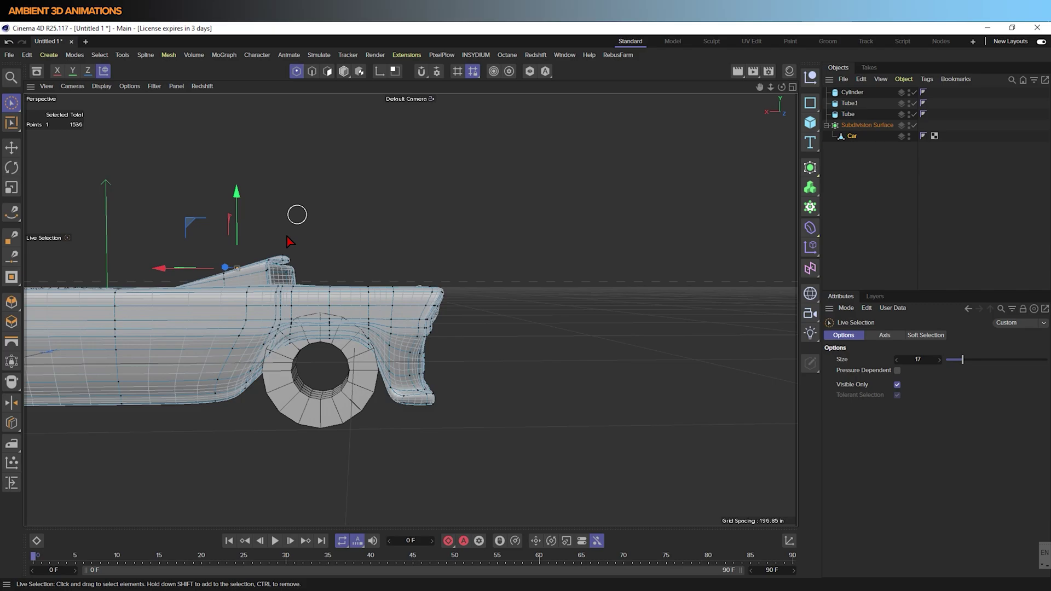
{"action": "left_click_drag", "start_coordinate": [291, 242], "coordinate": [491, 296], "text": "alt"}
{"action": "right_click_drag", "start_coordinate": [490, 296], "coordinate": [633, 345], "text": "alt"}
Undo the extra loop cut and orbit back to a farther frontal view.
{"action": "key", "text": "k"}
{"action": "key", "text": "l"}
{"action": "scroll", "coordinate": [646, 358], "scroll_direction": "down", "scroll_amount": 3}
{"action": "key", "text": "ctrl+z"}
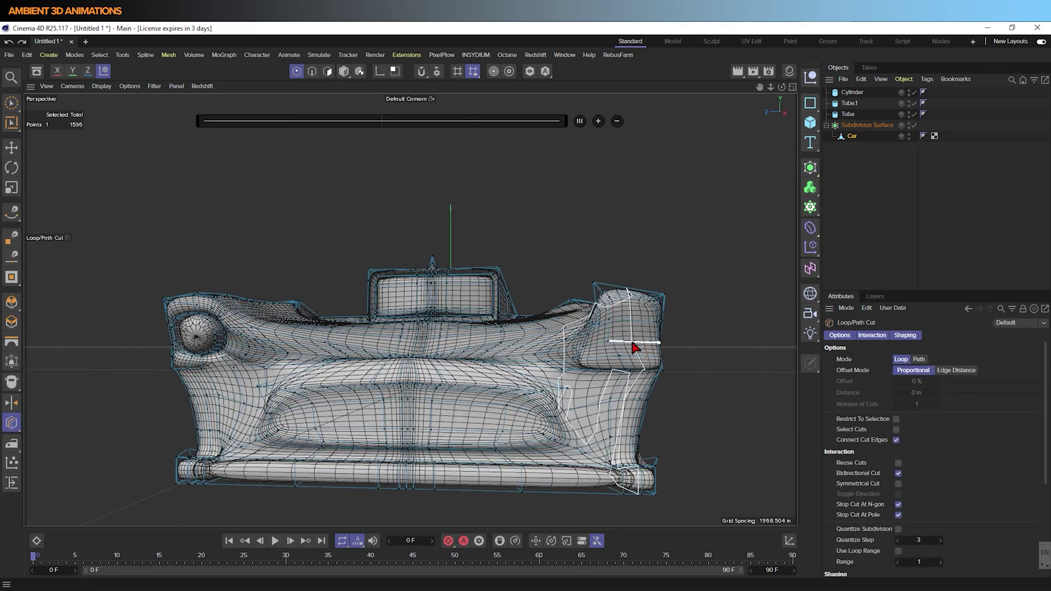
{"action": "key", "text": "space"}
{"action": "left_click_drag", "start_coordinate": [484, 326], "coordinate": [121, 120], "text": "alt"}
Loop-select the grille ring, split it into a new object (U~P) and iron it smooth.
{"action": "key", "text": "u"}
{"action": "key", "text": "l"}
{"action": "key", "text": "u"}
{"action": "key", "text": "p"}
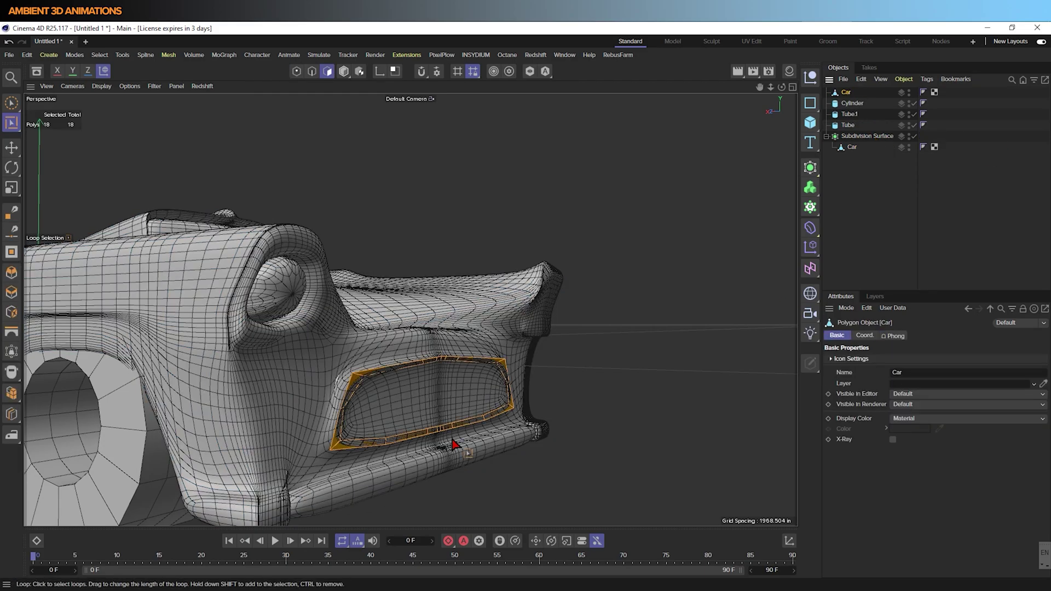
{"action": "left_click_drag", "start_coordinate": [512, 391], "coordinate": [539, 391]}
Extrude the grille ring for thickness and bevel its edges into a frame.
{"action": "left_click_drag", "start_coordinate": [539, 391], "coordinate": [115, 208], "text": "alt"}
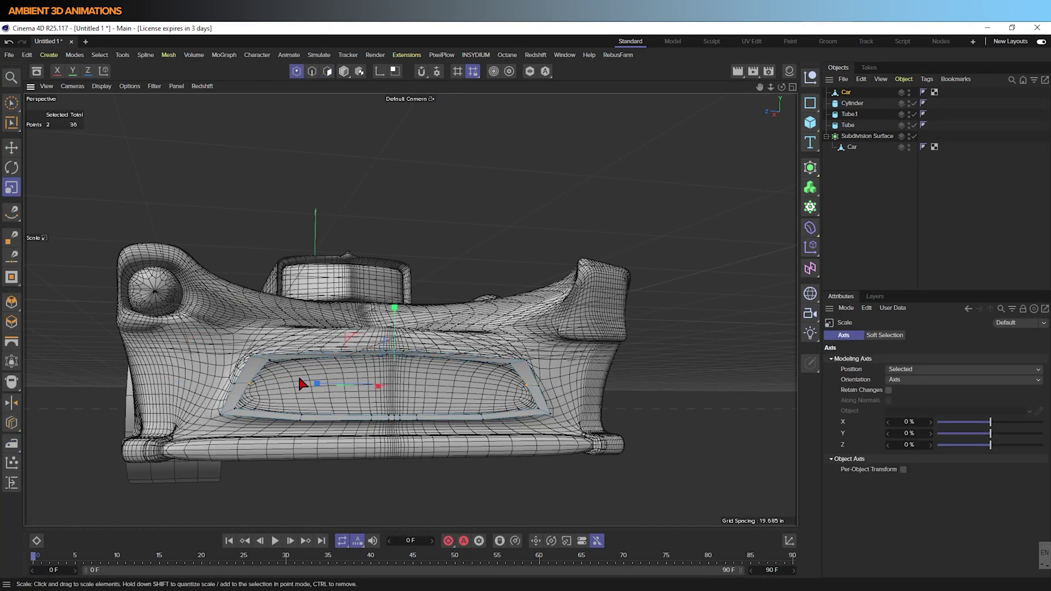
{"action": "left_click_drag", "start_coordinate": [301, 383], "coordinate": [351, 164], "text": "alt"}
{"action": "mouse_move", "coordinate": [320, 369]}
{"action": "left_mouse_down", "text": "alt"}
{"action": "mouse_move", "coordinate": [340, 378]}
{"action": "mouse_move", "coordinate": [326, 384]}
{"action": "left_mouse_up", "text": "alt"}
{"action": "key", "text": "d"}
{"action": "left_click_drag", "start_coordinate": [691, 387], "coordinate": [395, 445], "text": "alt"}
{"action": "key", "text": "m"}
{"action": "key", "text": "s"}
{"action": "key", "text": "Return"}
Select the wheel-arch rim polygons and move them outward into a flare.
{"action": "key", "text": "e"}
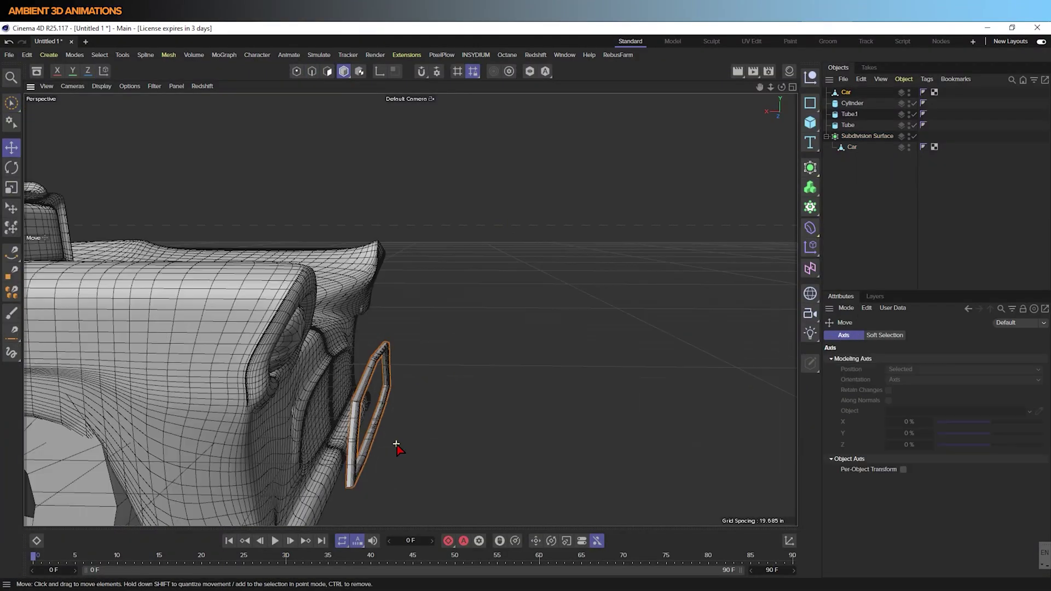
{"action": "scroll", "coordinate": [192, 323], "scroll_direction": "down", "scroll_amount": 5}
{"action": "left_click_drag", "start_coordinate": [191, 323], "coordinate": [446, 490], "text": "alt"}
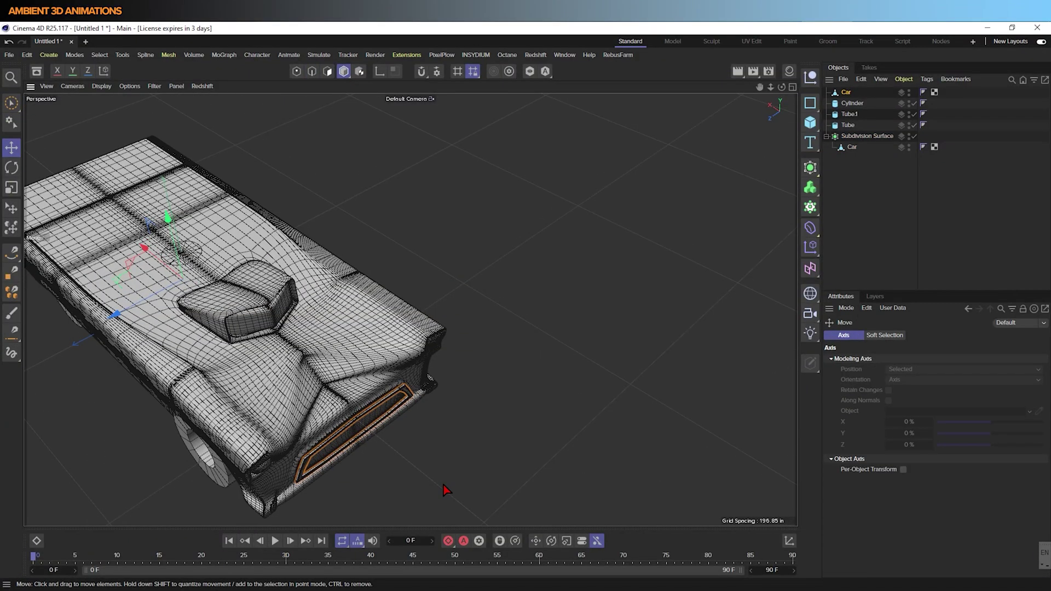
{"action": "left_click", "coordinate": [327, 72]}
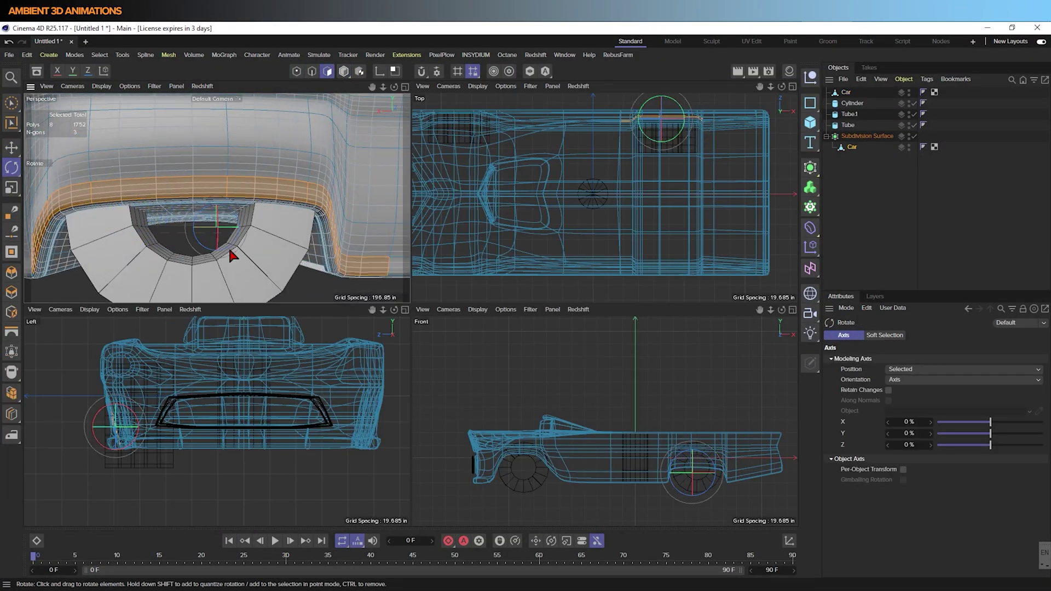
{"action": "key", "text": "e"}
{"action": "left_click_drag", "start_coordinate": [231, 255], "coordinate": [179, 256], "text": "alt"}
{"action": "key", "text": "e"}
{"action": "left_click_drag", "start_coordinate": [285, 247], "coordinate": [241, 246], "text": "alt"}
{"action": "scroll", "coordinate": [125, 222], "scroll_direction": "up", "scroll_amount": 5}
{"action": "scroll", "coordinate": [242, 247], "scroll_direction": "up", "scroll_amount": 5}
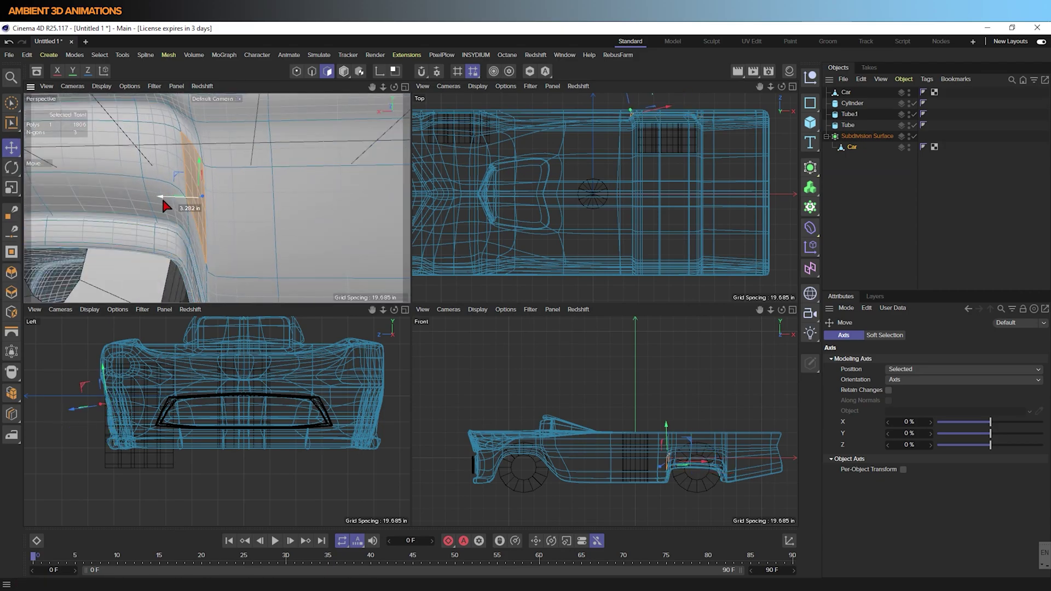
Clear the point selection and iron the mesh around the hood bulge.
{"action": "left_click_drag", "start_coordinate": [166, 206], "coordinate": [168, 207]}
{"action": "scroll", "coordinate": [279, 246], "scroll_direction": "down", "scroll_amount": 5}
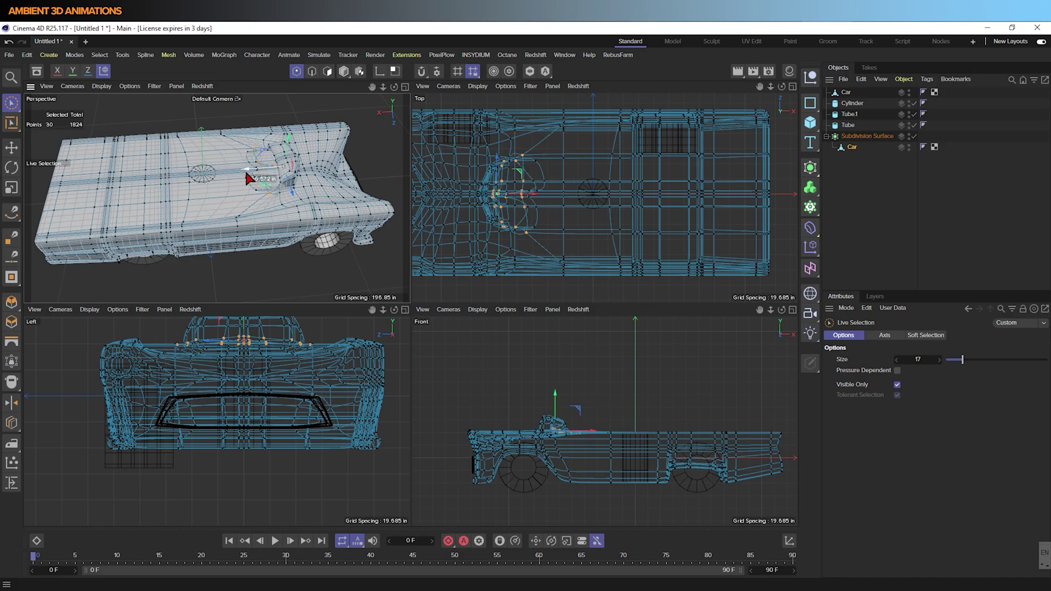
{"action": "left_click_drag", "start_coordinate": [211, 229], "coordinate": [229, 184], "text": "alt"}
{"action": "key", "text": "ctrl+shift+a"}
{"action": "key", "text": "m"}
{"action": "key", "text": "g"}
{"action": "left_click_drag", "start_coordinate": [263, 213], "coordinate": [377, 191]}
Box-select 14 points across the hood bulge in the Top view.
{"action": "left_click", "coordinate": [11, 101]}
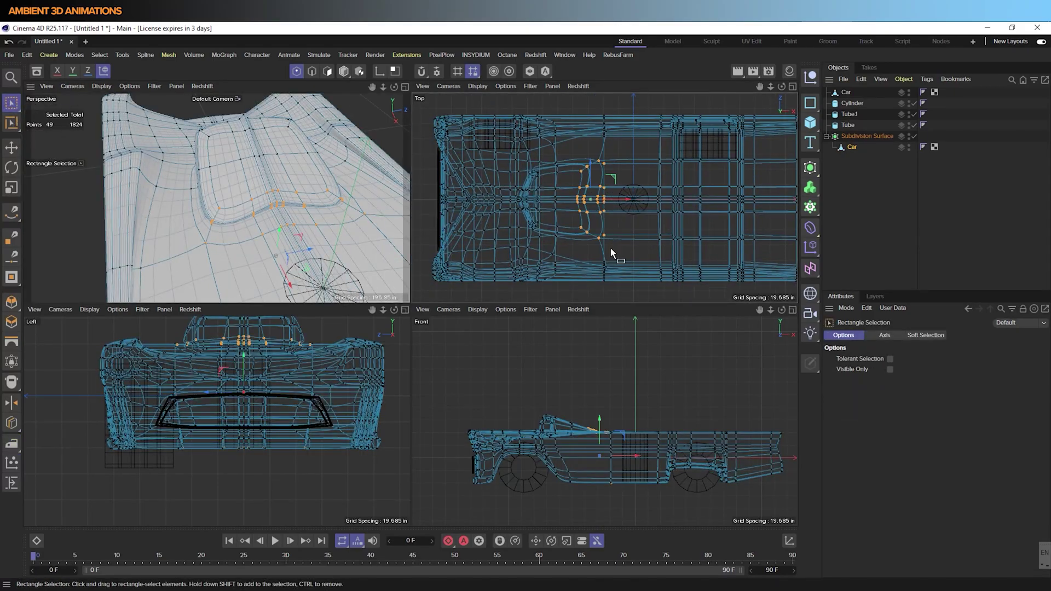
{"action": "key", "text": "m"}
{"action": "key", "text": "g"}
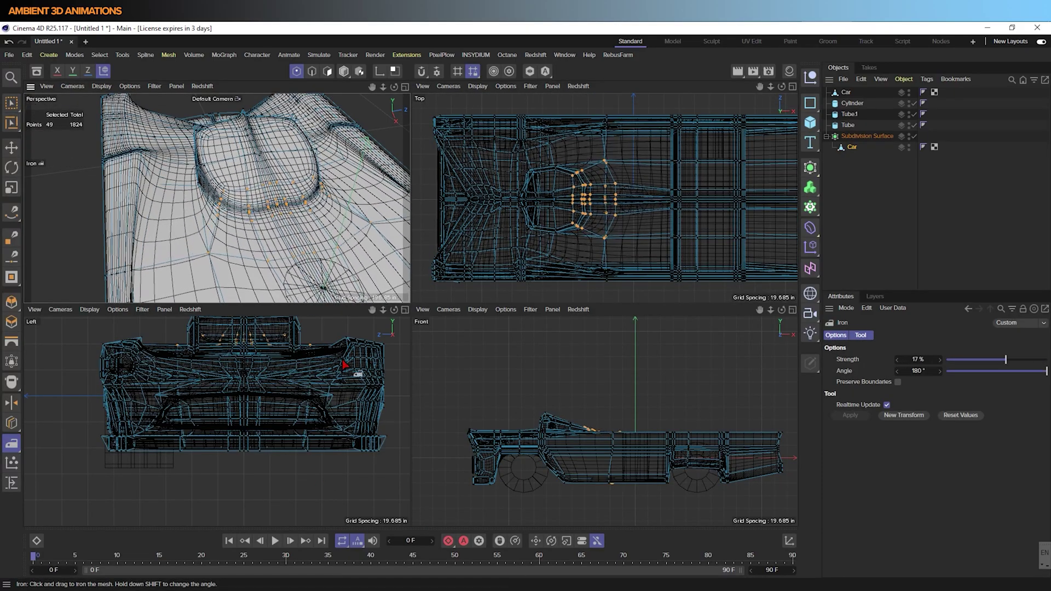
{"action": "key", "text": "s"}
{"action": "left_click", "coordinate": [11, 101]}
{"action": "left_click", "coordinate": [52, 136]}
{"action": "key", "text": "s"}
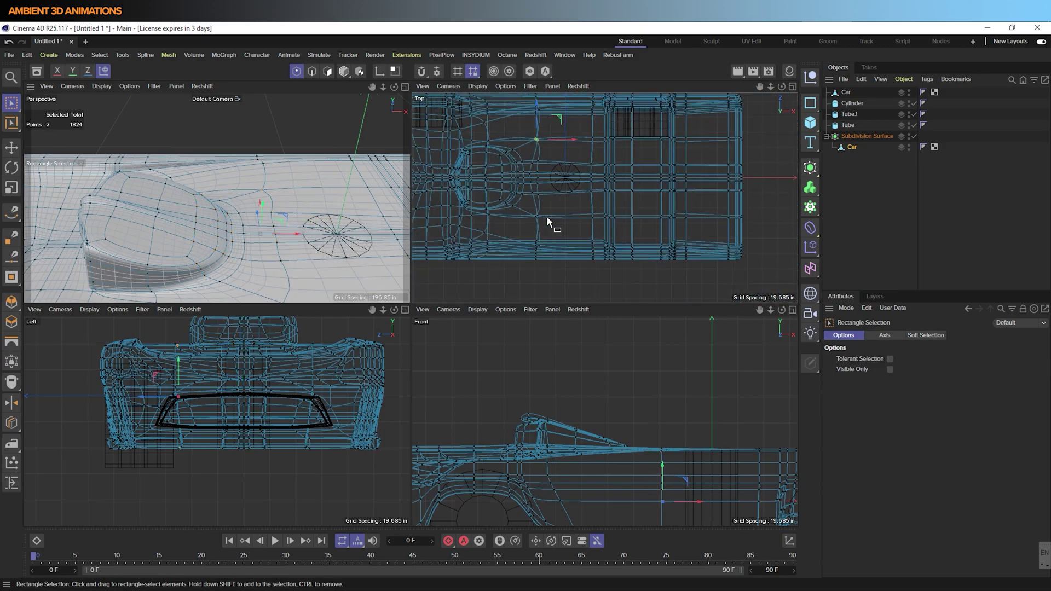
{"action": "left_click_drag", "start_coordinate": [529, 105], "coordinate": [529, 106]}
Iron the selected hood points (M~G) and reframe the car in the views.
{"action": "key", "text": "m"}
{"action": "key", "text": "g"}
{"action": "key", "text": "h"}
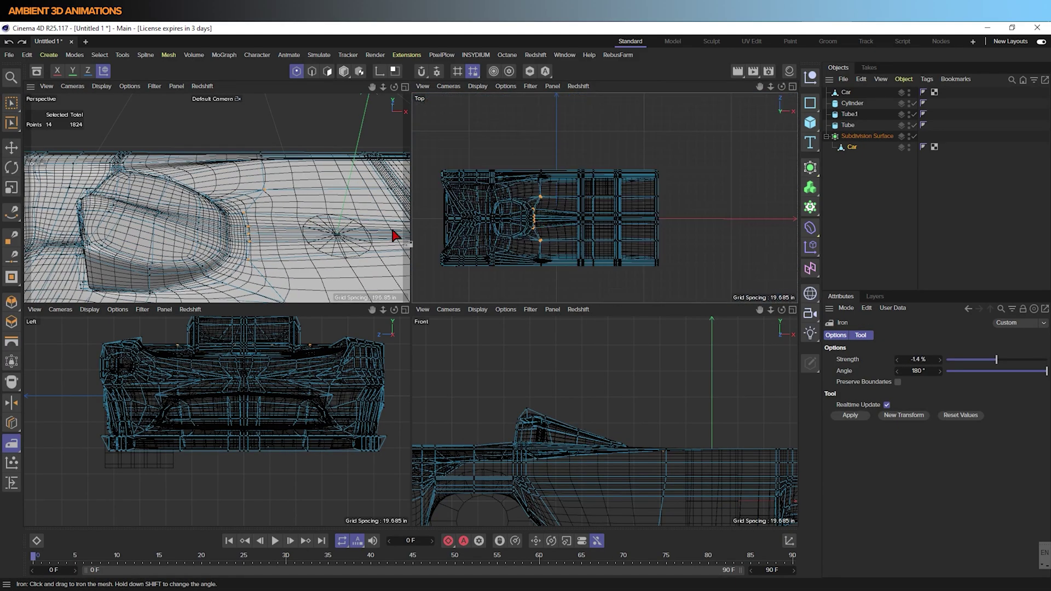
{"action": "key", "text": "h"}
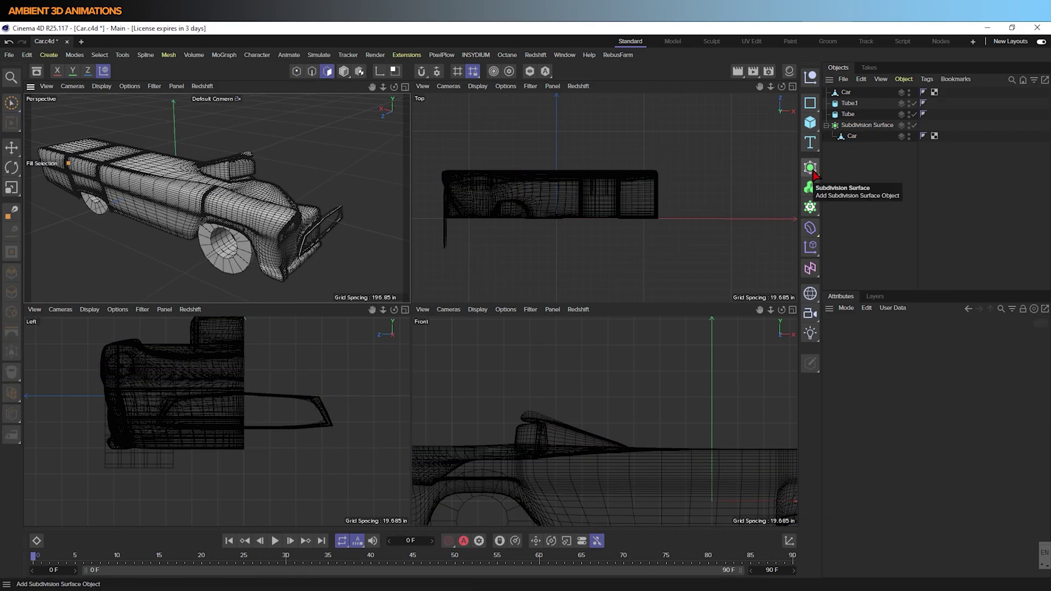
Nest the Subdivision Surface under a Symmetry object mirroring across the XY plane.
{"action": "left_click_drag", "start_coordinate": [867, 136], "coordinate": [854, 92]}
{"action": "left_click", "coordinate": [878, 359]}
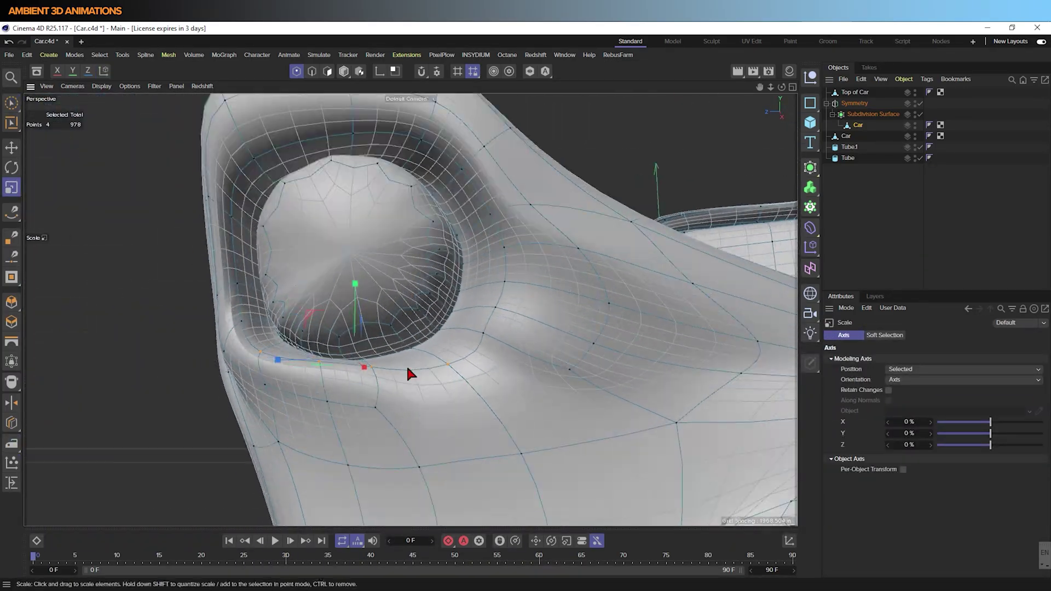
{"action": "middle_click", "coordinate": [408, 369]}
{"action": "left_click", "coordinate": [168, 54]}
{"action": "left_click", "coordinate": [427, 170]}
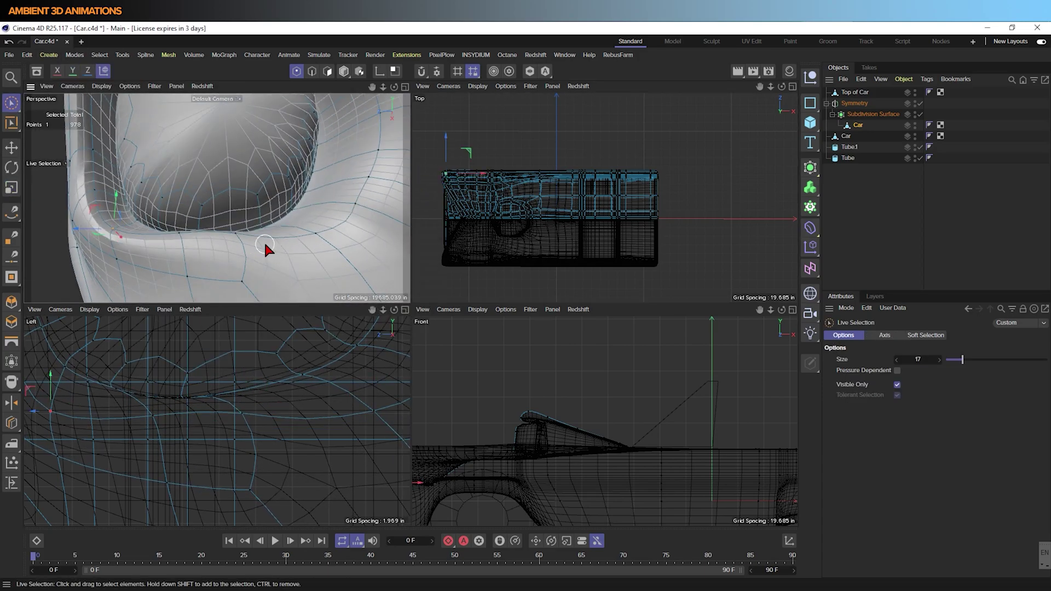
Select polygons on the wheel arch below the headlight using paint selection.
{"action": "left_click", "coordinate": [251, 233]}
{"action": "left_click_drag", "start_coordinate": [313, 179], "coordinate": [337, 240], "text": "alt"}
{"action": "left_click_drag", "start_coordinate": [177, 215], "coordinate": [402, 415], "text": "alt"}
{"action": "left_click", "coordinate": [122, 219]}
{"action": "key", "text": "Return"}
{"action": "key", "text": "Return"}
{"action": "left_click", "coordinate": [201, 179]}
{"action": "middle_click", "coordinate": [201, 179]}
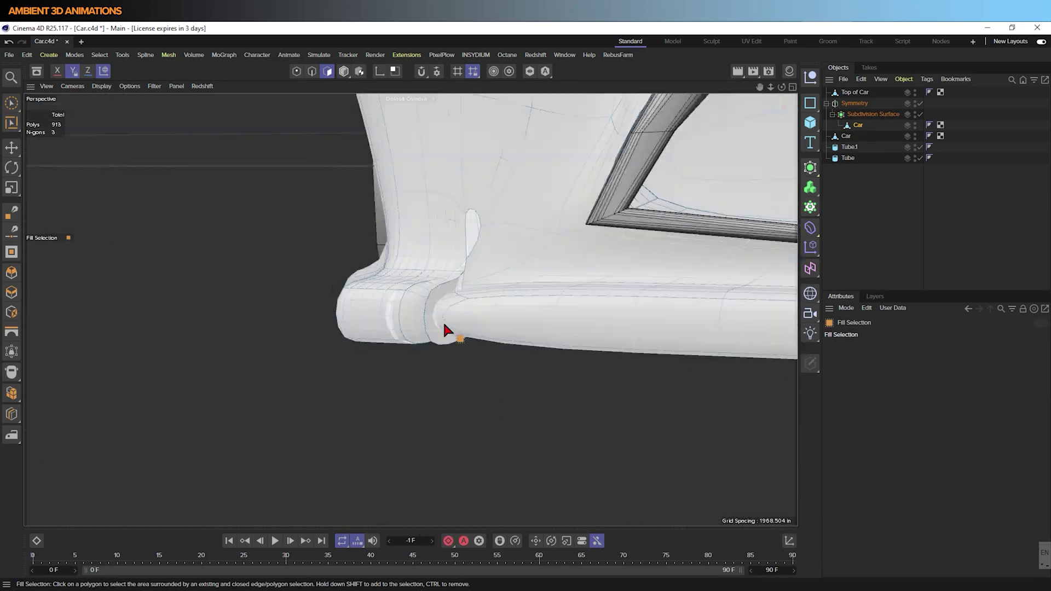
{"action": "left_click_drag", "start_coordinate": [446, 331], "coordinate": [501, 247], "text": "alt"}
{"action": "key", "text": "9"}
{"action": "left_click", "coordinate": [427, 285]}
Bridge two arch edges with a new polygon to fill the gap beneath the headlight.
{"action": "key", "text": "b"}
{"action": "key", "text": "ctrl+z"}
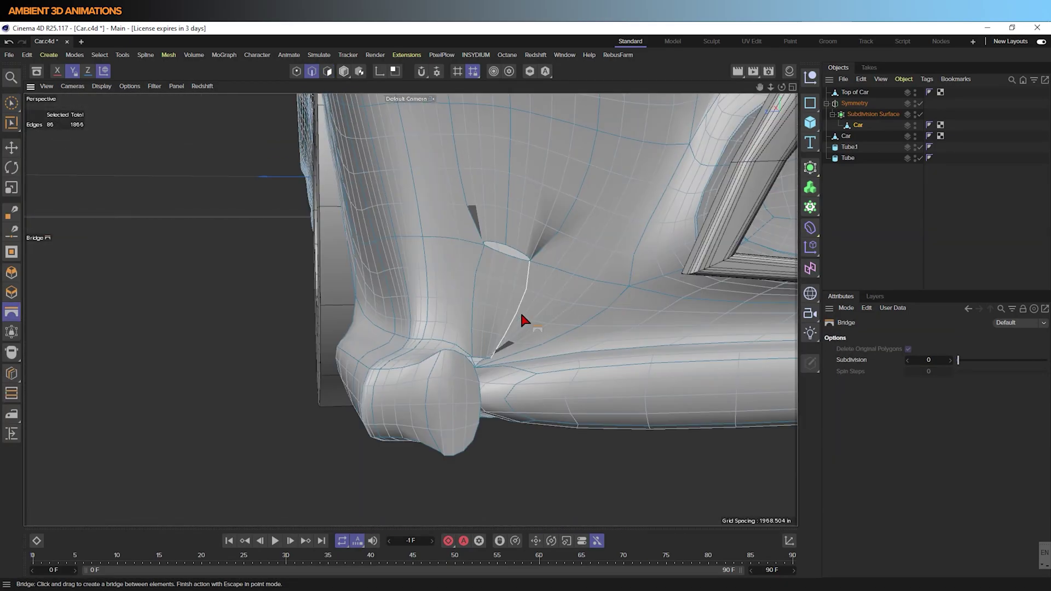
{"action": "left_click_drag", "start_coordinate": [523, 320], "coordinate": [240, 400]}
{"action": "key", "text": "Return"}
{"action": "key", "text": "m"}
{"action": "key", "text": "g"}
{"action": "key", "text": "Return"}
{"action": "key", "text": "e"}
Select the polygons across the bumper recess and its lower-left corner.
{"action": "key", "text": "9"}
{"action": "left_click", "coordinate": [240, 400], "text": "shift"}
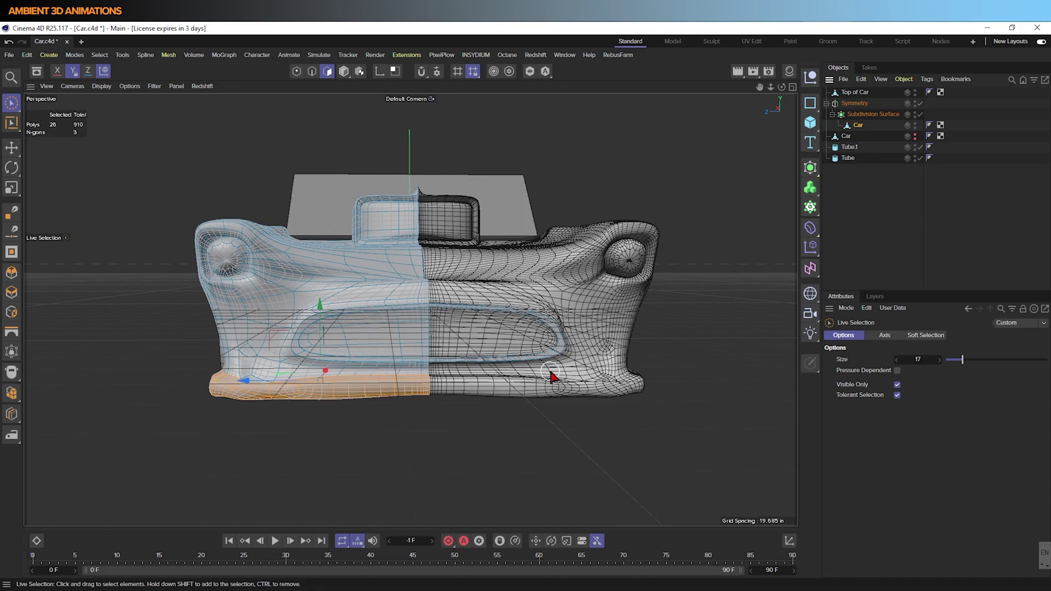
{"action": "left_click_drag", "start_coordinate": [404, 349], "coordinate": [27, 105], "text": "alt"}
{"action": "key", "text": "u"}
{"action": "key", "text": "l"}
{"action": "key", "text": "9"}
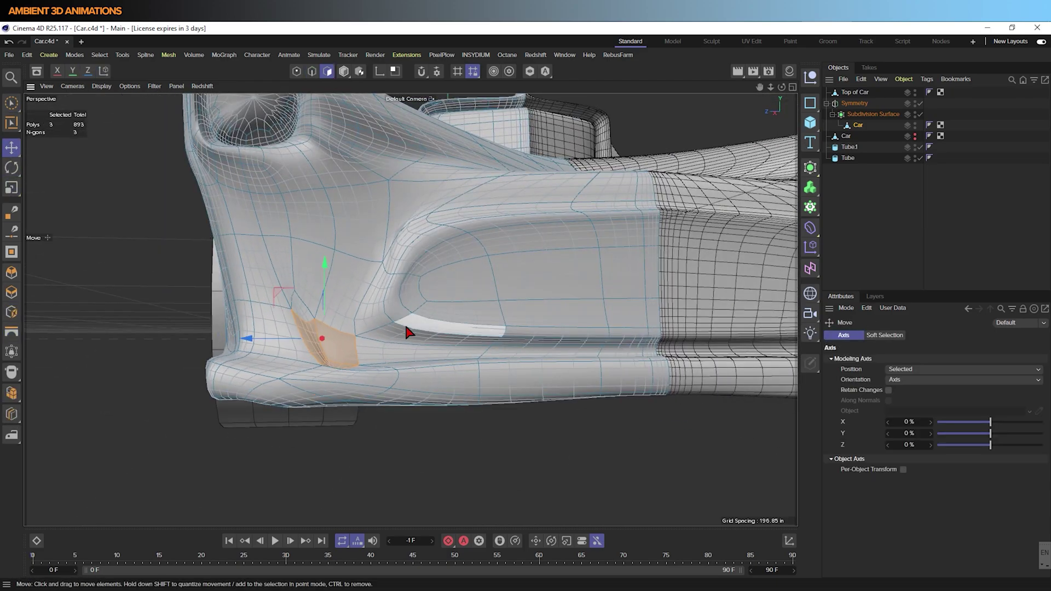
{"action": "mouse_move", "coordinate": [408, 332]}
{"action": "left_mouse_down", "text": "alt"}
{"action": "mouse_move", "coordinate": [369, 270]}
{"action": "mouse_move", "coordinate": [376, 323]}
{"action": "mouse_move", "coordinate": [438, 307]}
{"action": "mouse_move", "coordinate": [403, 335]}
{"action": "left_mouse_up", "text": "alt"}
{"action": "key", "text": "9"}
{"action": "left_click", "coordinate": [475, 282]}
{"action": "scroll", "coordinate": [530, 254], "scroll_direction": "up", "scroll_amount": 5}
{"action": "left_click_drag", "start_coordinate": [530, 254], "coordinate": [659, 415], "text": "shift"}
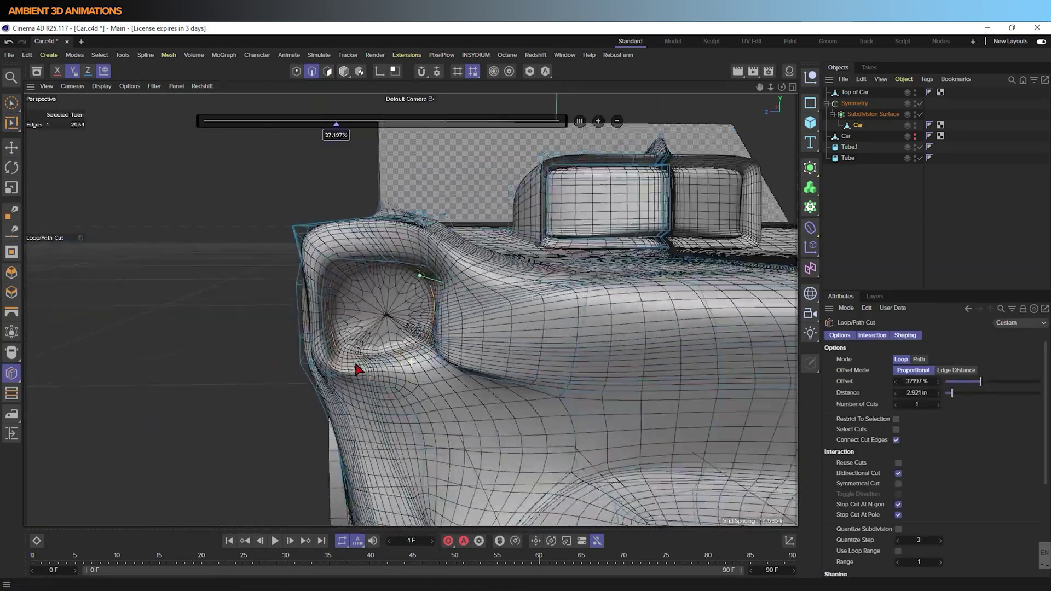
Close the polygon hole beneath the headlight.
{"action": "left_click_drag", "start_coordinate": [354, 364], "coordinate": [453, 368], "text": "alt"}
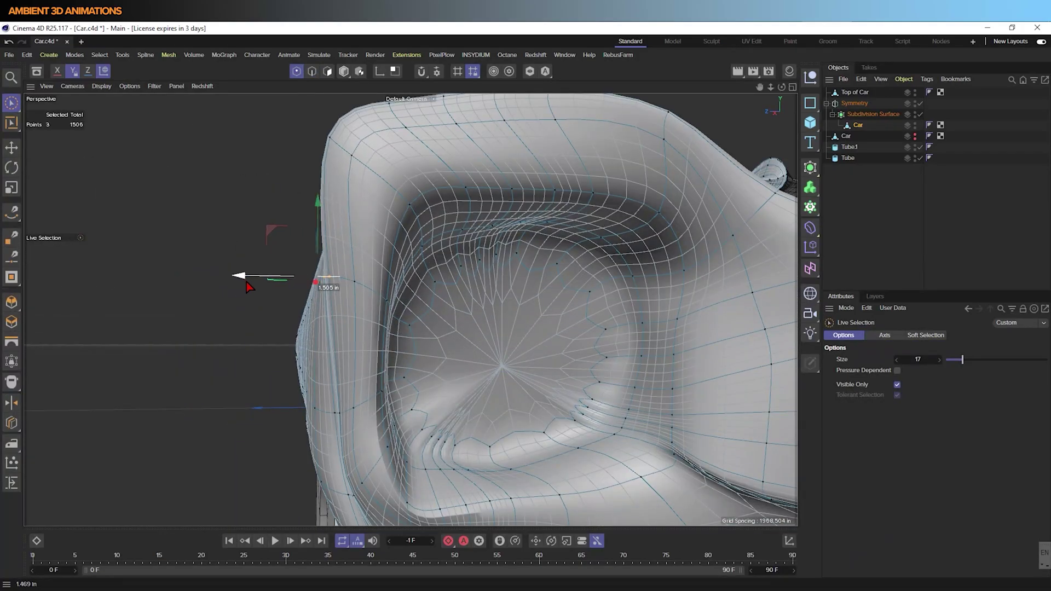
{"action": "scroll", "coordinate": [626, 436], "scroll_direction": "down", "scroll_amount": 3}
{"action": "scroll", "coordinate": [626, 436], "scroll_direction": "down", "scroll_amount": 3}
{"action": "left_click_drag", "start_coordinate": [625, 437], "coordinate": [329, 274], "text": "alt"}
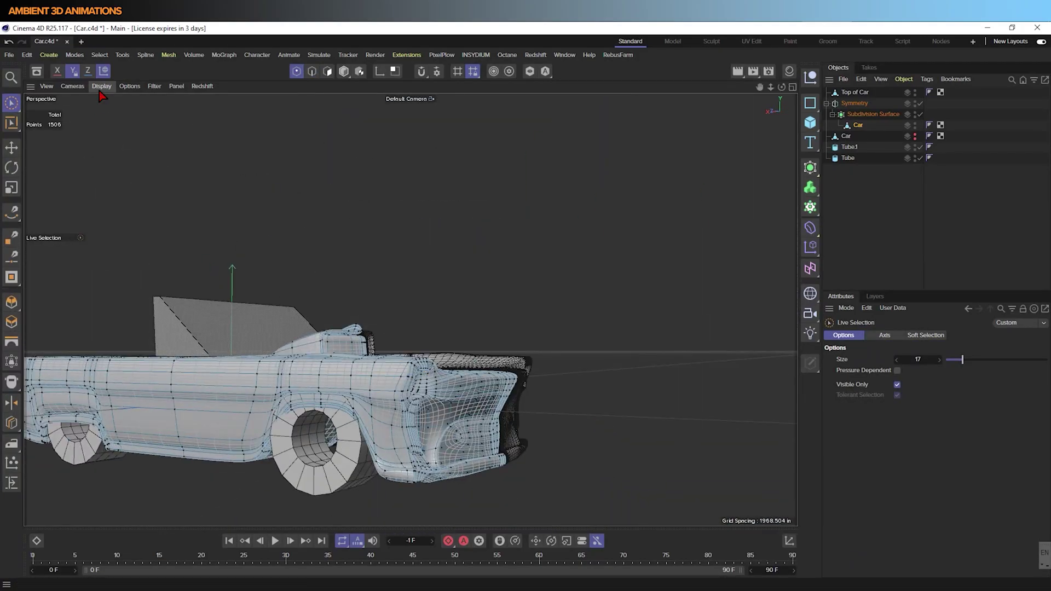
Loop-select the band of polygons along the wheel-arch lip.
{"action": "left_click", "coordinate": [328, 71]}
{"action": "scroll", "coordinate": [383, 328], "scroll_direction": "up", "scroll_amount": 3}
{"action": "left_click_drag", "start_coordinate": [364, 422], "coordinate": [225, 368], "text": "alt"}
{"action": "scroll", "coordinate": [387, 348], "scroll_direction": "down", "scroll_amount": 3}
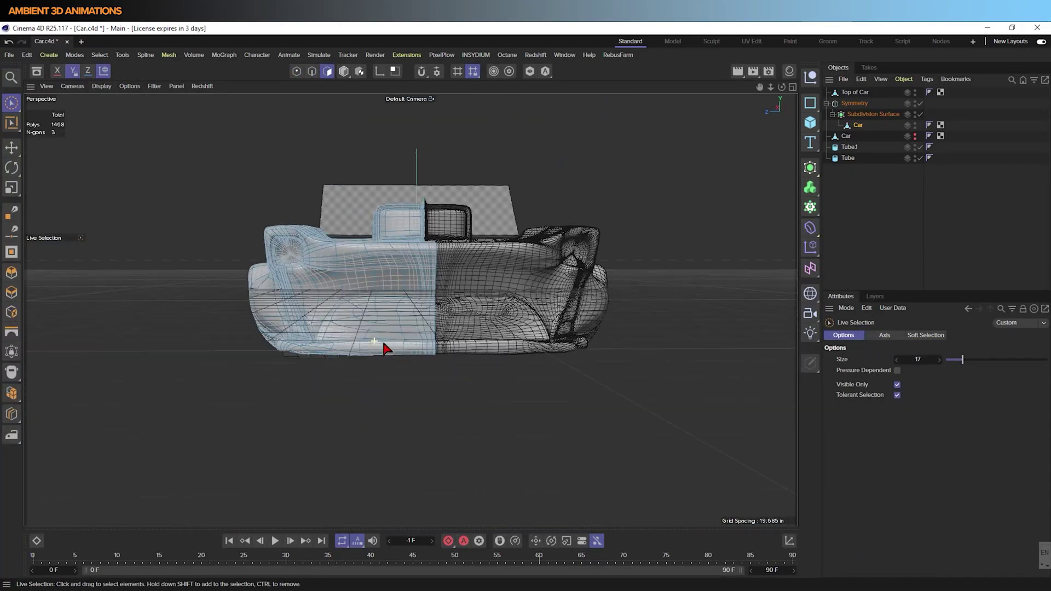
{"action": "scroll", "coordinate": [524, 236], "scroll_direction": "up", "scroll_amount": 5}
{"action": "left_click", "coordinate": [524, 237]}
{"action": "double_click", "coordinate": [523, 237]}
{"action": "scroll", "coordinate": [534, 240], "scroll_direction": "down", "scroll_amount": 2}
Add the arch corner polygons to the lip selection and trim a few away.
{"action": "left_click_drag", "start_coordinate": [534, 239], "coordinate": [525, 377], "text": "alt"}
{"action": "scroll", "coordinate": [524, 377], "scroll_direction": "up", "scroll_amount": 5}
{"action": "left_click_drag", "start_coordinate": [353, 339], "coordinate": [364, 293], "text": "alt"}
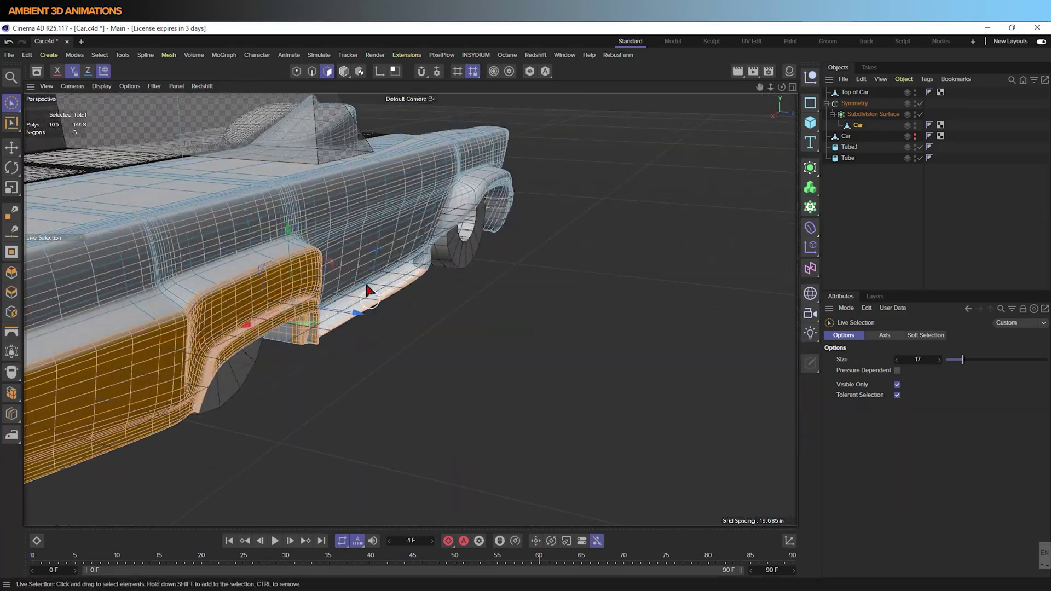
{"action": "scroll", "coordinate": [365, 294], "scroll_direction": "up", "scroll_amount": 3}
{"action": "left_click", "coordinate": [224, 383], "text": "shift"}
{"action": "left_click_drag", "start_coordinate": [224, 383], "coordinate": [343, 359], "text": "alt"}
{"action": "scroll", "coordinate": [457, 455], "scroll_direction": "down", "scroll_amount": 3}
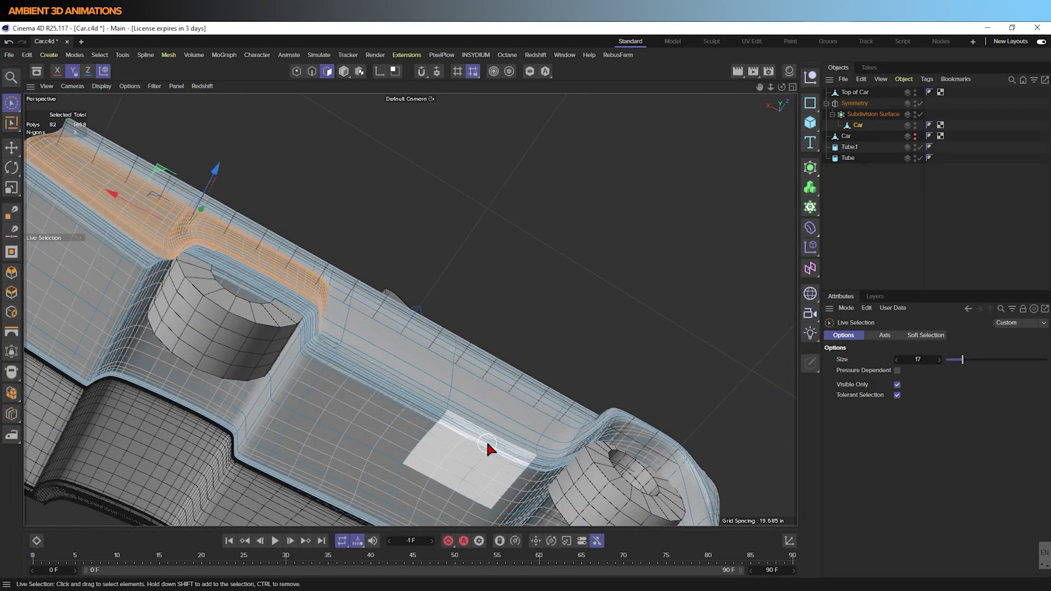
Select the side sill polygons and apply Iron (M~G) to smooth them.
{"action": "left_click_drag", "start_coordinate": [486, 442], "coordinate": [481, 293], "text": "alt"}
{"action": "scroll", "coordinate": [383, 328], "scroll_direction": "up", "scroll_amount": 5}
{"action": "left_click", "coordinate": [372, 323]}
{"action": "scroll", "coordinate": [481, 294], "scroll_direction": "down", "scroll_amount": 5}
{"action": "key", "text": "m"}
{"action": "key", "text": "g"}
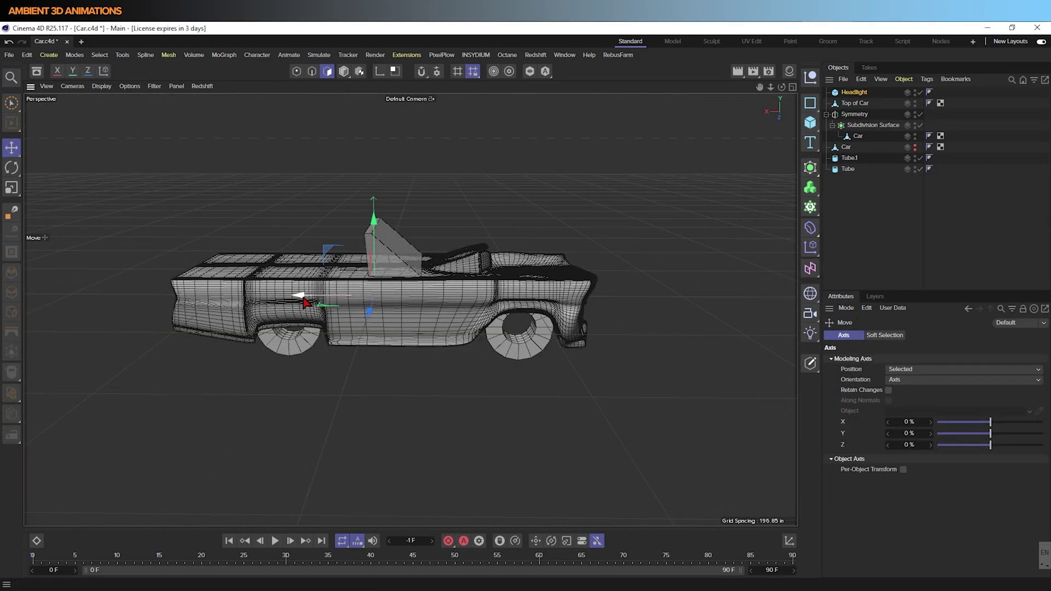
Position the Headlight box at the car's front.
{"action": "left_click_drag", "start_coordinate": [305, 300], "coordinate": [186, 184], "text": "alt"}
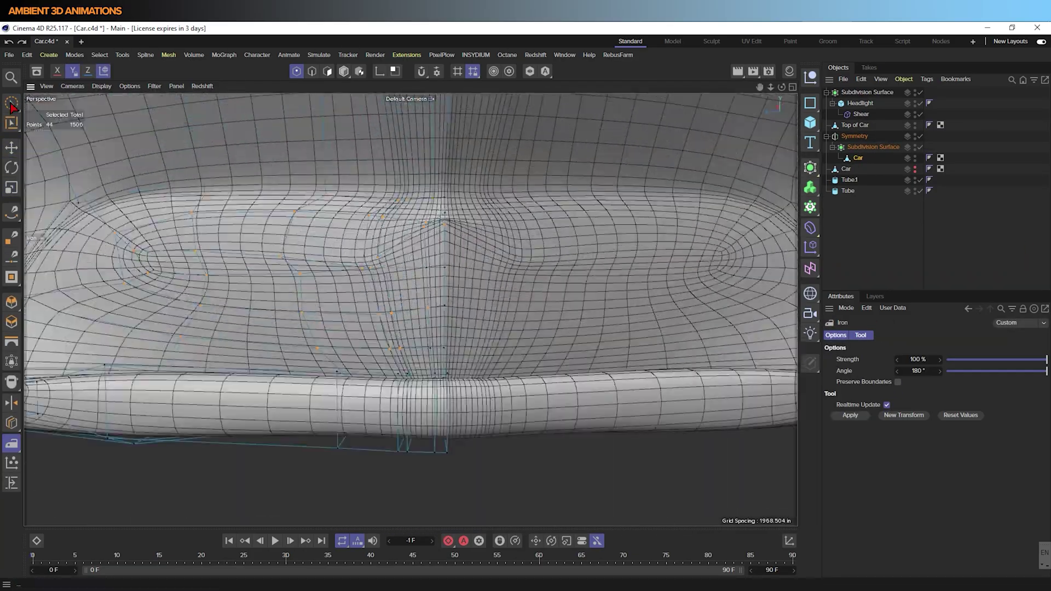
{"action": "left_click_drag", "start_coordinate": [339, 309], "coordinate": [228, 310], "text": "alt"}
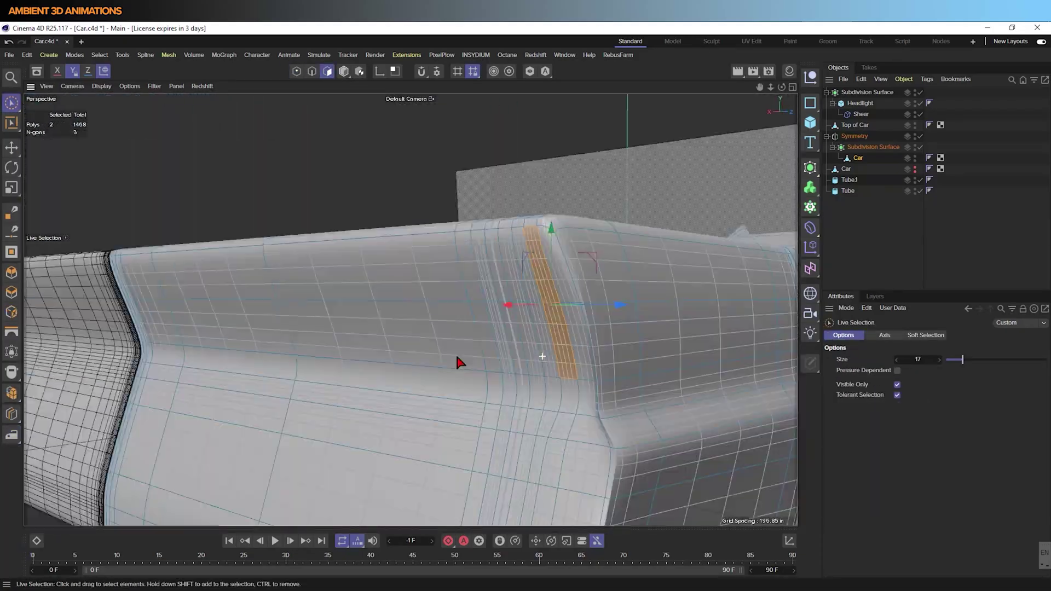
{"action": "left_click_drag", "start_coordinate": [459, 362], "coordinate": [549, 317], "text": "alt"}
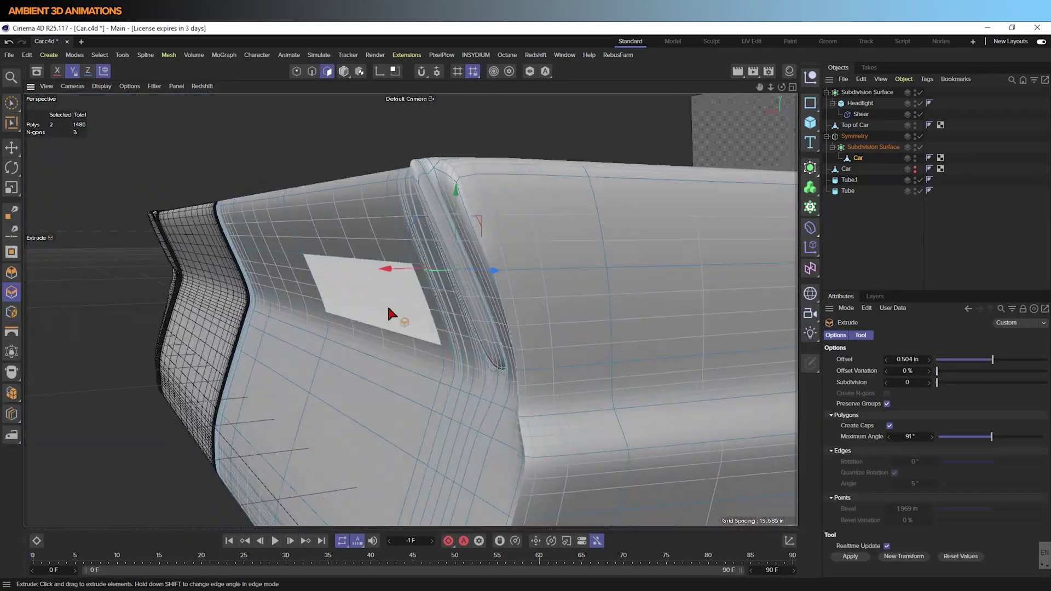
Inset the selected side polygons twice.
{"action": "left_click_drag", "start_coordinate": [388, 310], "coordinate": [470, 272], "text": "alt"}
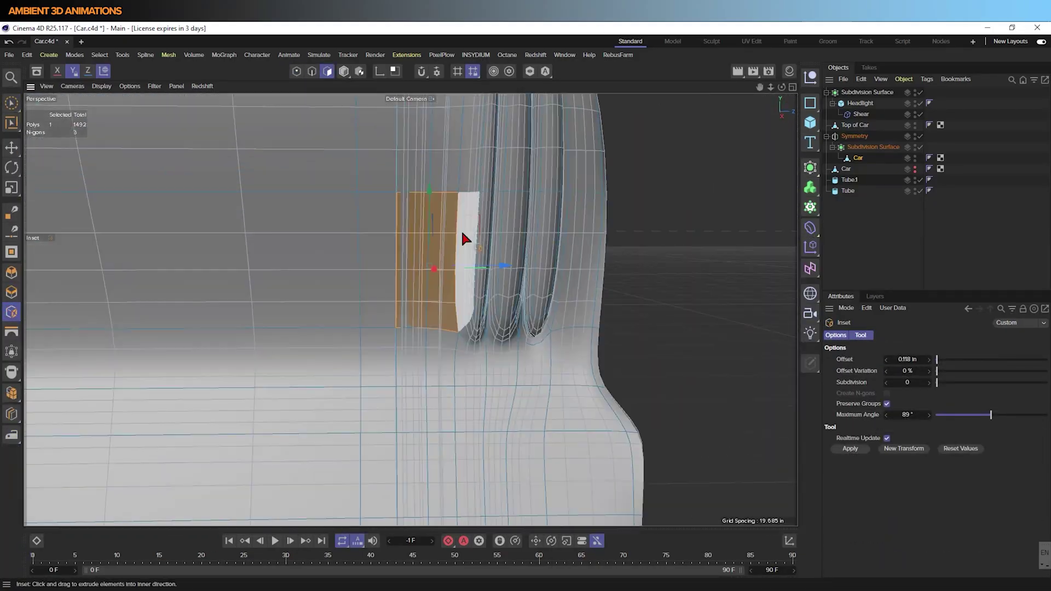
{"action": "key", "text": "i"}
{"action": "left_click_drag", "start_coordinate": [436, 245], "coordinate": [503, 247]}
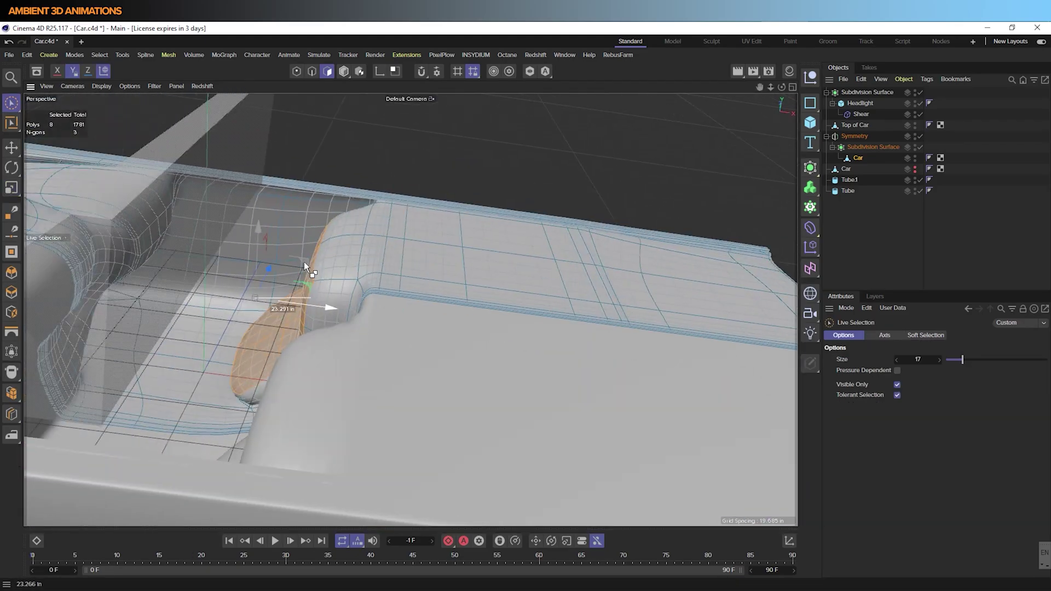
Rotate, move and thin the interior polygon strip, adding edge loops with K~L.
{"action": "key", "text": "r"}
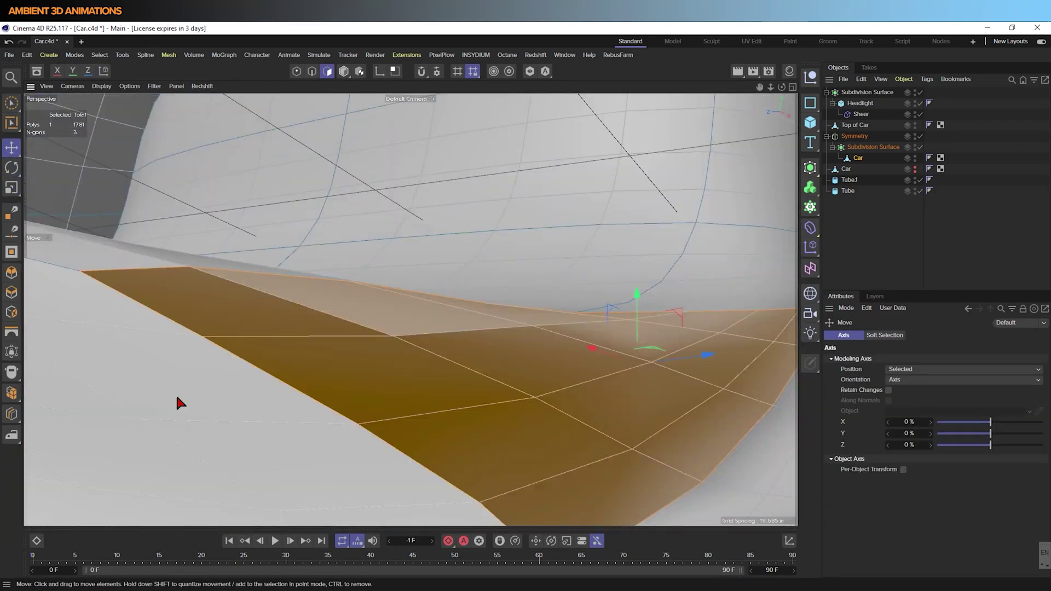
{"action": "key", "text": "e"}
{"action": "key", "text": "r"}
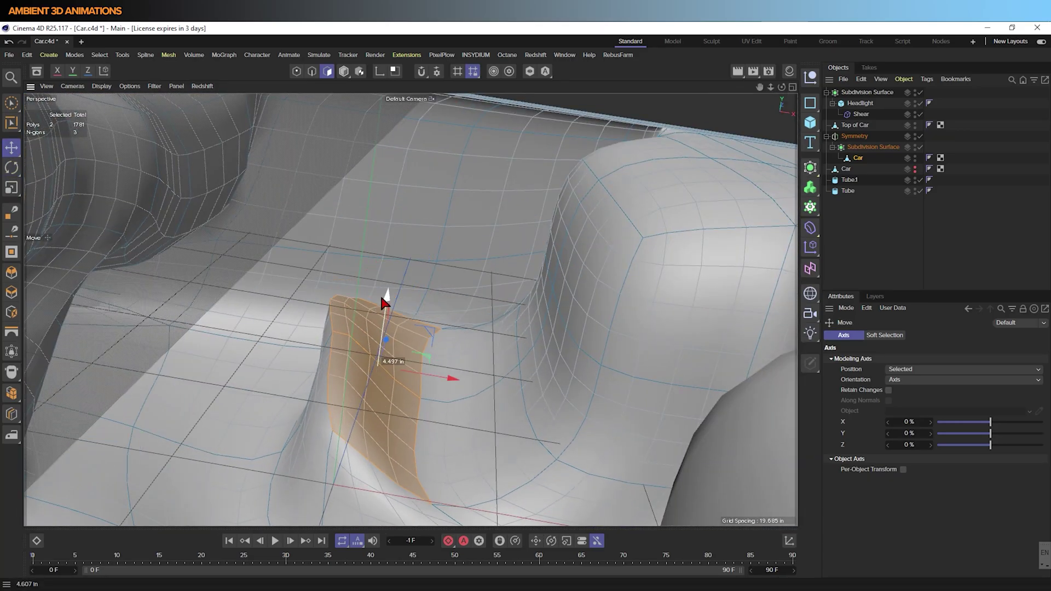
{"action": "key", "text": "k"}
{"action": "key", "text": "l"}
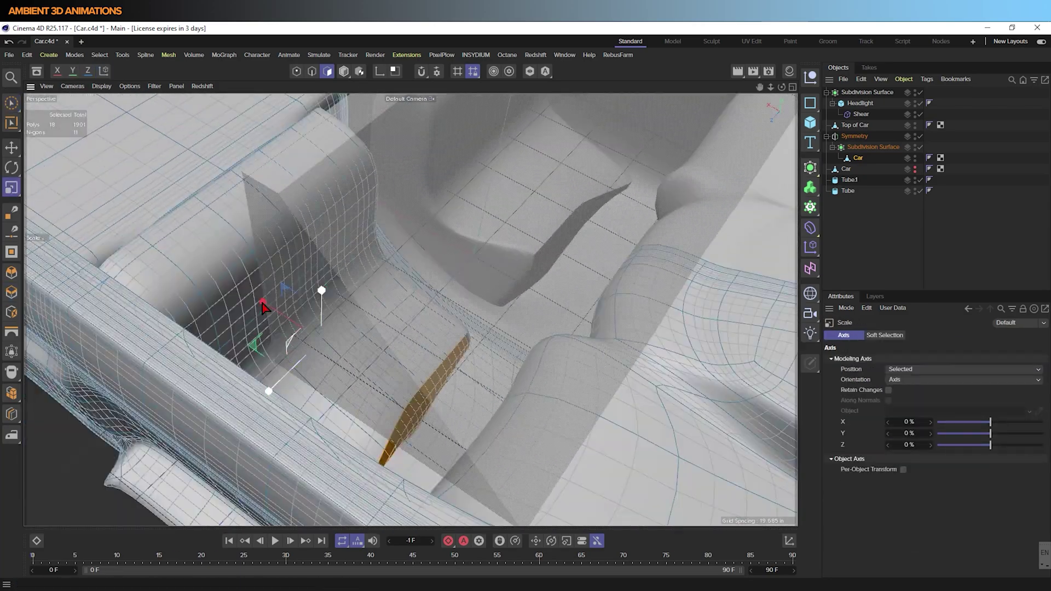
{"action": "key", "text": "t"}
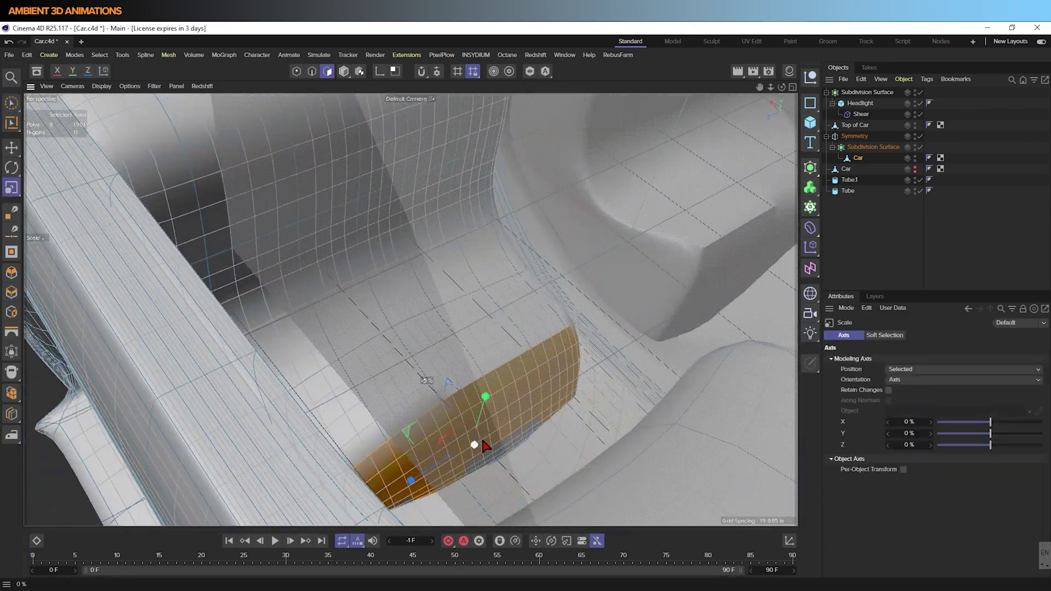
{"action": "left_click_drag", "start_coordinate": [471, 438], "coordinate": [489, 419]}
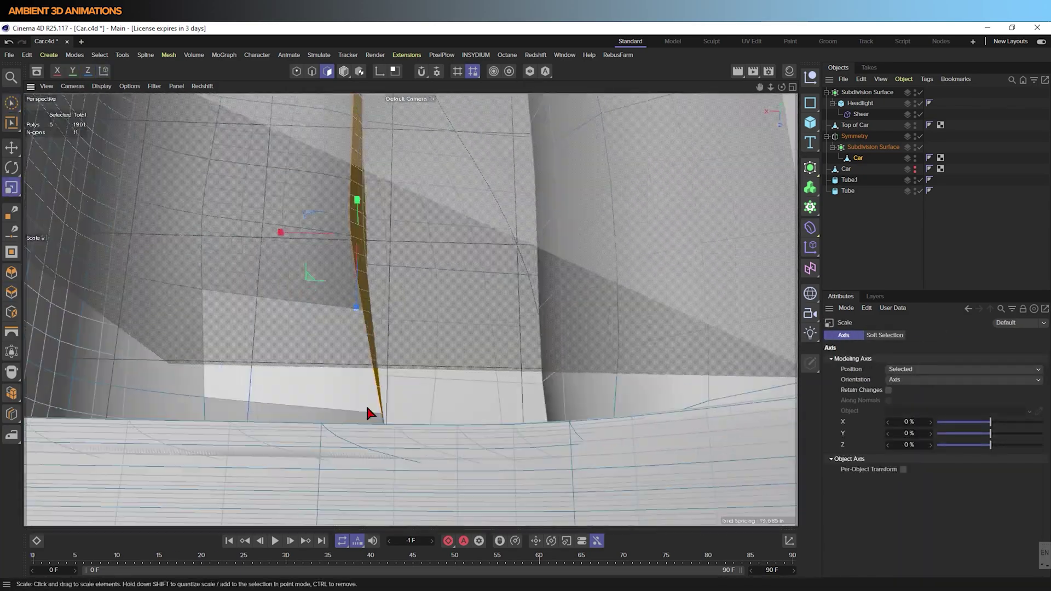
{"action": "key", "text": "e"}
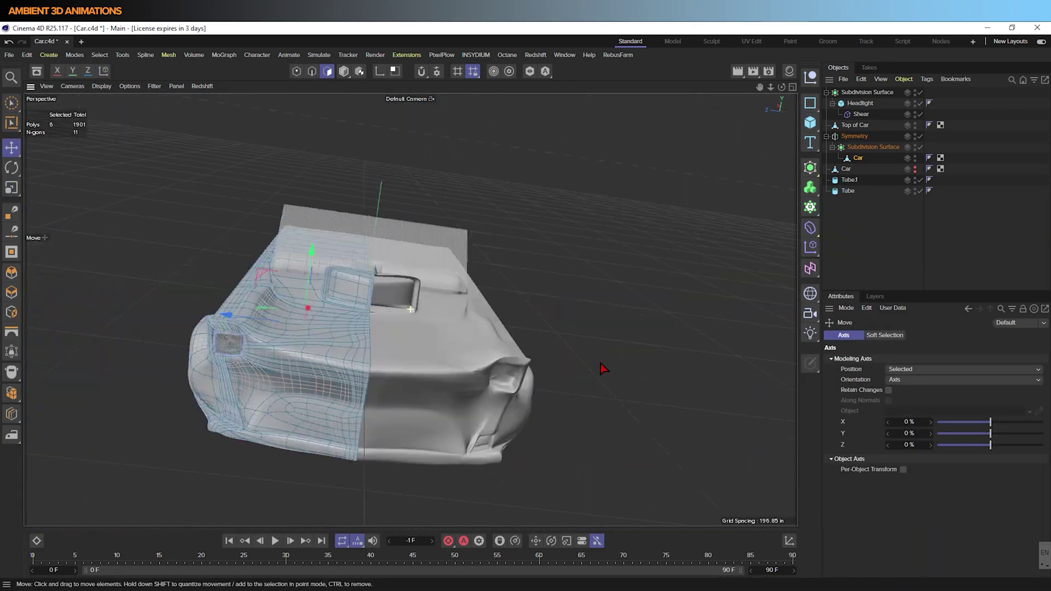
{"action": "key", "text": "9"}
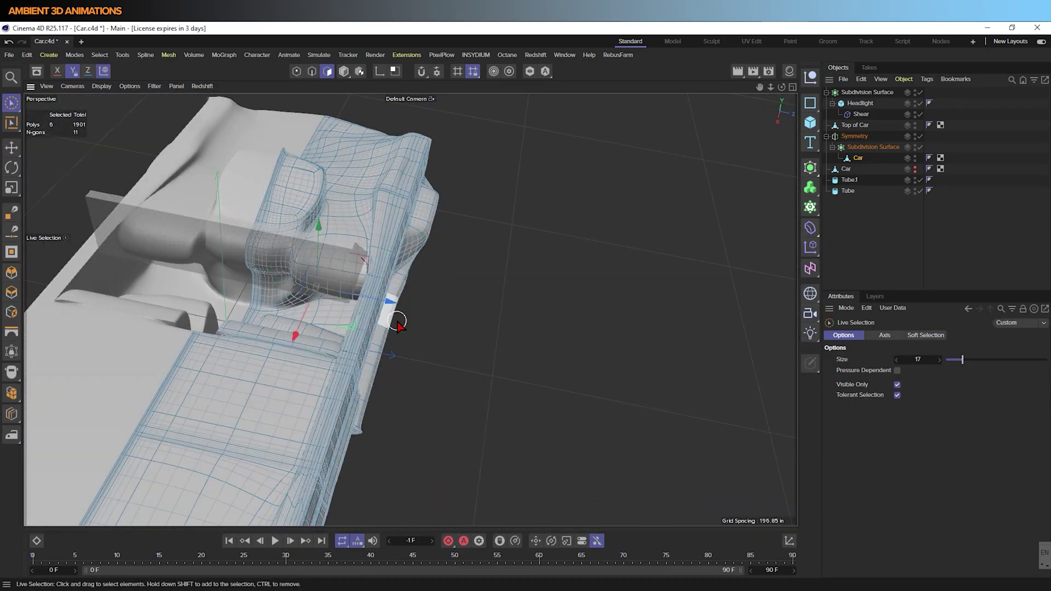
{"action": "left_click_drag", "start_coordinate": [398, 323], "coordinate": [786, 178], "text": "alt"}
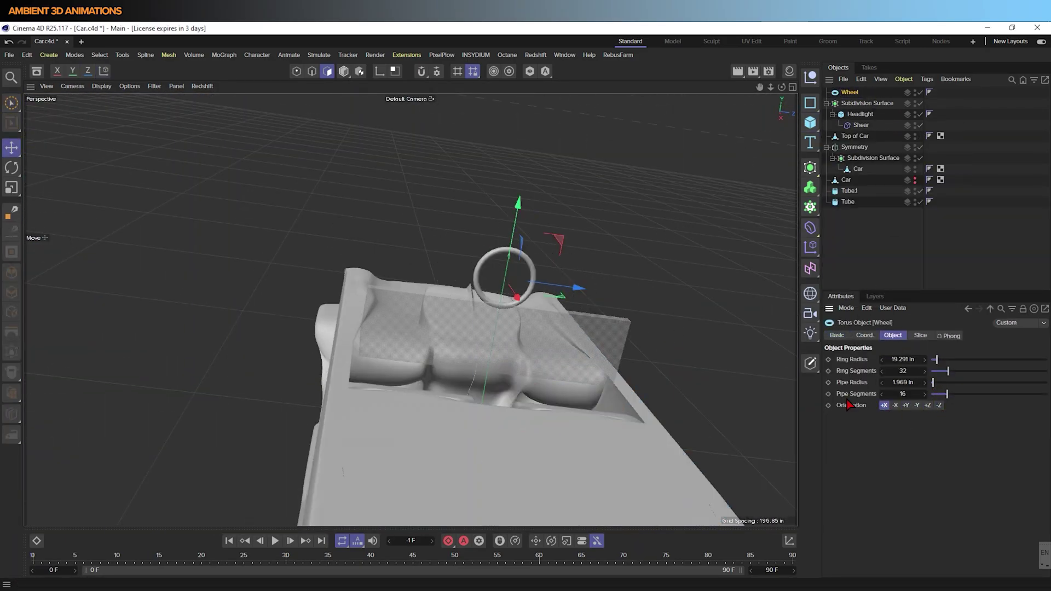
Rotate the Wheel torus, set Ring Segments to 94, and make it editable.
{"action": "key", "text": "r"}
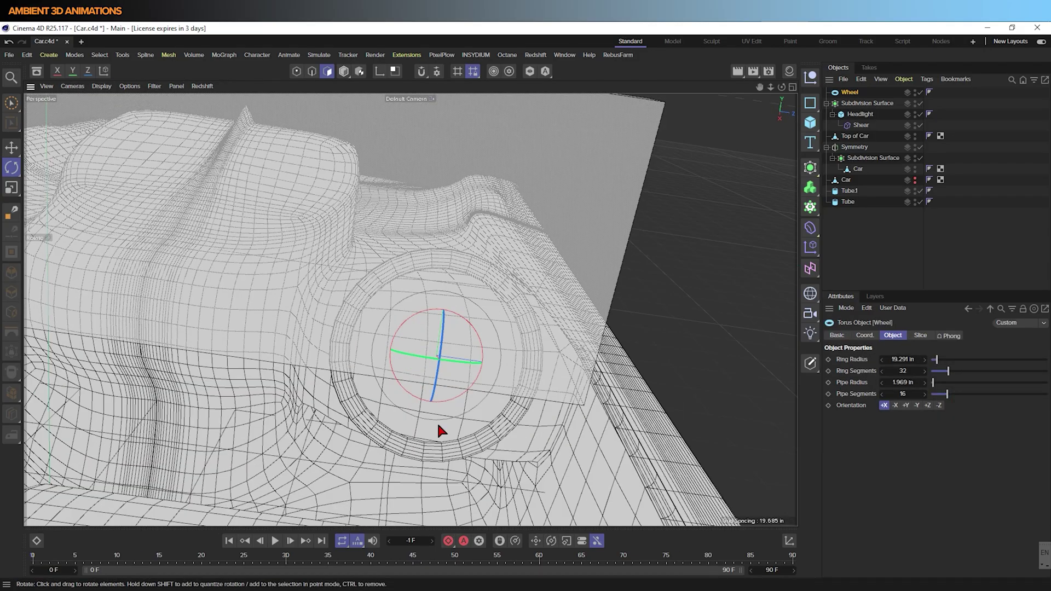
{"action": "left_click_drag", "start_coordinate": [984, 370], "coordinate": [986, 371]}
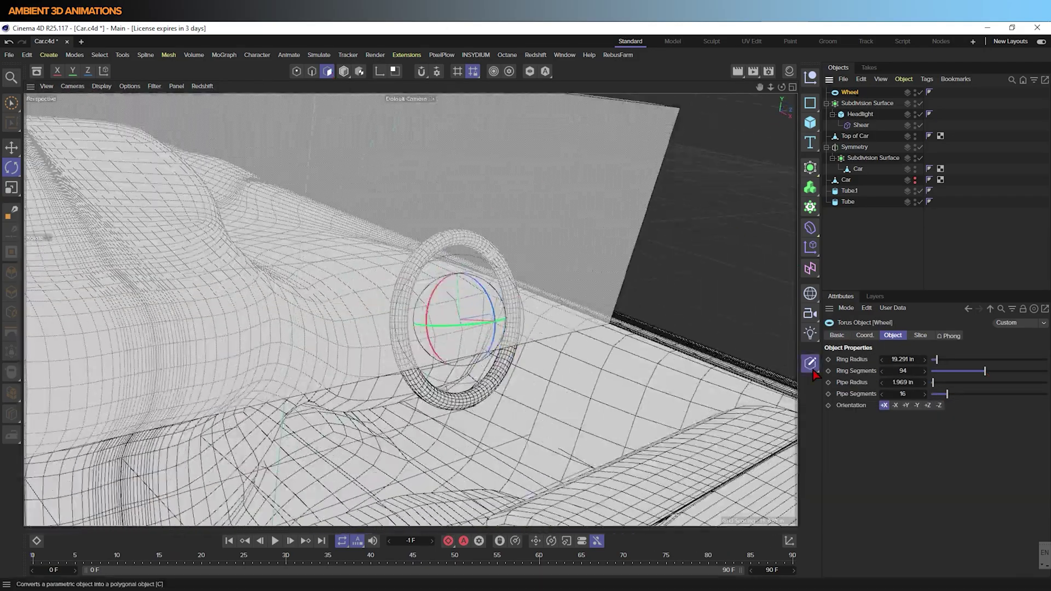
{"action": "key", "text": "c"}
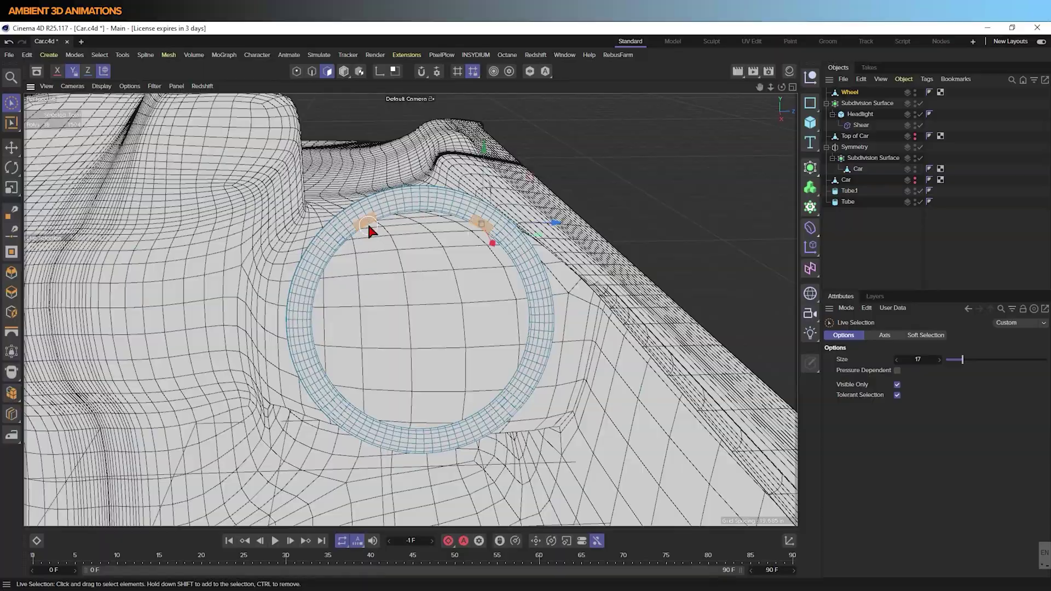
{"action": "key", "text": "t"}
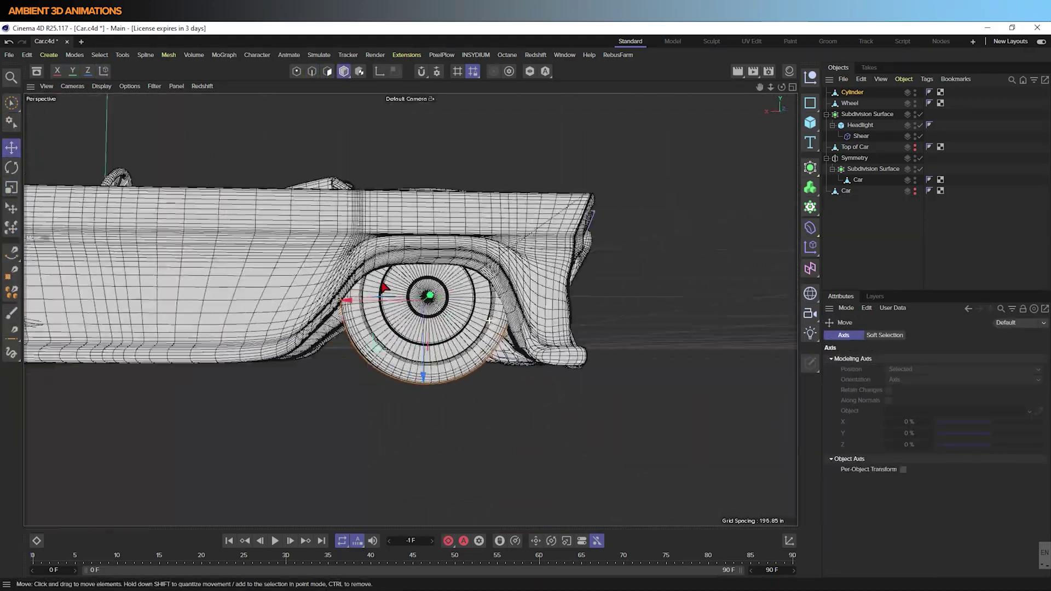
Nest the Wheel objects under the Car body in the Object Manager.
{"action": "left_click_drag", "start_coordinate": [385, 287], "coordinate": [640, 272], "text": "alt"}
{"action": "left_click", "coordinate": [641, 272]}
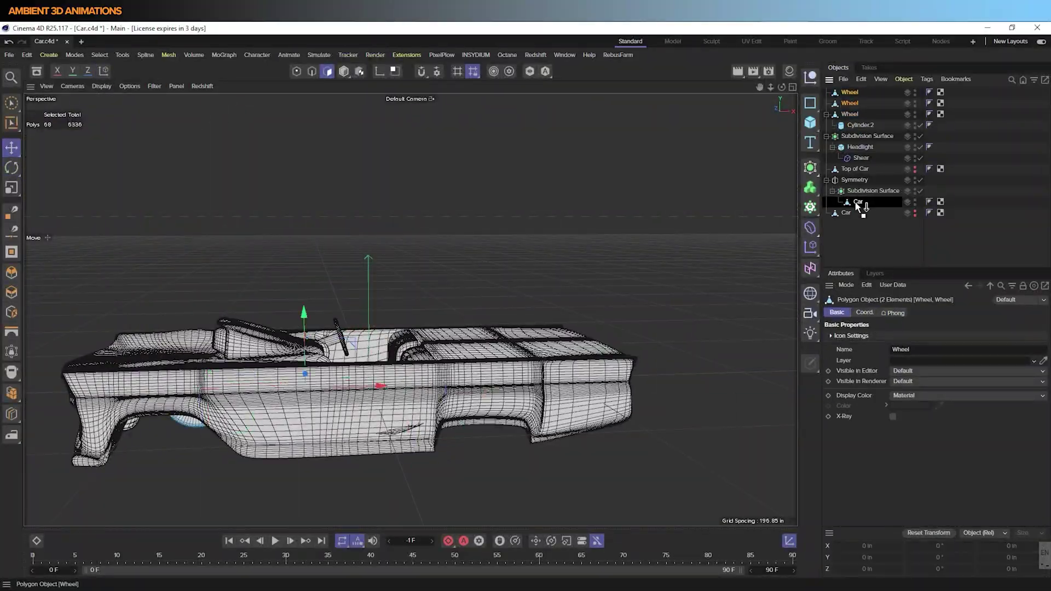
{"action": "left_click_drag", "start_coordinate": [858, 206], "coordinate": [858, 204]}
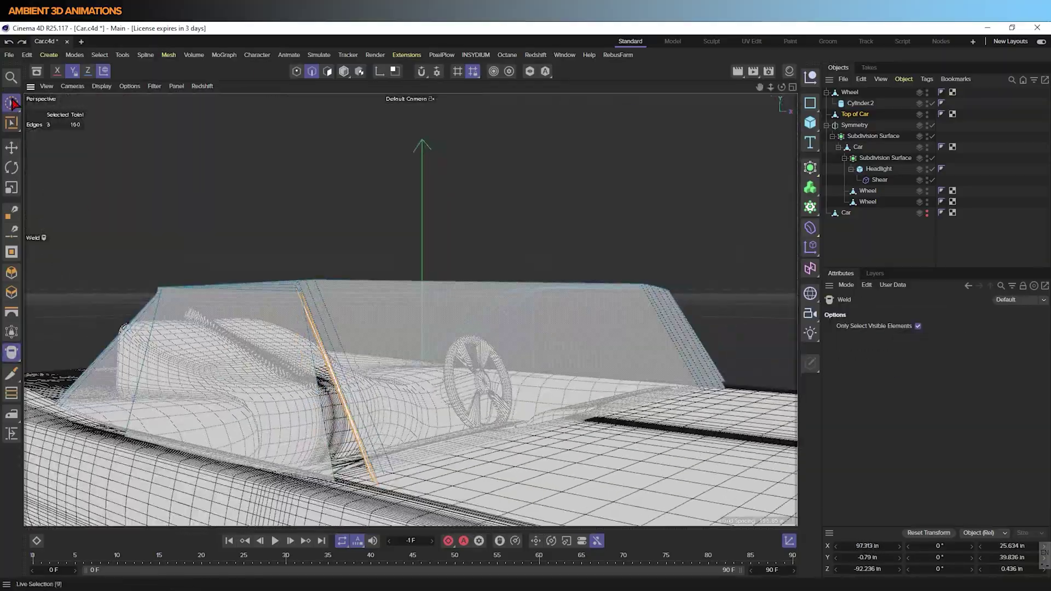
Scale and move the Top of Car shell, then smooth its surface with Iron.
{"action": "left_click", "coordinate": [11, 103]}
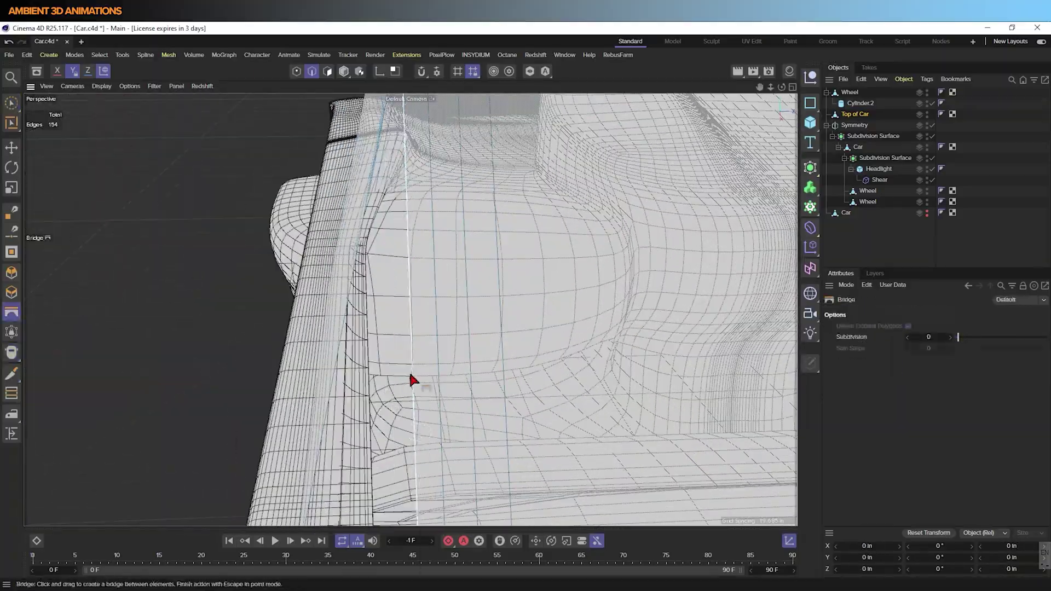
{"action": "left_click_drag", "start_coordinate": [409, 371], "coordinate": [526, 383], "text": "alt"}
{"action": "key", "text": "space"}
{"action": "key", "text": "t"}
{"action": "left_click_drag", "start_coordinate": [269, 425], "coordinate": [544, 294], "text": "alt"}
{"action": "key", "text": "Return"}
{"action": "key", "text": "e"}
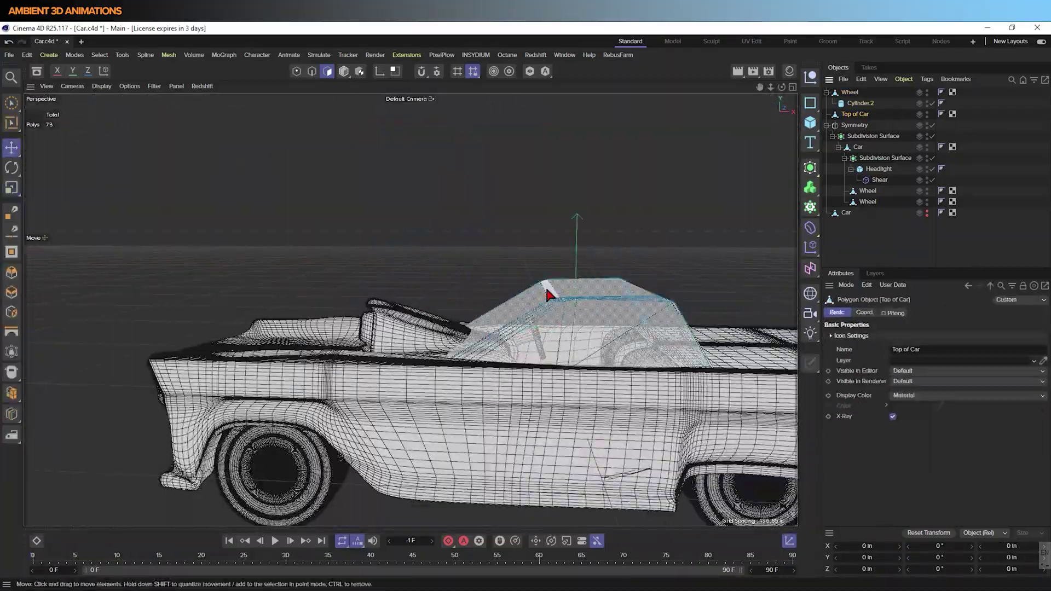
{"action": "key", "text": "Return"}
{"action": "left_click_drag", "start_coordinate": [637, 148], "coordinate": [356, 328], "text": "alt"}
{"action": "left_click", "coordinate": [10, 415]}
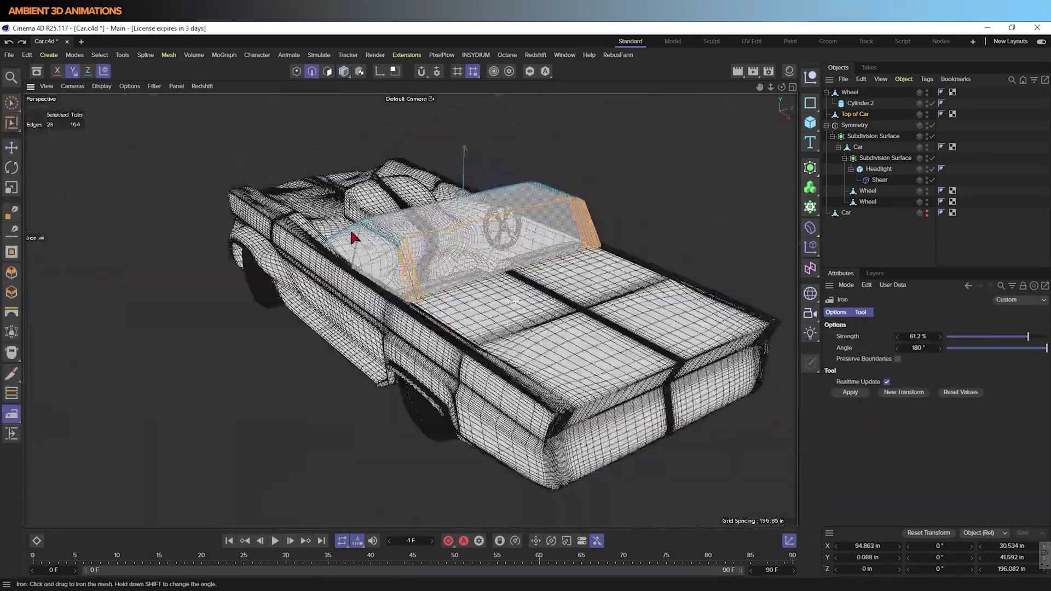
{"action": "right_click_drag", "start_coordinate": [329, 273], "coordinate": [381, 199], "text": "alt"}
{"action": "left_click_drag", "start_coordinate": [382, 199], "coordinate": [493, 300], "text": "alt"}
Select the car-top points and shrink them by 10% in the four-view layout.
{"action": "left_click", "coordinate": [11, 103]}
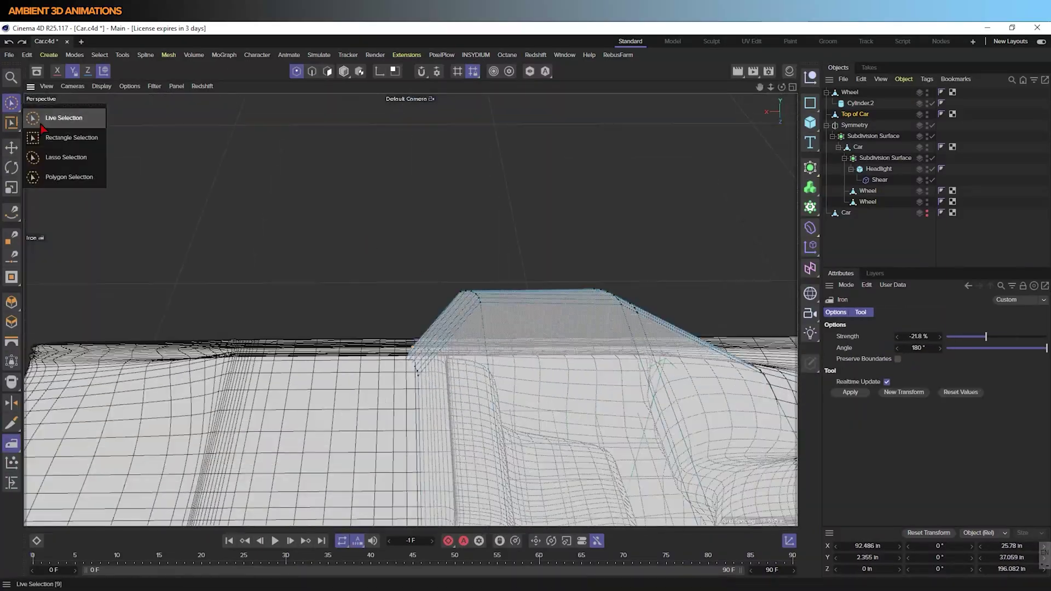
{"action": "left_click", "coordinate": [74, 120]}
{"action": "left_click_drag", "start_coordinate": [474, 262], "coordinate": [357, 230], "text": "alt"}
{"action": "key", "text": "r"}
{"action": "key", "text": "0"}
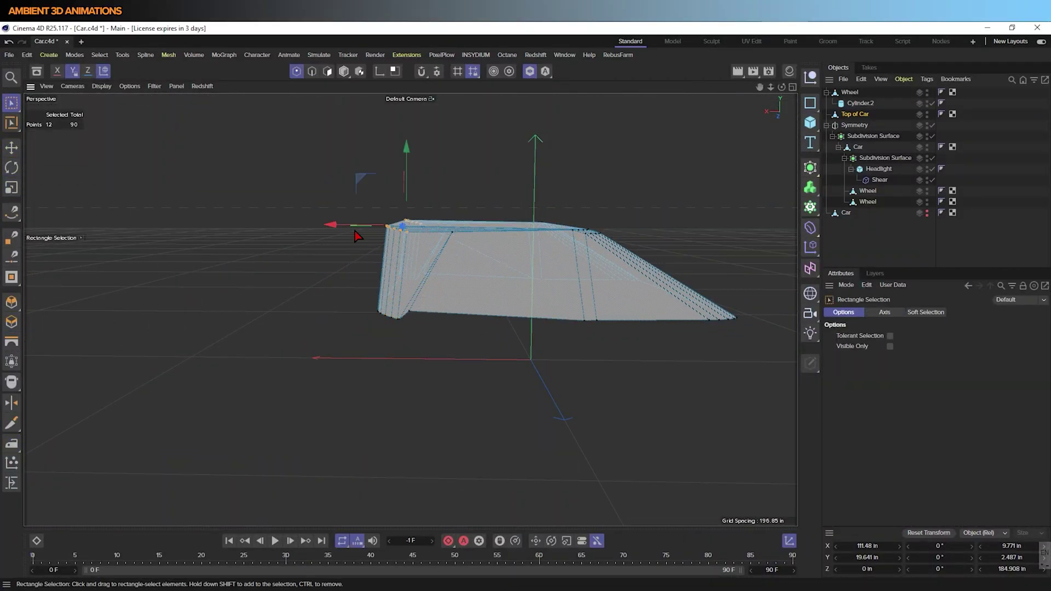
{"action": "left_click_drag", "start_coordinate": [318, 181], "coordinate": [569, 290], "text": "shift"}
{"action": "key", "text": "F5"}
{"action": "key", "text": "t"}
{"action": "left_click_drag", "start_coordinate": [306, 201], "coordinate": [279, 201]}
{"action": "key", "text": "F1"}
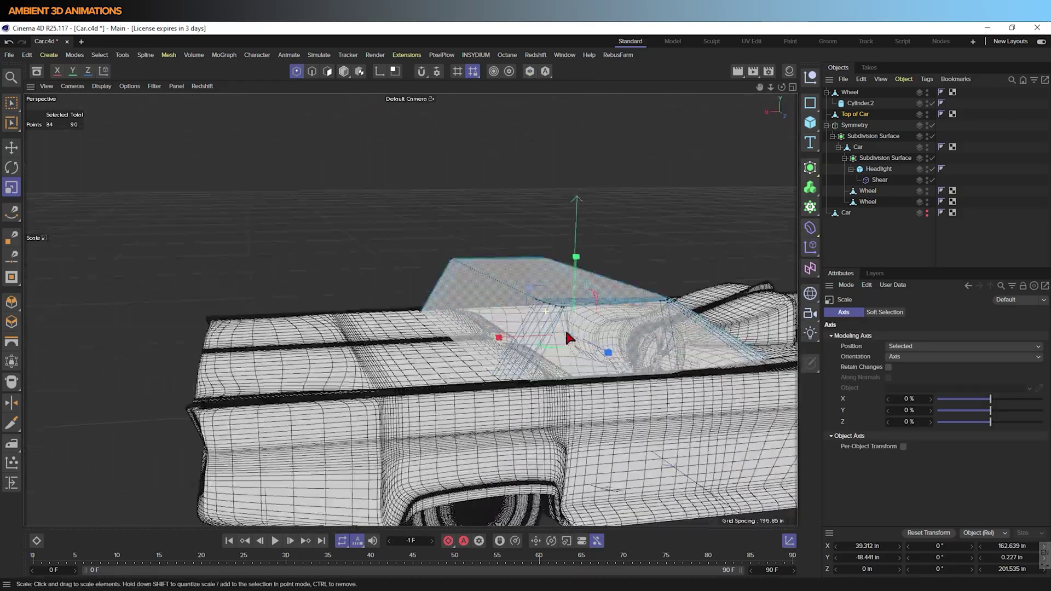
Bevel the car top's outline edges and open the Redshift RenderView.
{"action": "left_click", "coordinate": [11, 103]}
{"action": "left_click", "coordinate": [73, 120]}
{"action": "left_click_drag", "start_coordinate": [632, 378], "coordinate": [555, 268], "text": "alt"}
{"action": "key", "text": "m"}
{"action": "key", "text": "s"}
{"action": "key", "text": "0"}
{"action": "scroll", "coordinate": [443, 373], "scroll_direction": "up", "scroll_amount": 3}
{"action": "scroll", "coordinate": [443, 373], "scroll_direction": "down", "scroll_amount": 3}
{"action": "key", "text": "alt+r"}
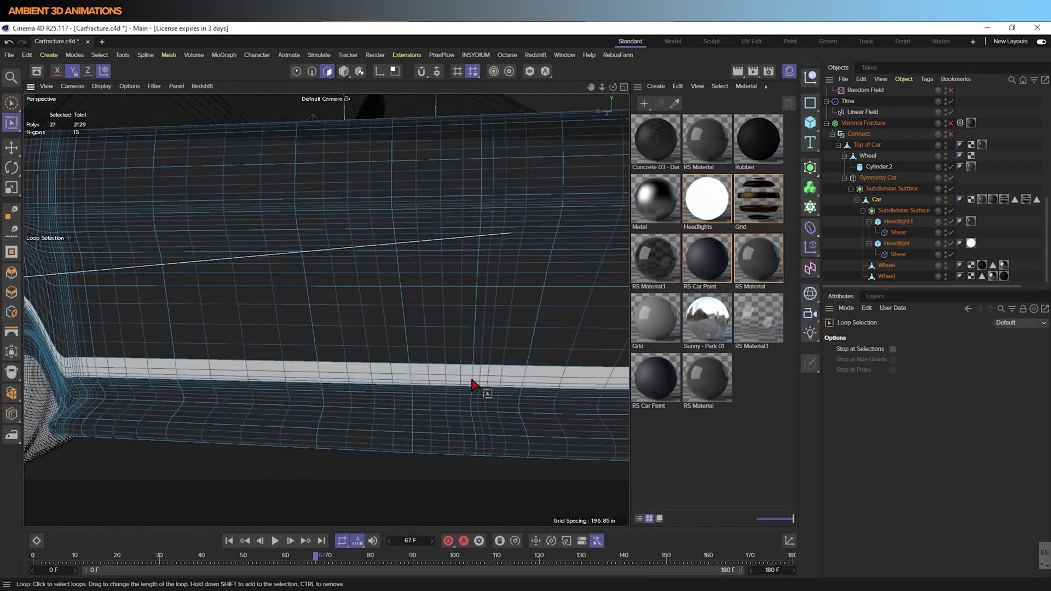
Cut a vertical edge loop through the car's side to outline a door.
{"action": "left_click", "coordinate": [480, 374]}
{"action": "key", "text": "k"}
{"action": "key", "text": "l"}
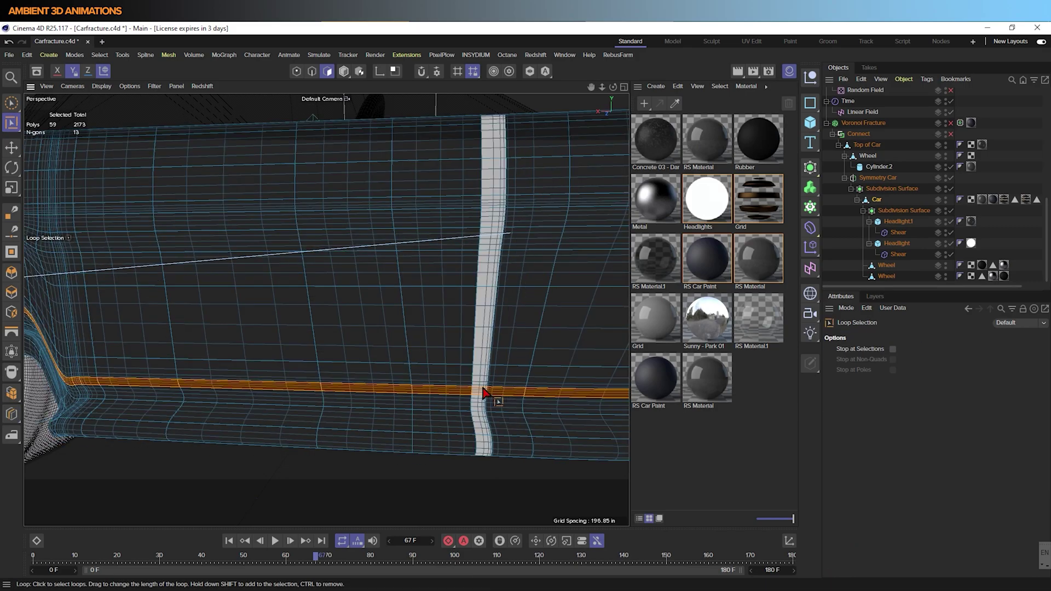
{"action": "left_click", "coordinate": [605, 406]}
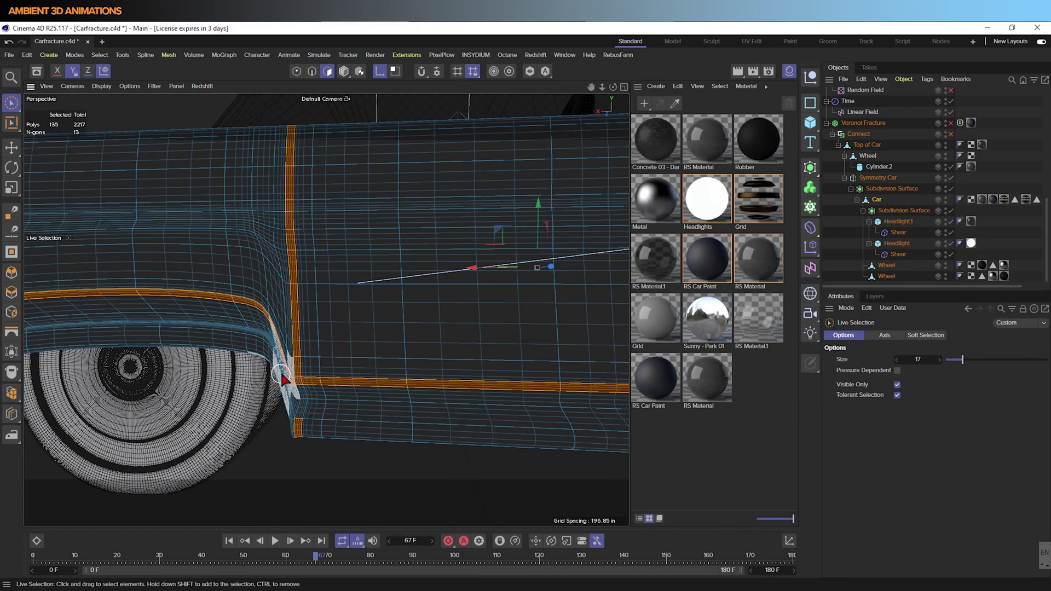
Fill-select and extrude the door panel, then start the Redshift IPR render.
{"action": "left_click_drag", "start_coordinate": [287, 362], "coordinate": [295, 351], "text": "alt"}
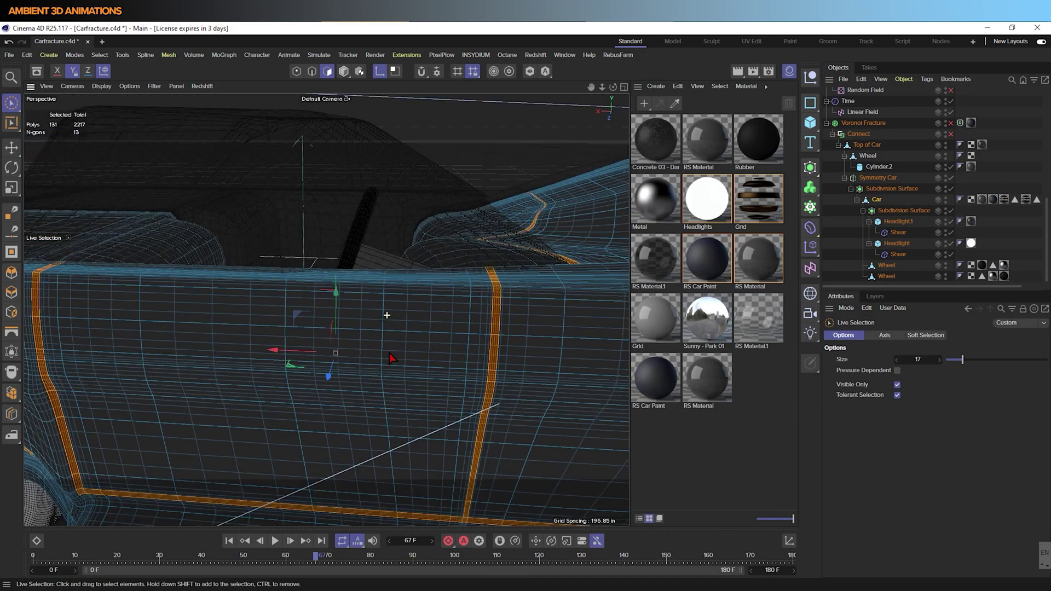
{"action": "key", "text": "u"}
{"action": "key", "text": "f"}
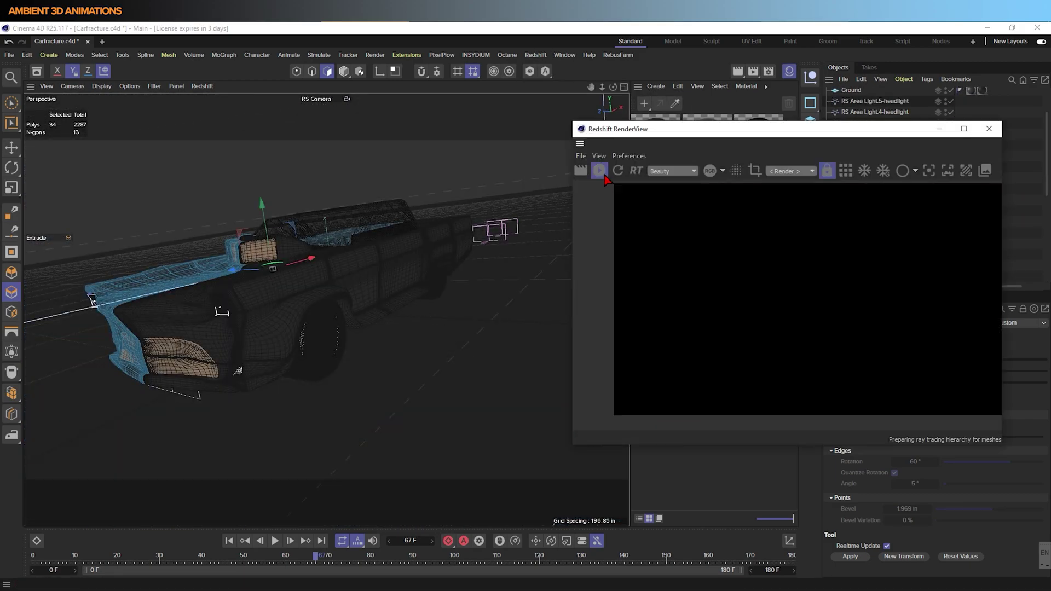
{"action": "left_click", "coordinate": [599, 171]}
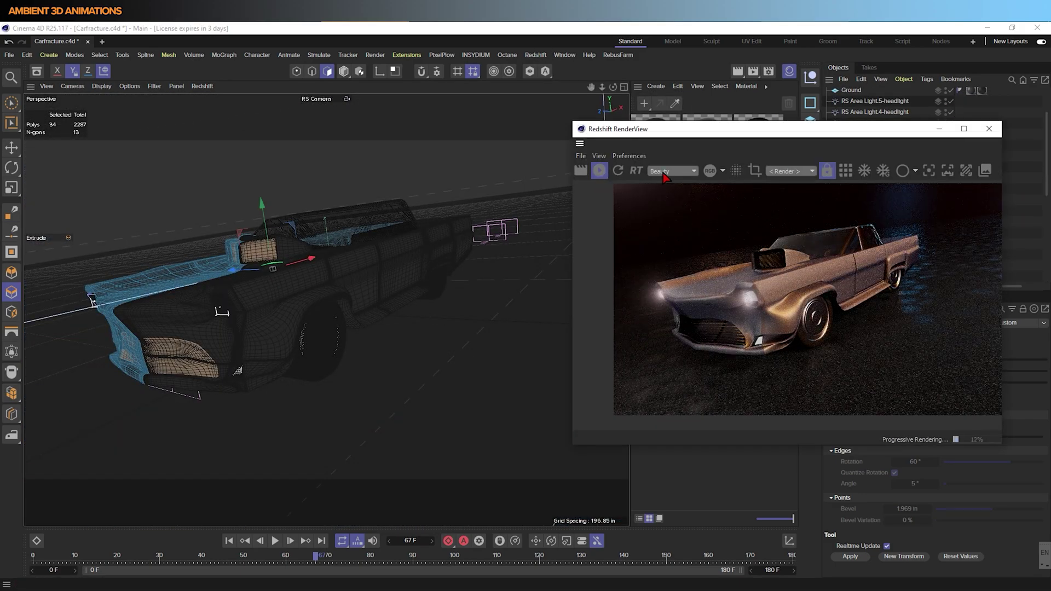